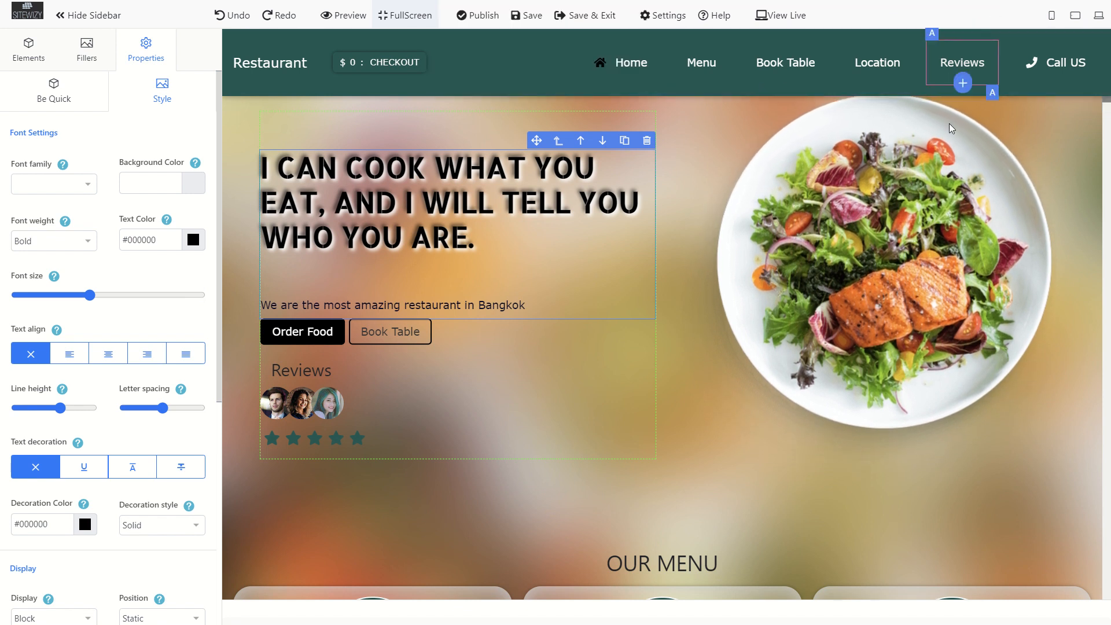
Examine the available elements, the fillers, and the quick and style properties of the hero heading.
click(34, 57)
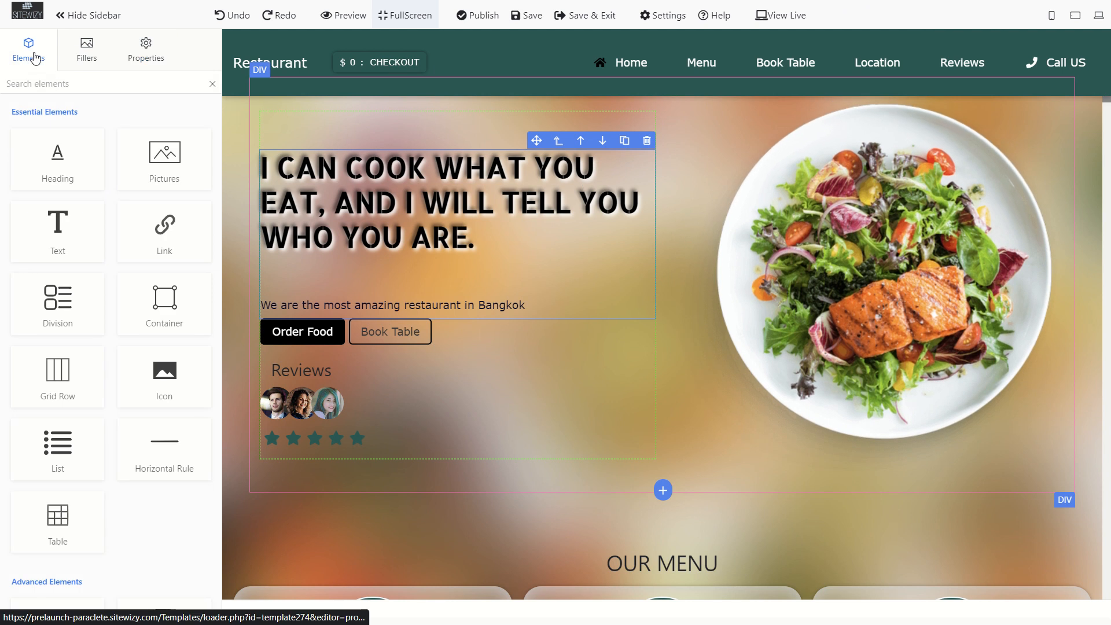
click(85, 58)
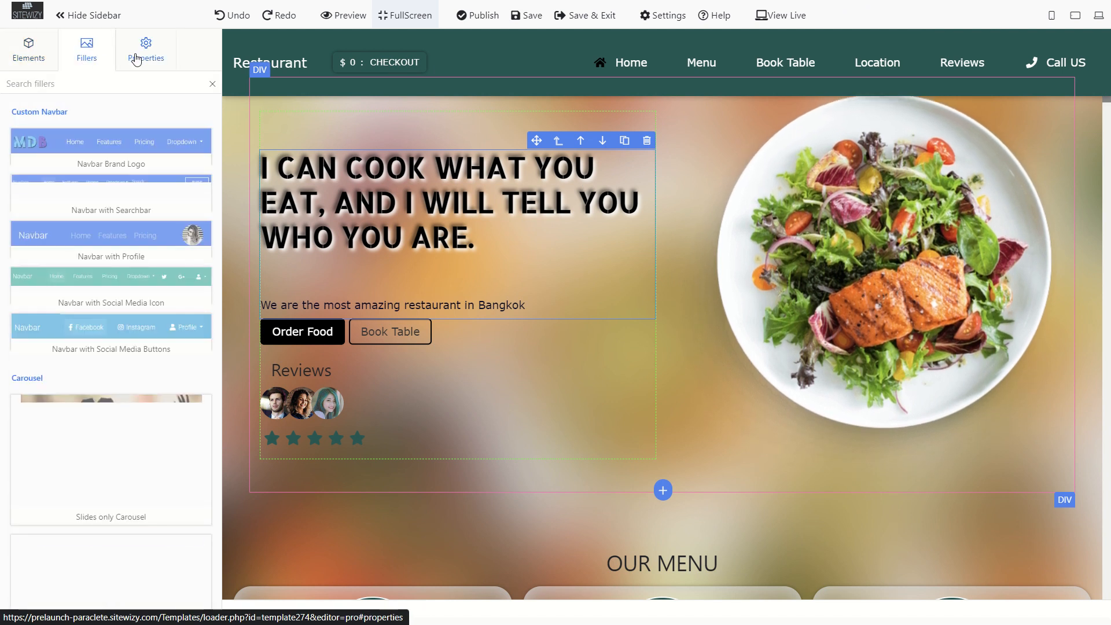
click(144, 58)
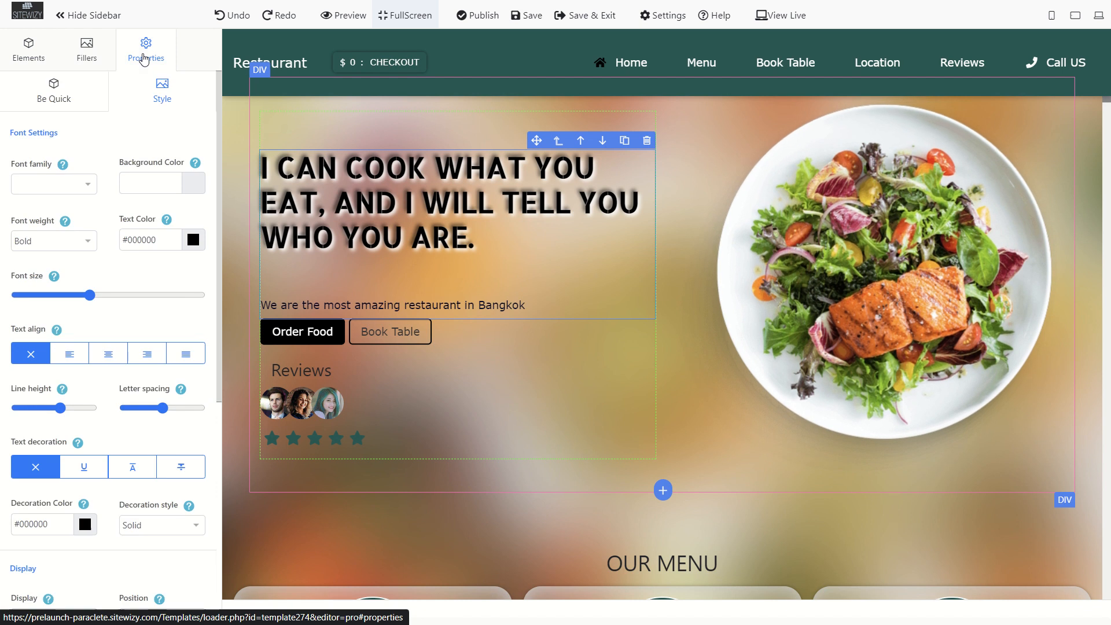
click(67, 98)
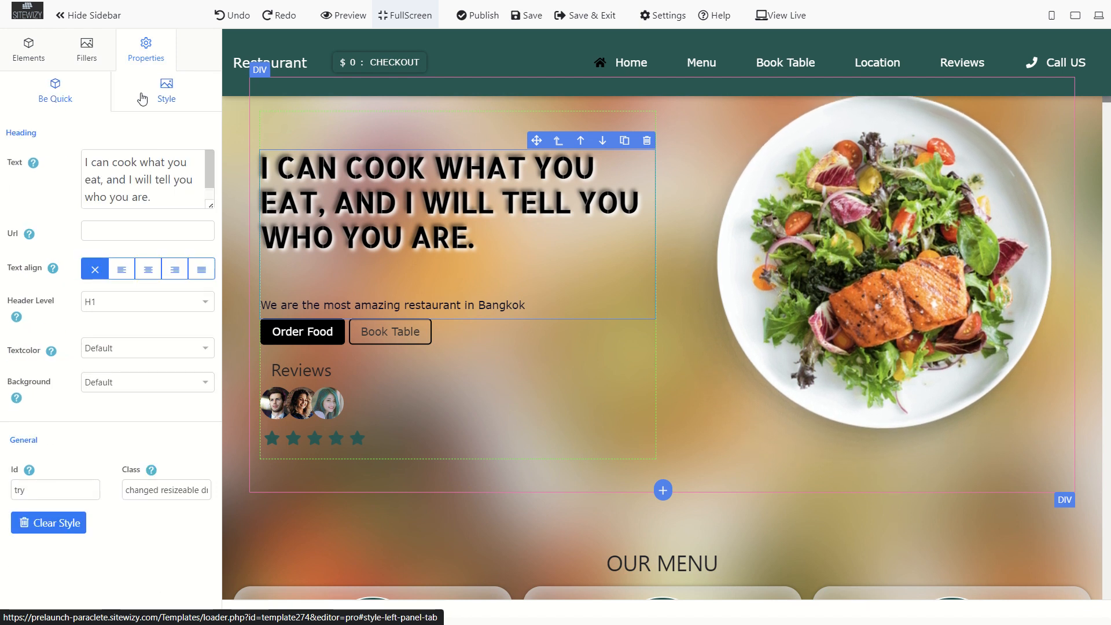
click(120, 95)
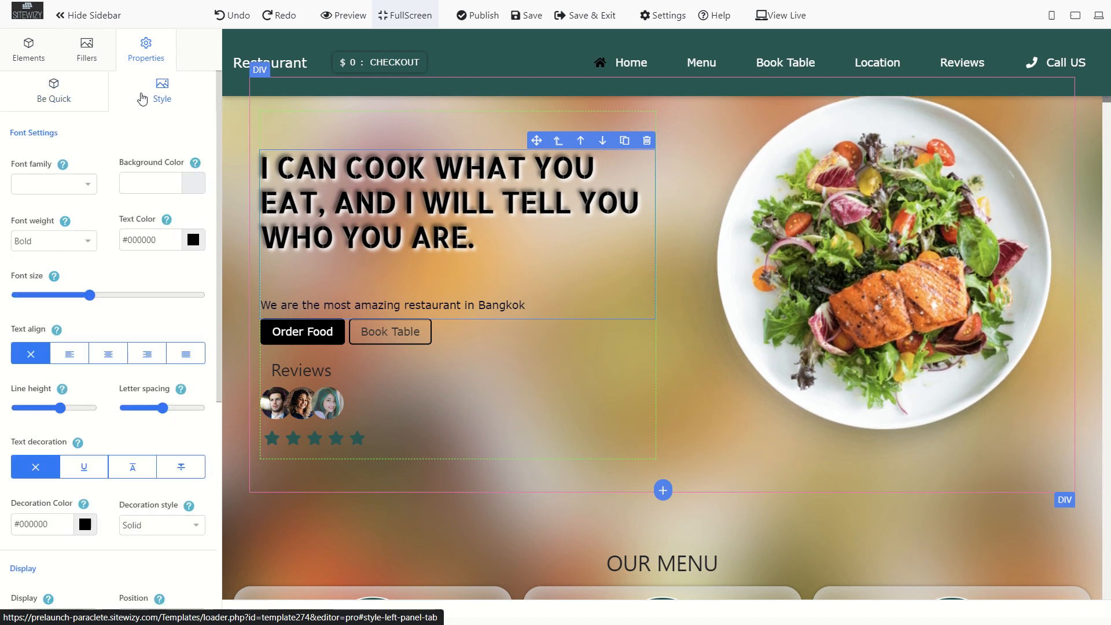
click(43, 56)
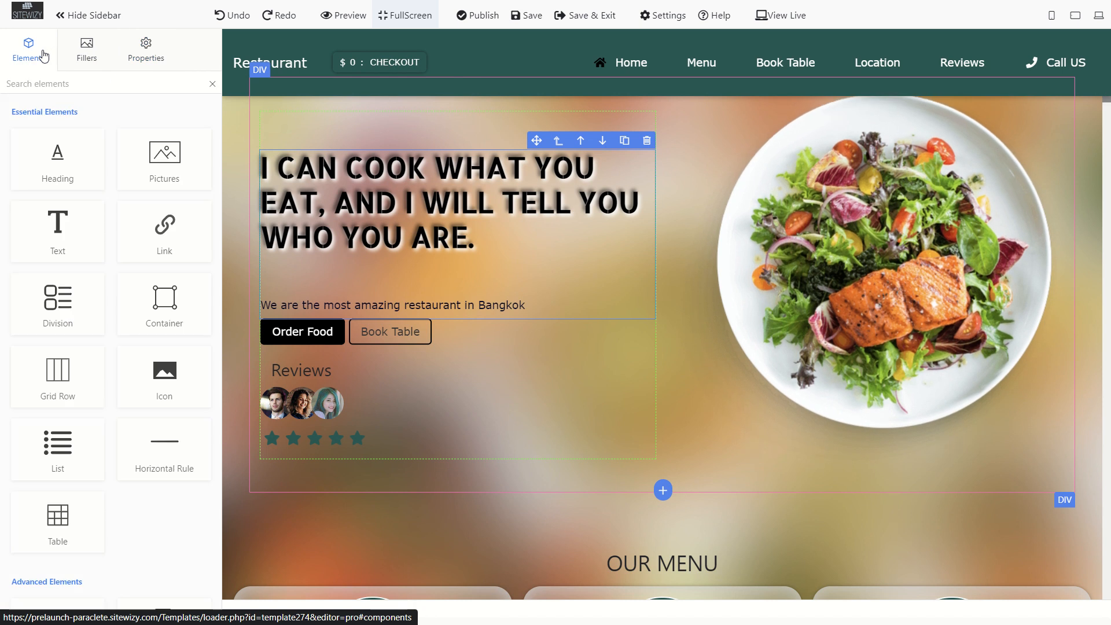
Hide and restore the sidebar, and look through the element library from Essential Elements to Smart Plugins.
click(84, 16)
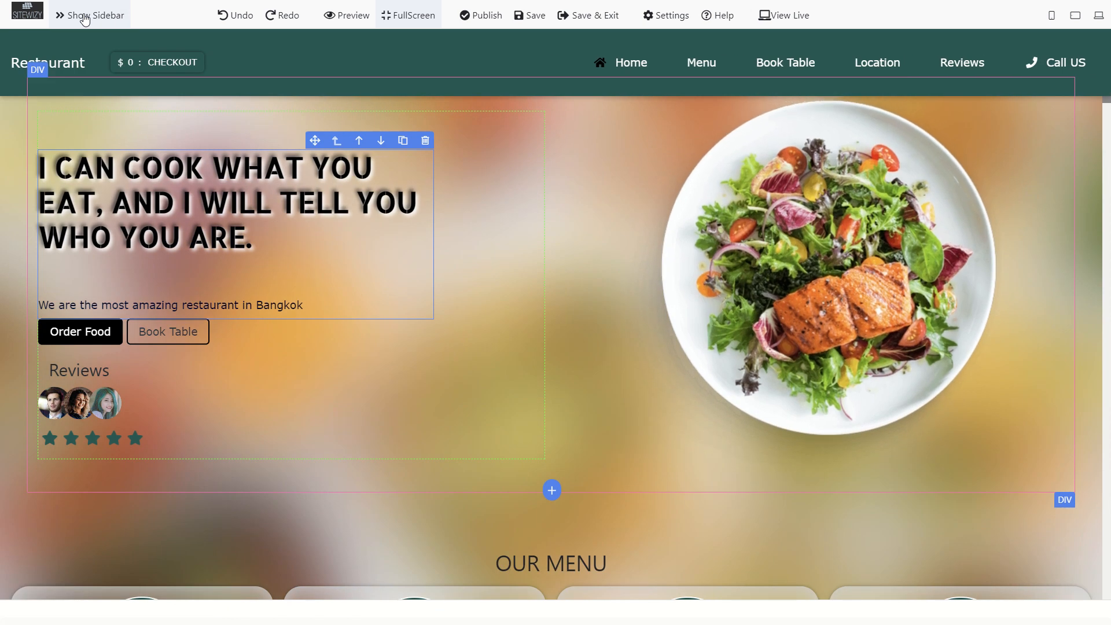
click(84, 17)
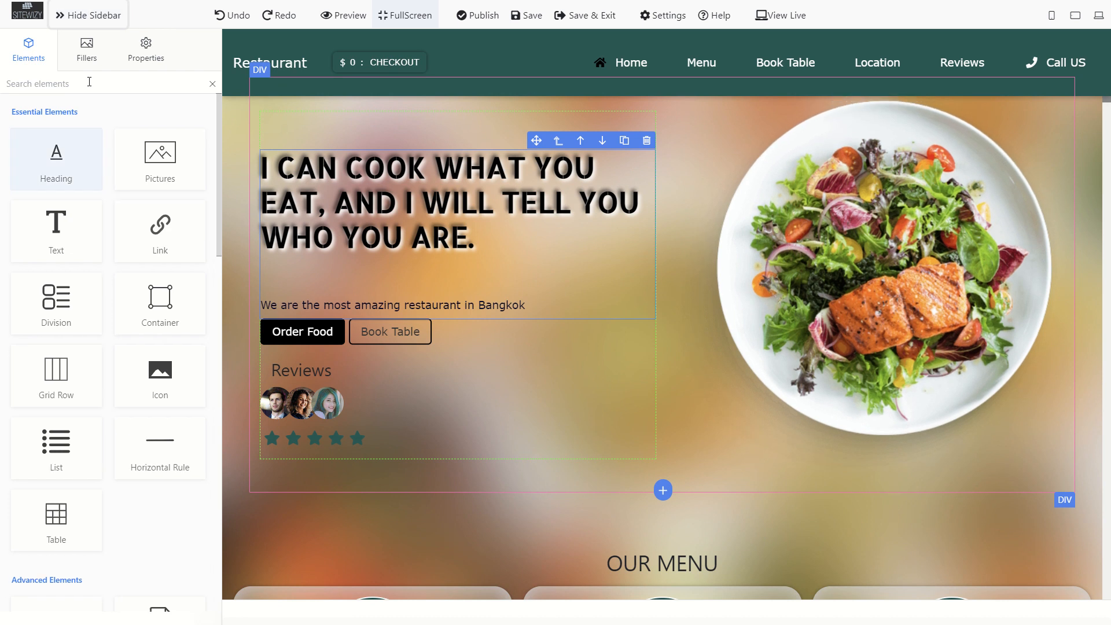
scroll(84, 199, down, 15)
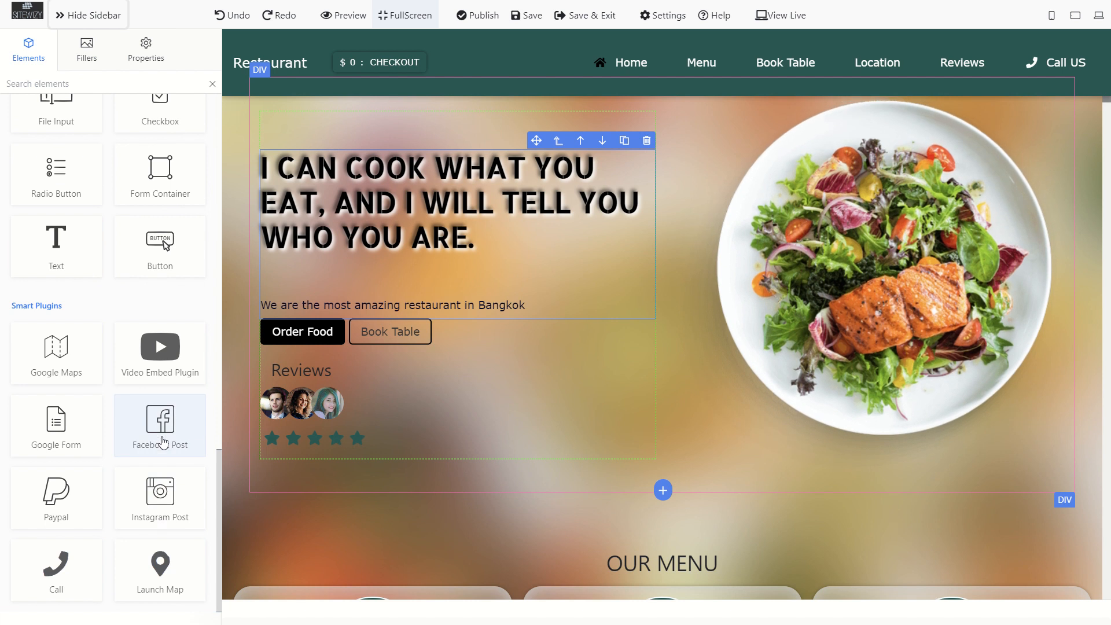
scroll(161, 428, up, 1)
scroll(163, 443, down, 1)
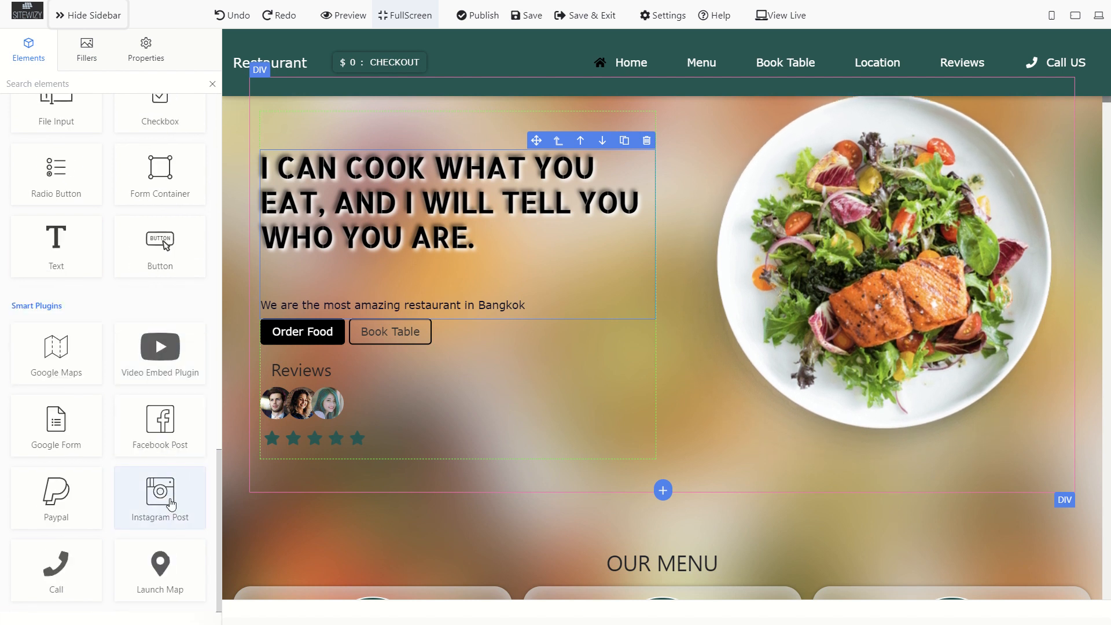
scroll(150, 434, up, 15)
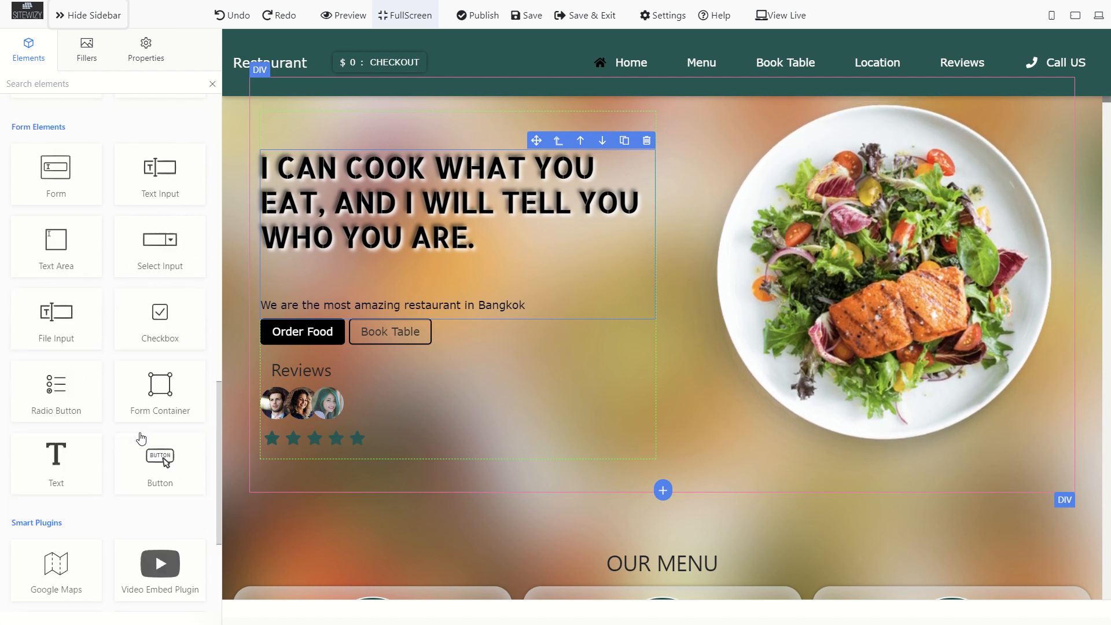
scroll(141, 438, up, 5)
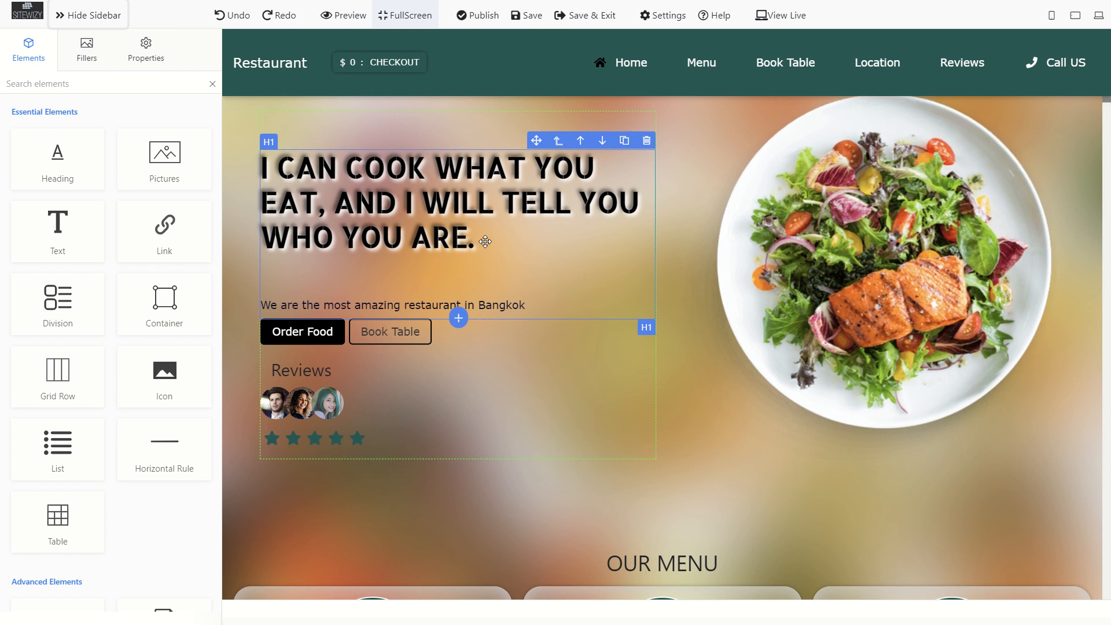
Open the hero heading and the Reviews heading for inline text editing.
double_click(485, 241)
click(472, 224)
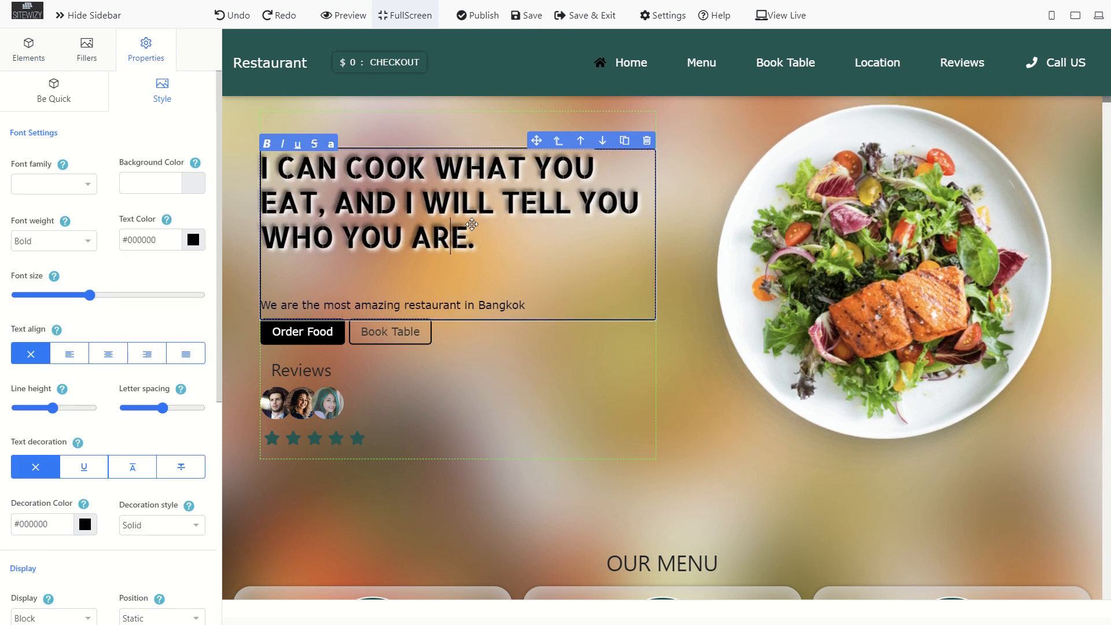
click(472, 224)
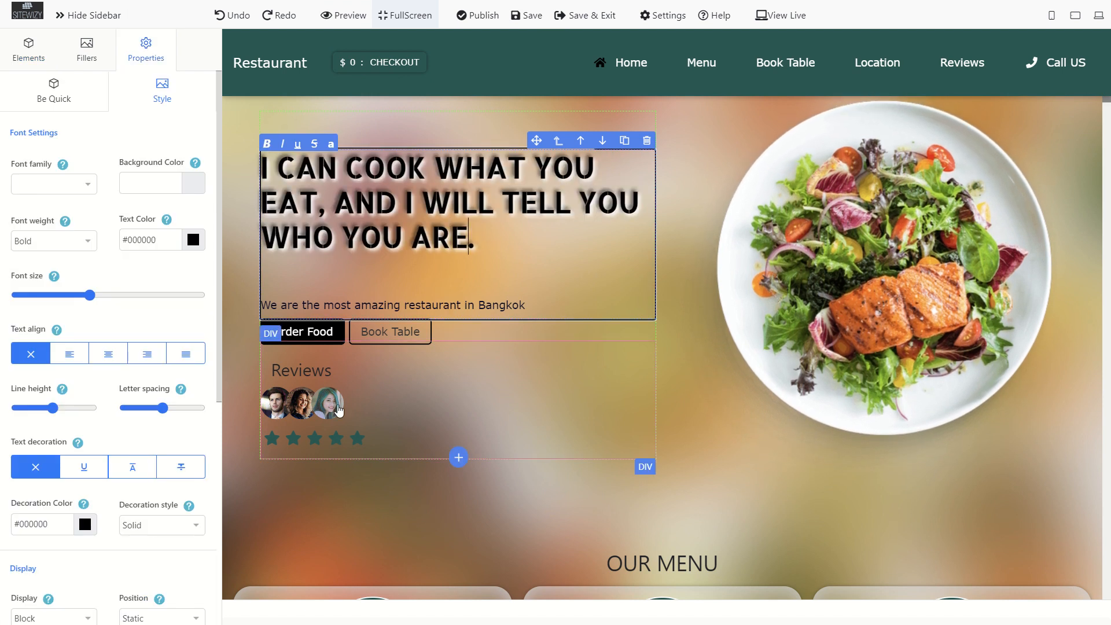
click(301, 371)
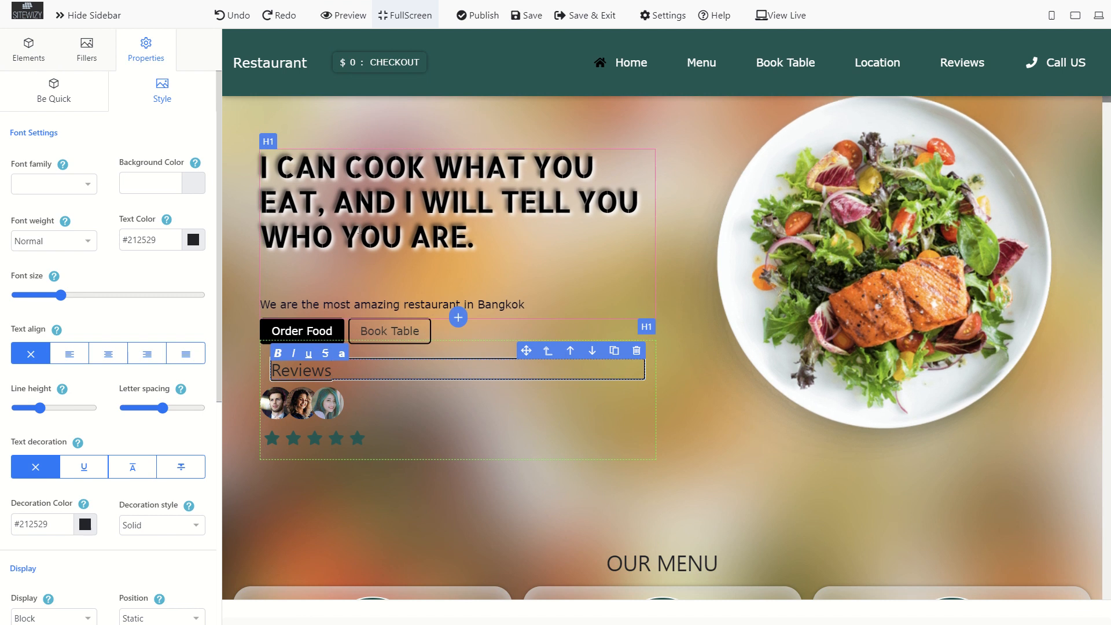
Preview the restaurant page, and return to editing with the sidebar shown.
click(340, 23)
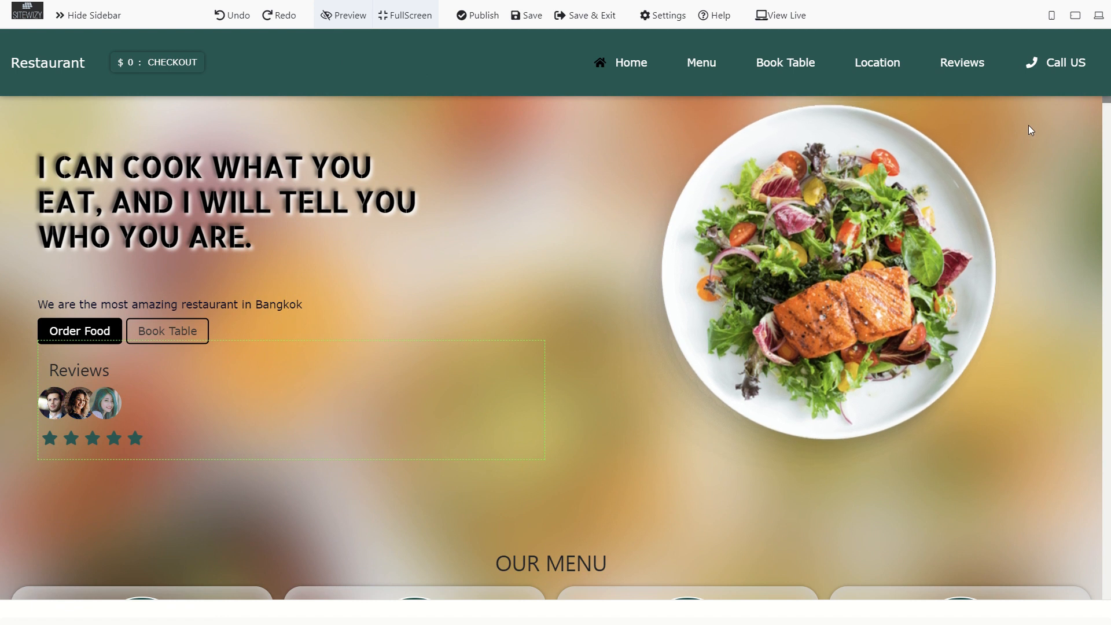
click(337, 16)
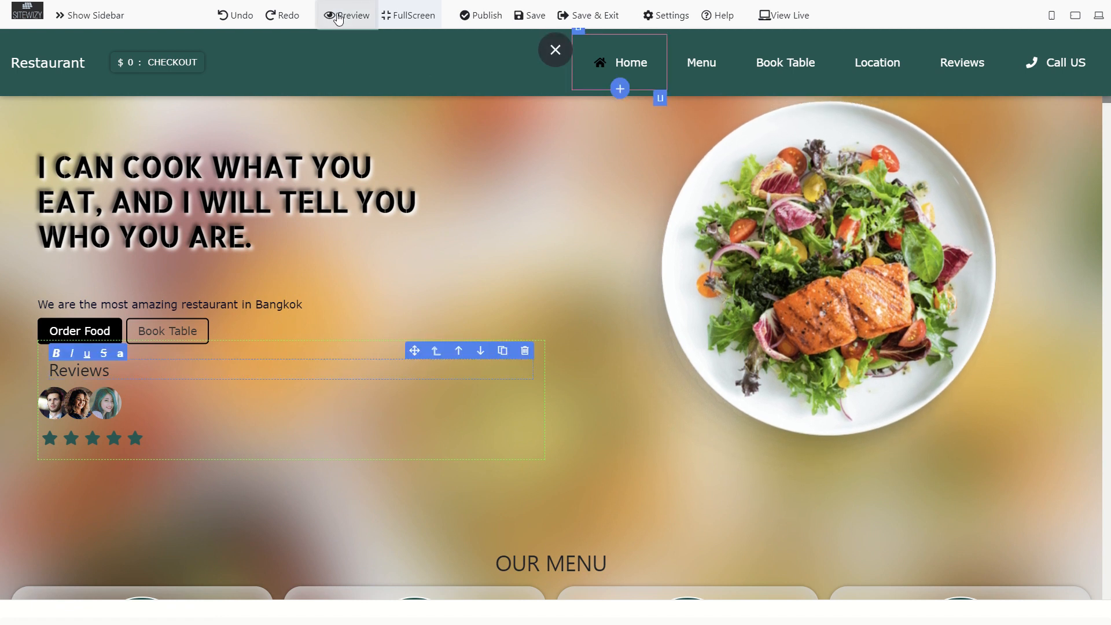
click(114, 18)
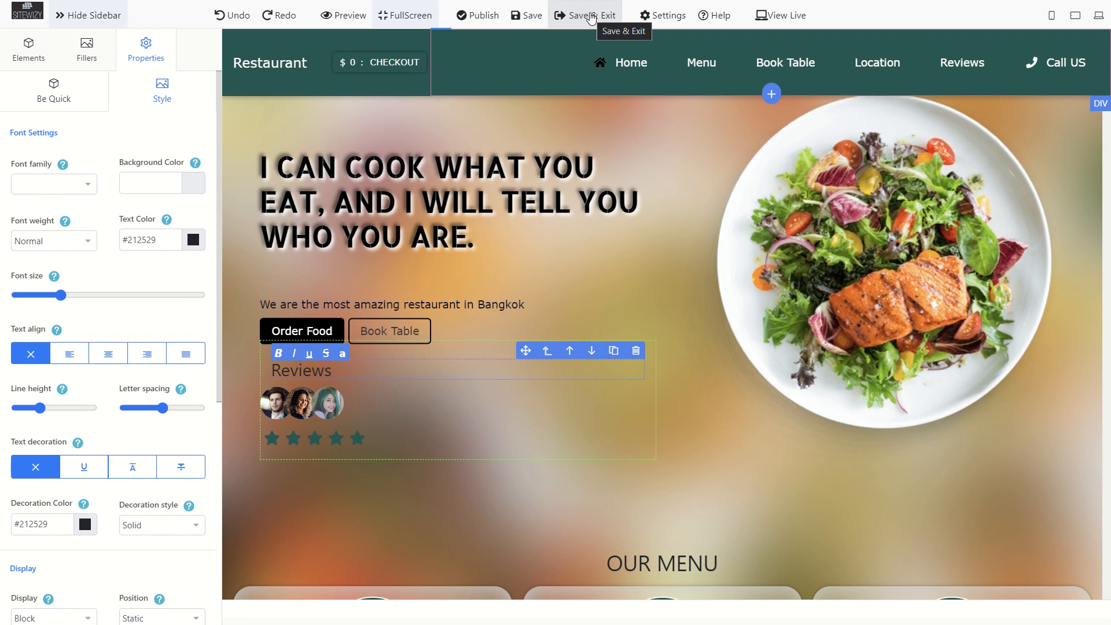
Examine the title tag, description, keywords and author fields in the editor's SEO settings.
click(667, 18)
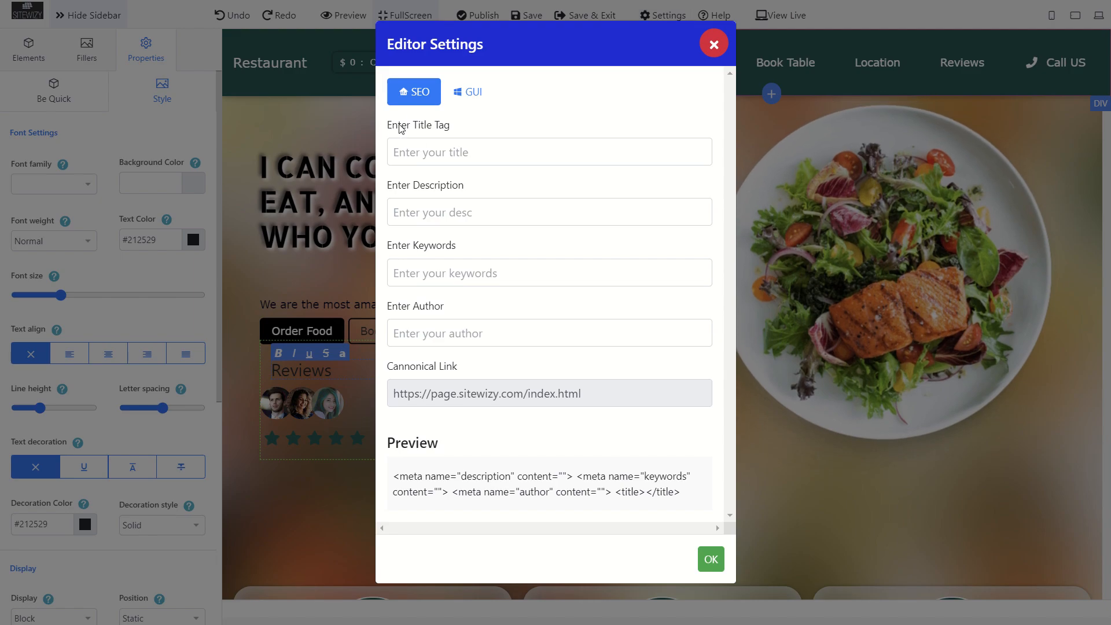
drag(388, 125, 457, 130)
drag(387, 186, 473, 192)
drag(389, 247, 463, 251)
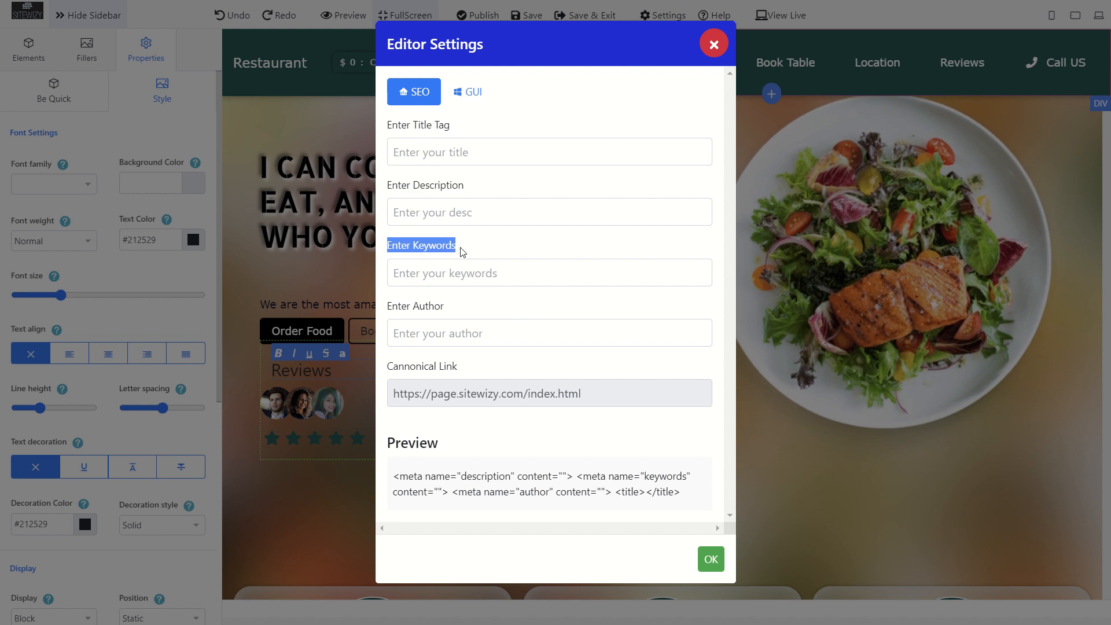
drag(388, 306, 451, 314)
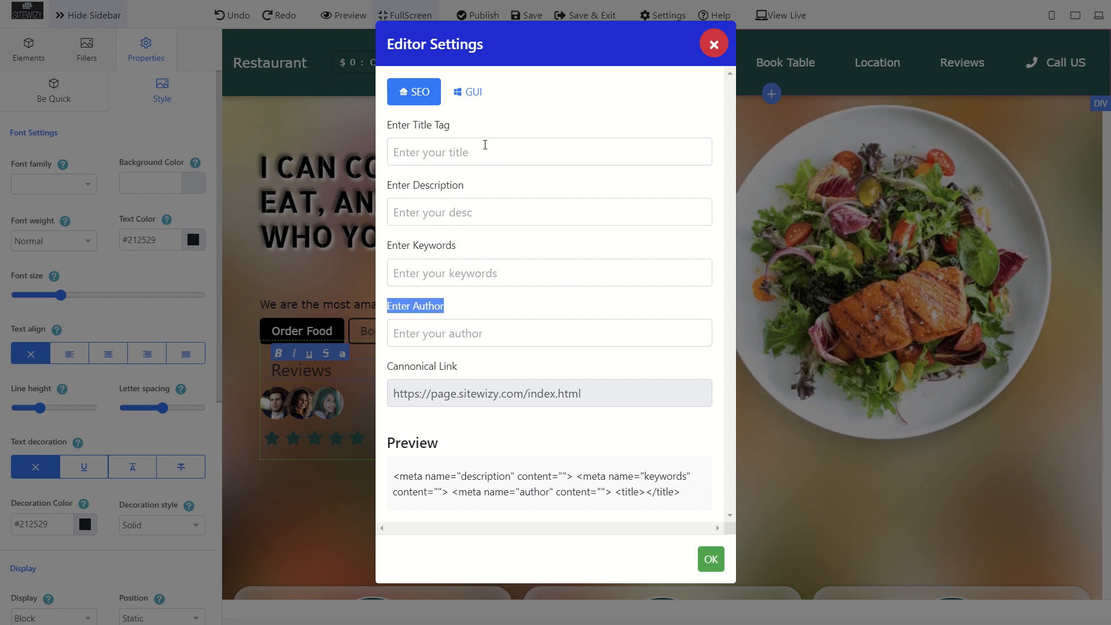
drag(413, 125, 445, 126)
drag(413, 186, 460, 204)
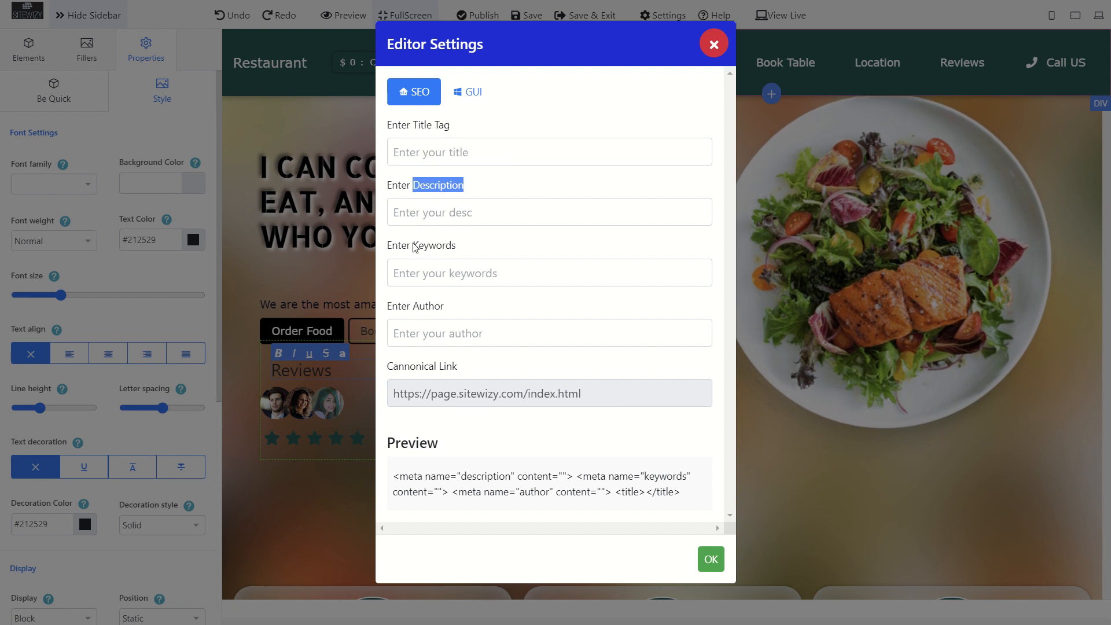
drag(413, 244, 457, 246)
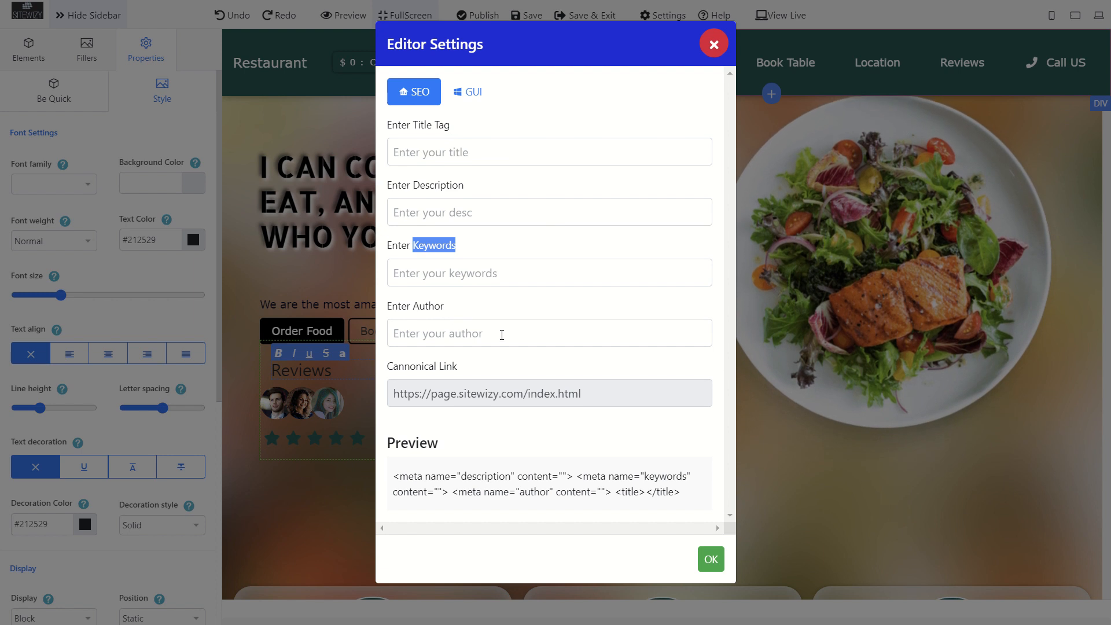
Try the Autosave and Gridlines options in the editor's GUI settings, switch both back off, and close the settings.
click(472, 103)
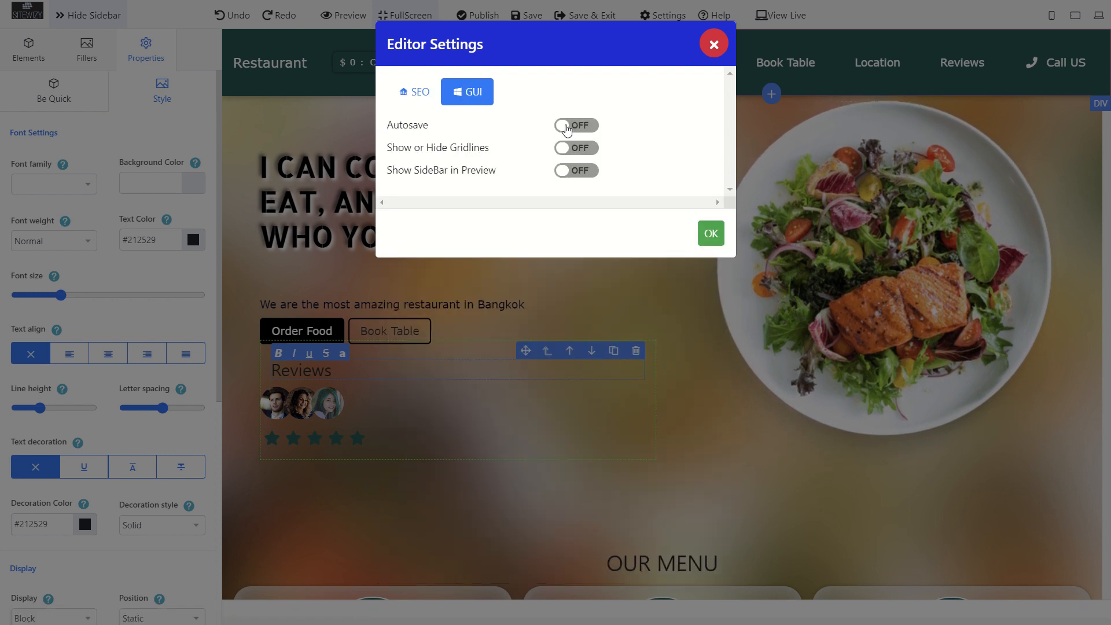
click(567, 127)
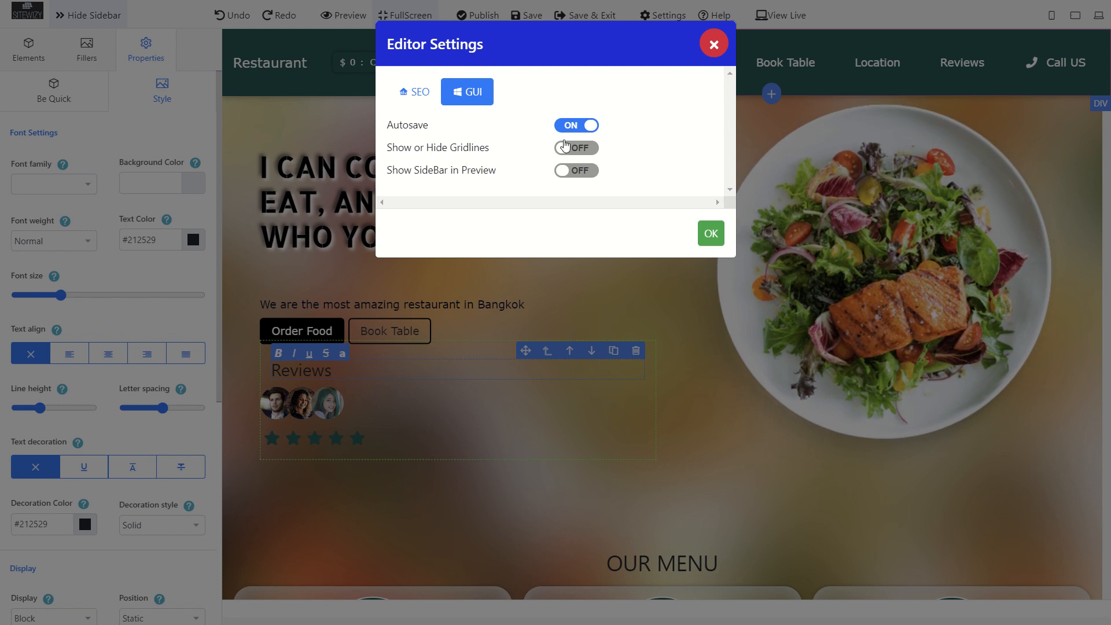
click(576, 150)
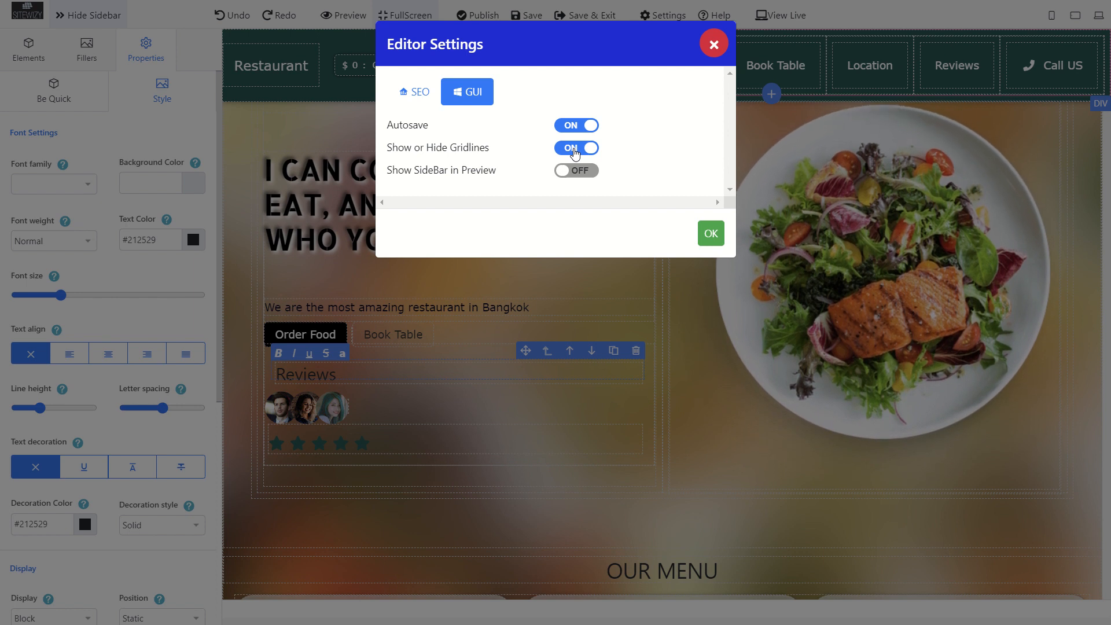
click(575, 152)
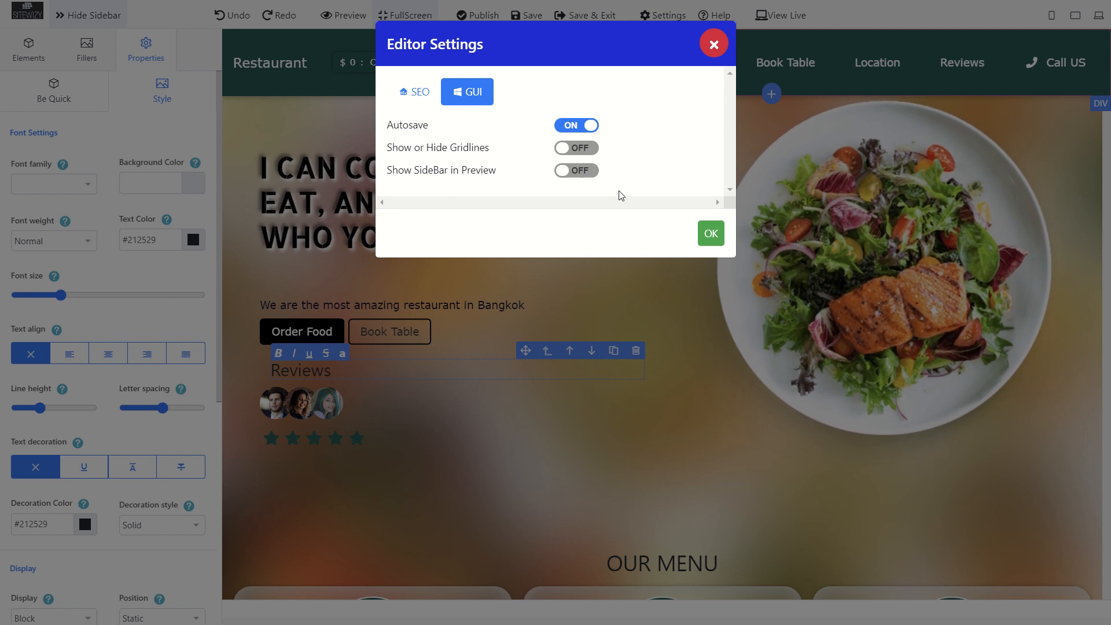
click(576, 126)
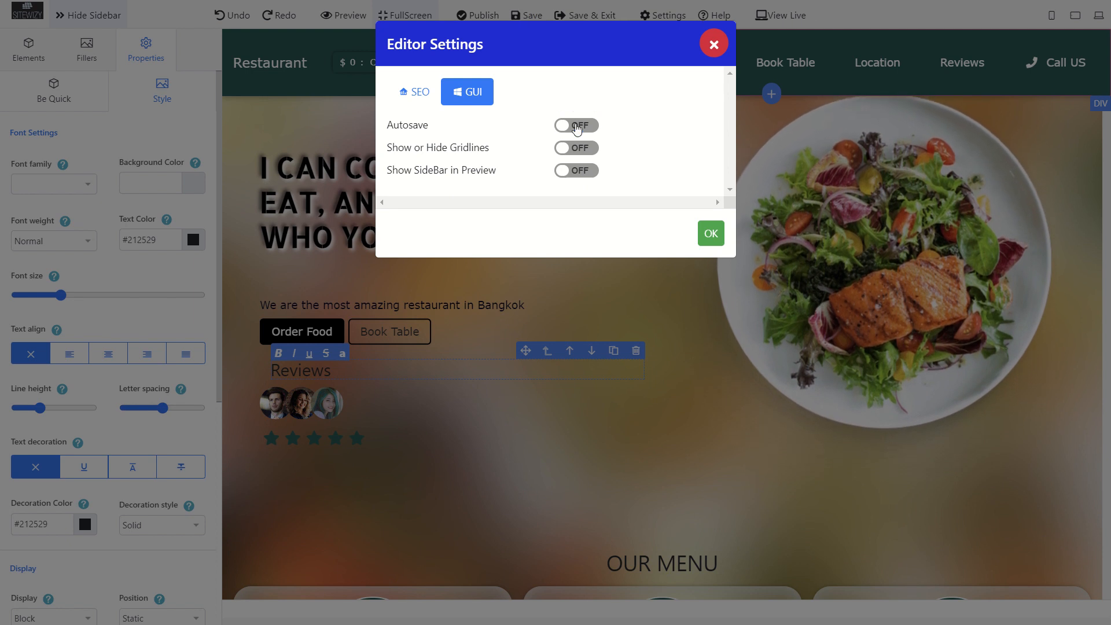
click(429, 95)
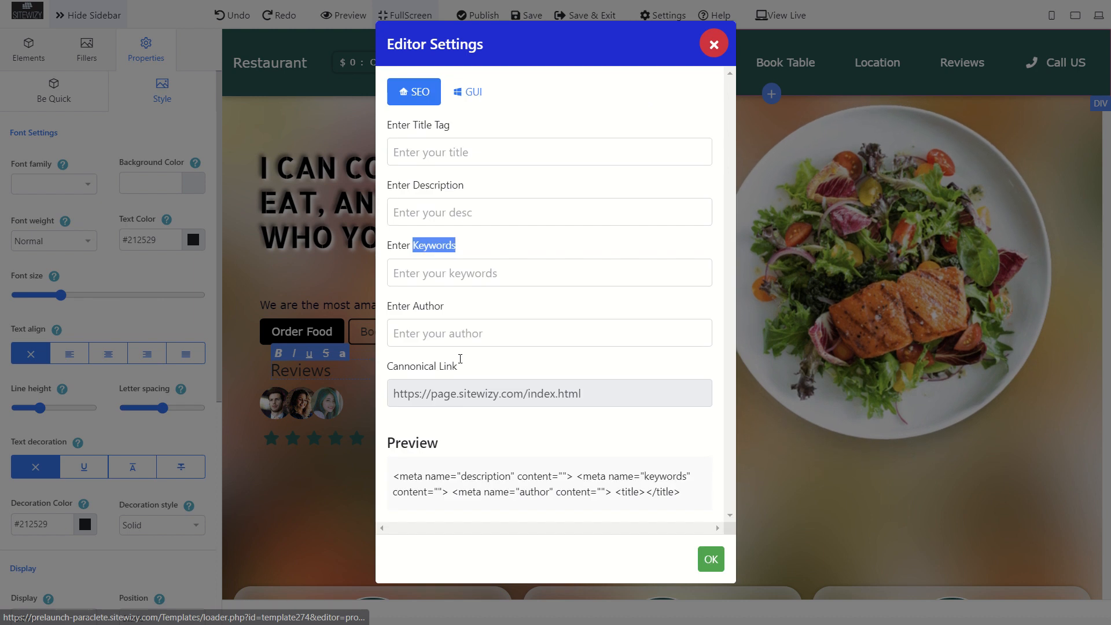
click(714, 44)
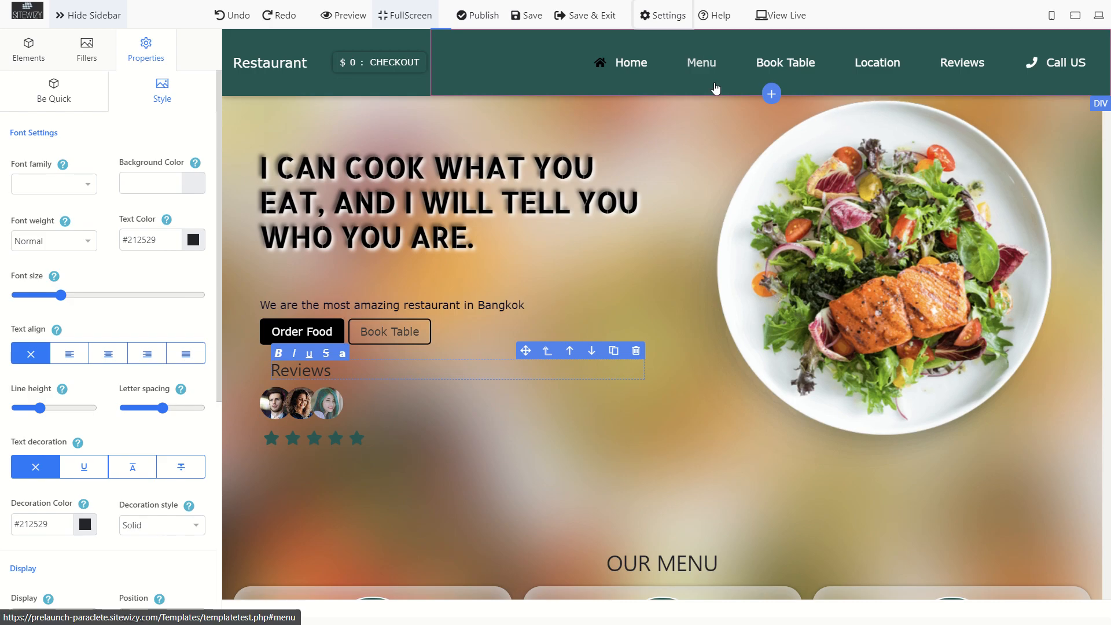
Check the editor's help topics, and look through the restaurant page from the hero section to About us.
click(718, 16)
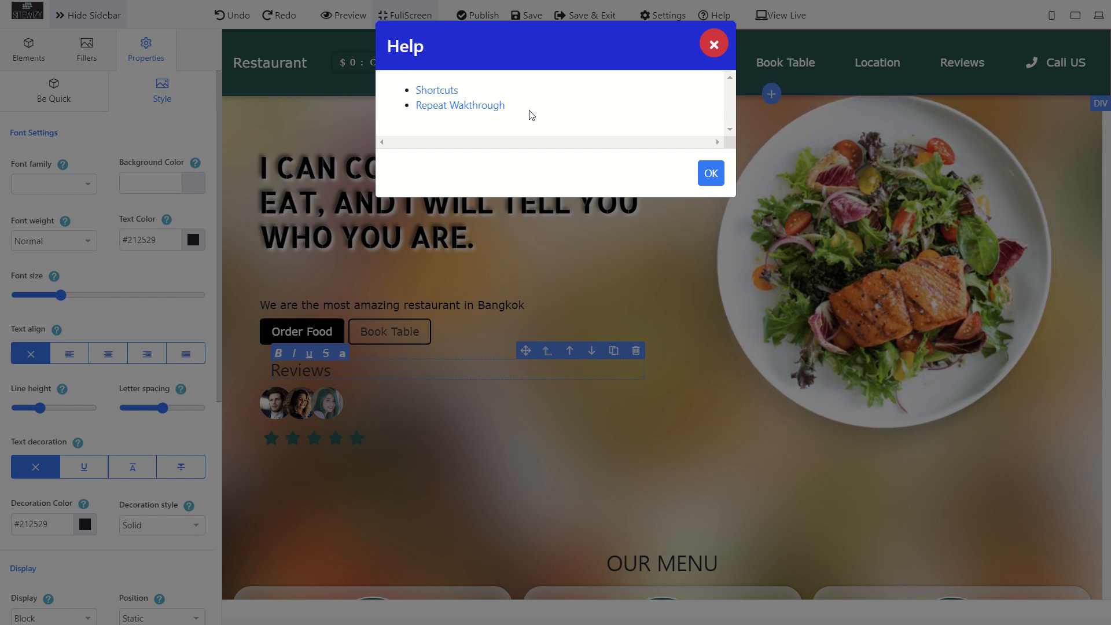
click(712, 46)
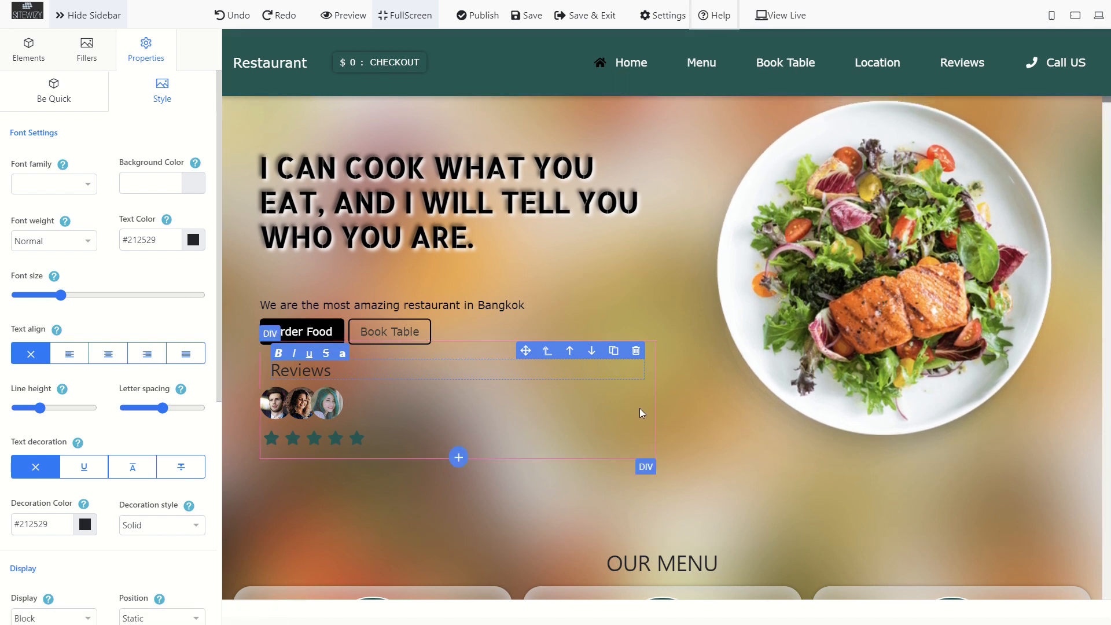
scroll(640, 408, down, 7)
scroll(640, 408, down, 10)
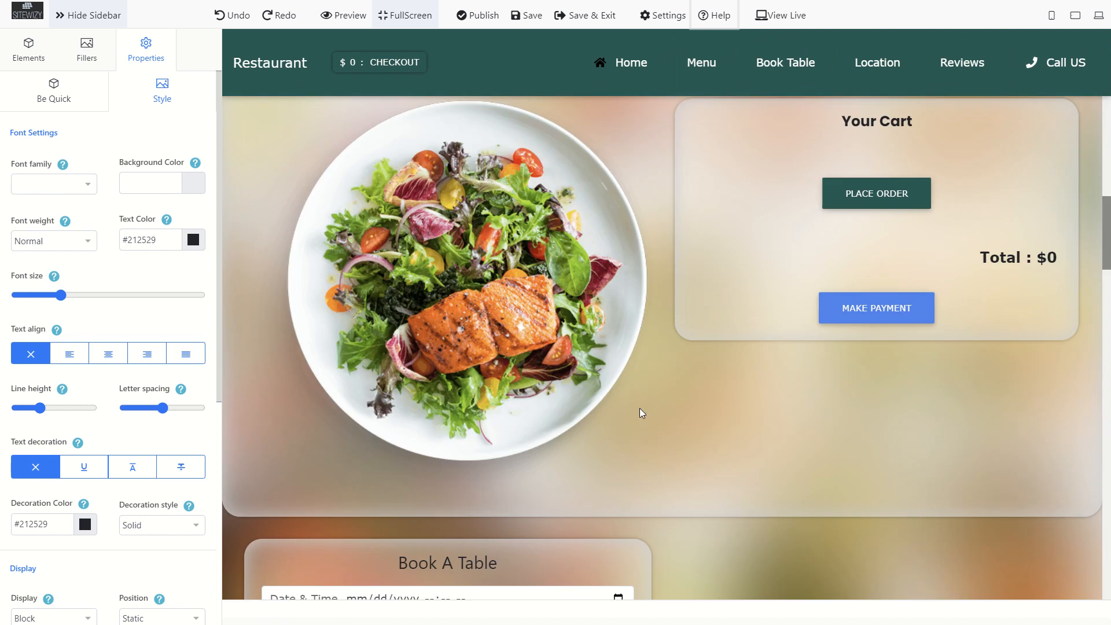
scroll(640, 408, down, 15)
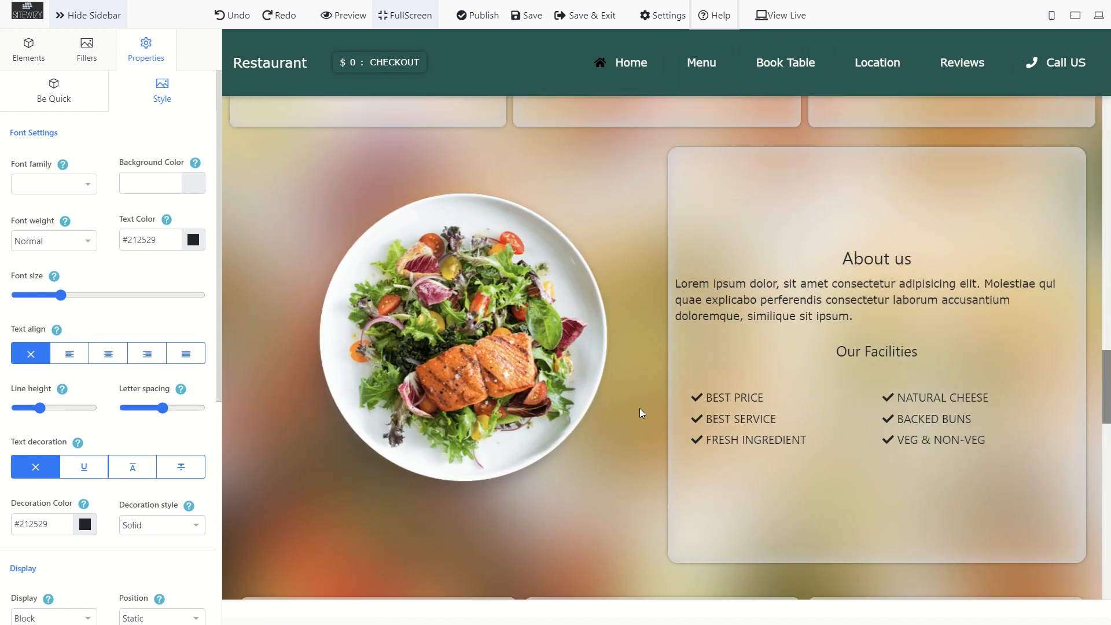
scroll(640, 408, up, 12)
scroll(640, 408, up, 17)
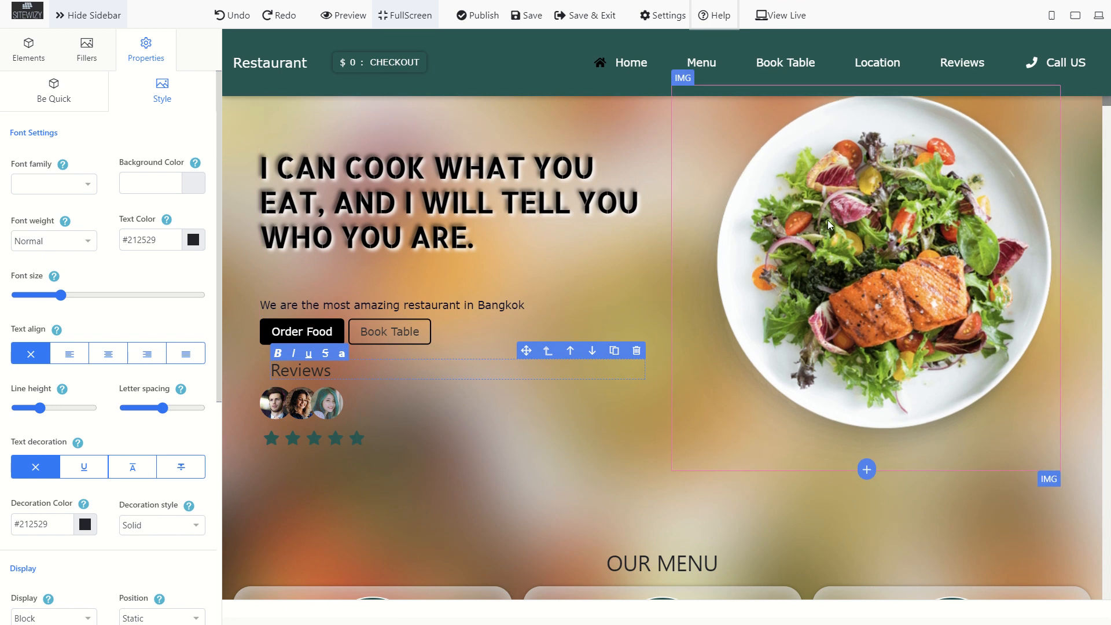
Check the restaurant page's hero section in the phone, tablet and desktop layouts, ending in the desktop layout with the sidebar shown.
scroll(373, 326, down, 5)
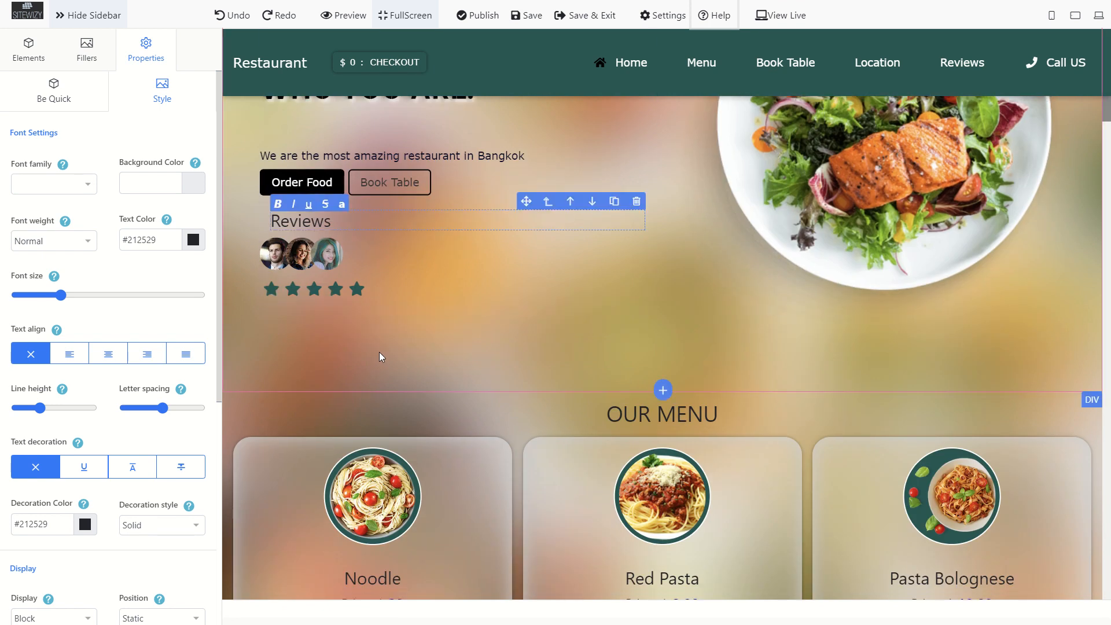
scroll(748, 233, up, 5)
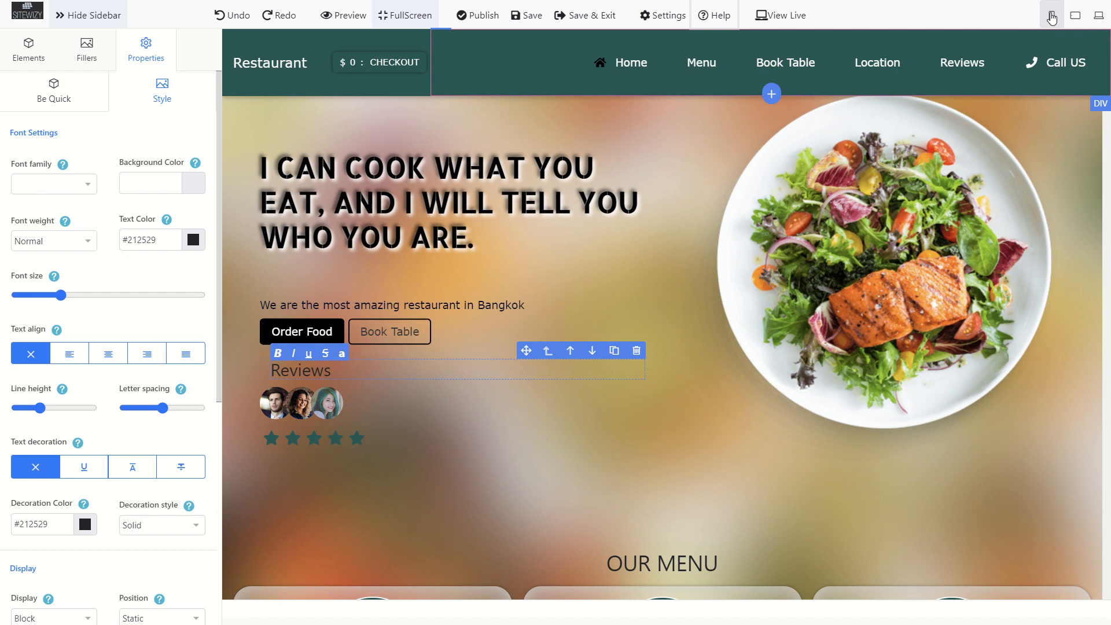
click(1052, 17)
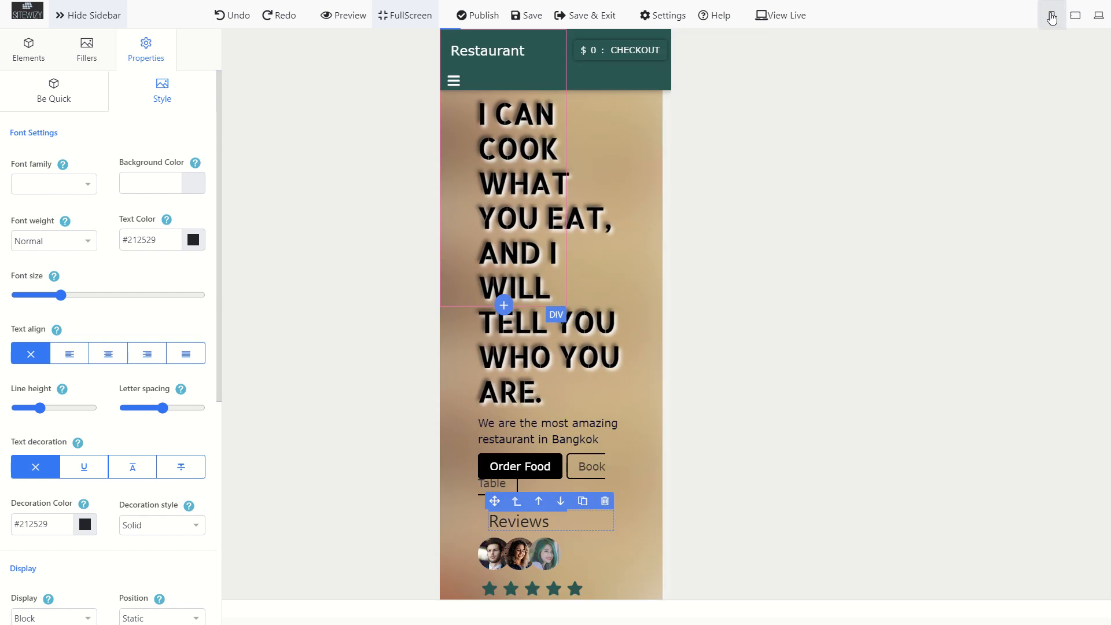
click(70, 8)
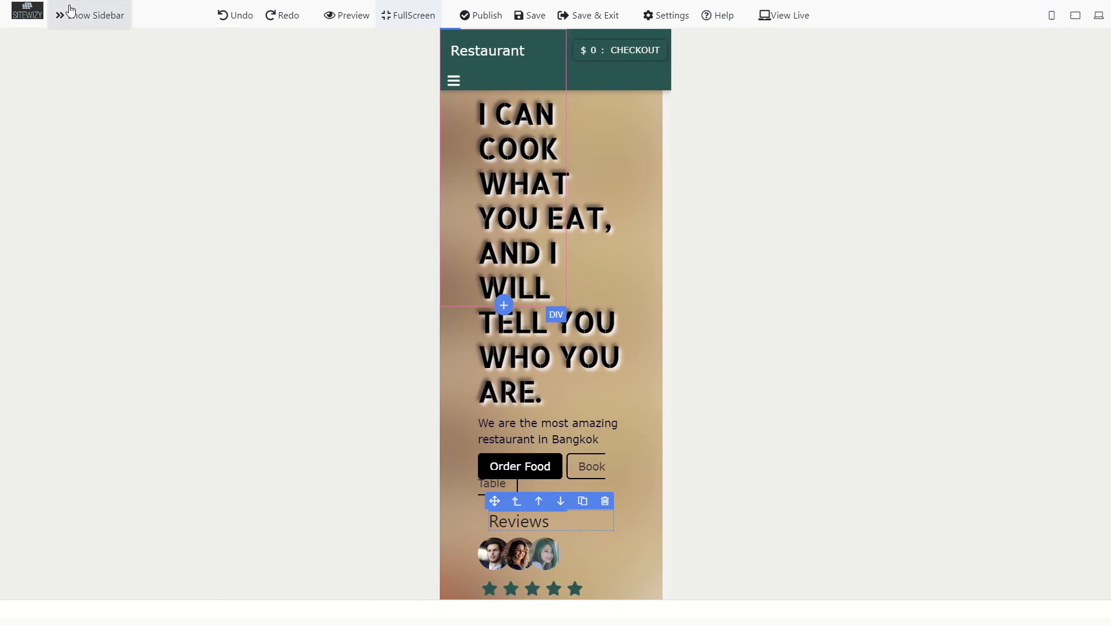
click(70, 10)
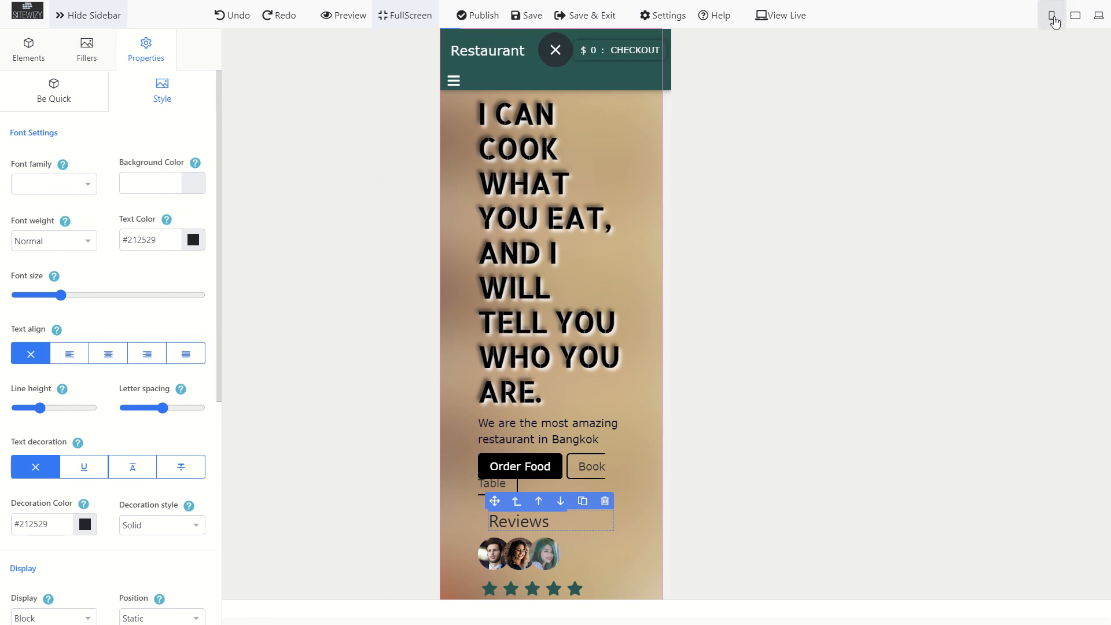
click(1098, 17)
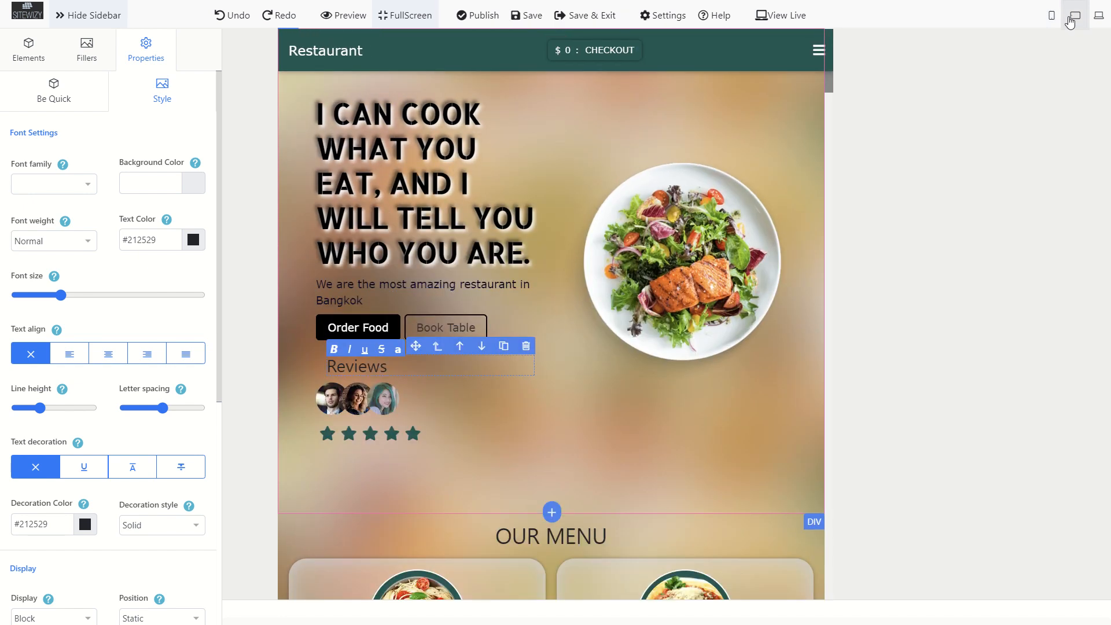
click(1097, 19)
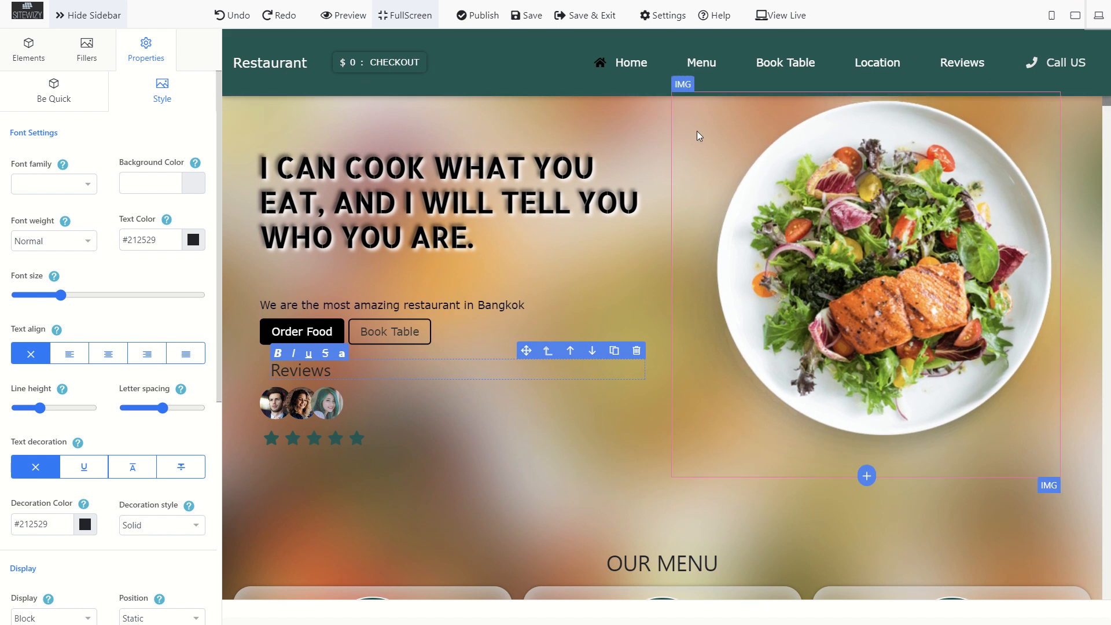
click(28, 55)
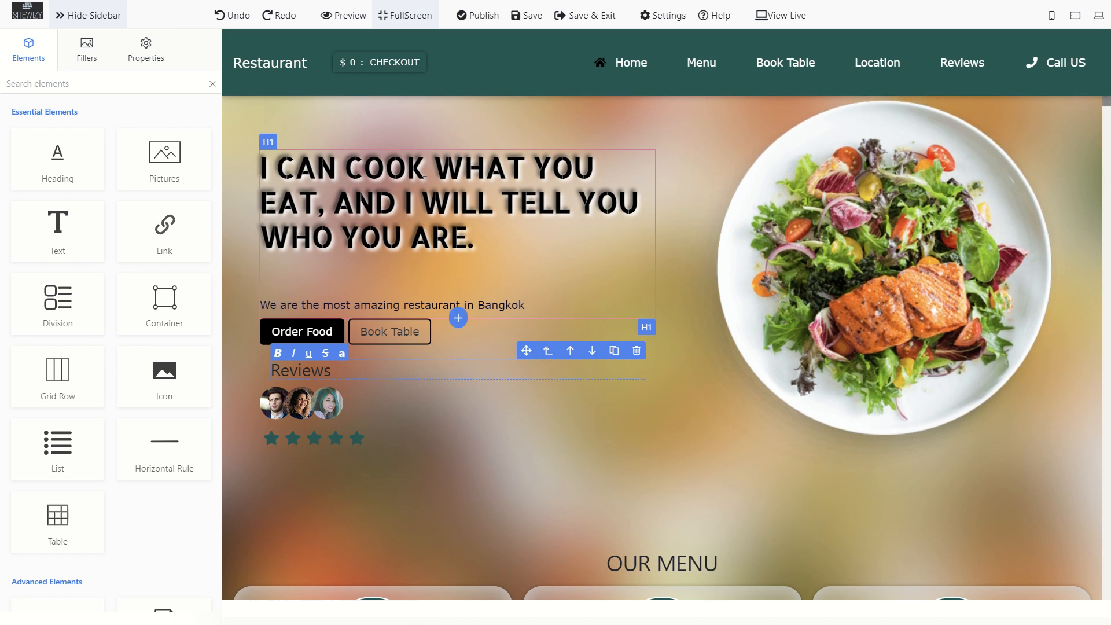
click(472, 240)
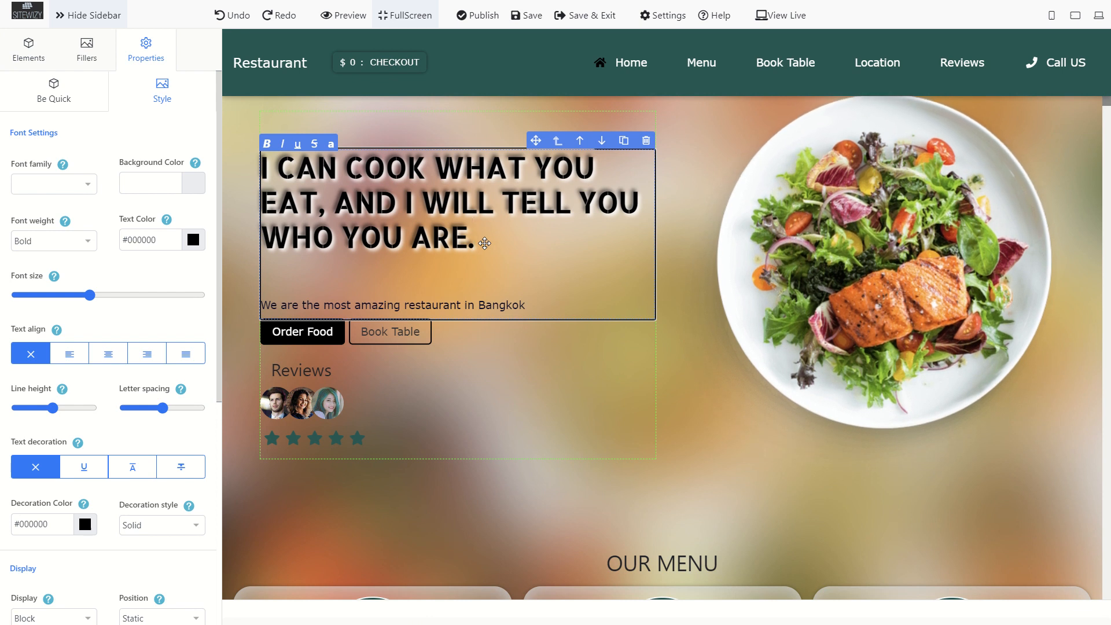
key(shift+Up)
key(shift+Up)
key(shift+Up)
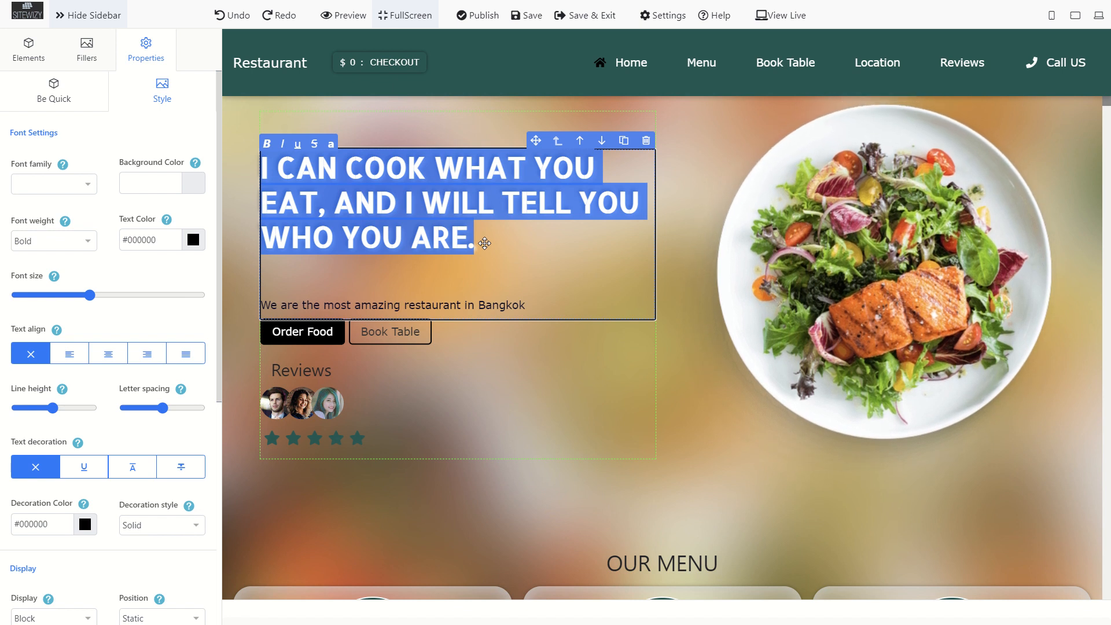
click(484, 243)
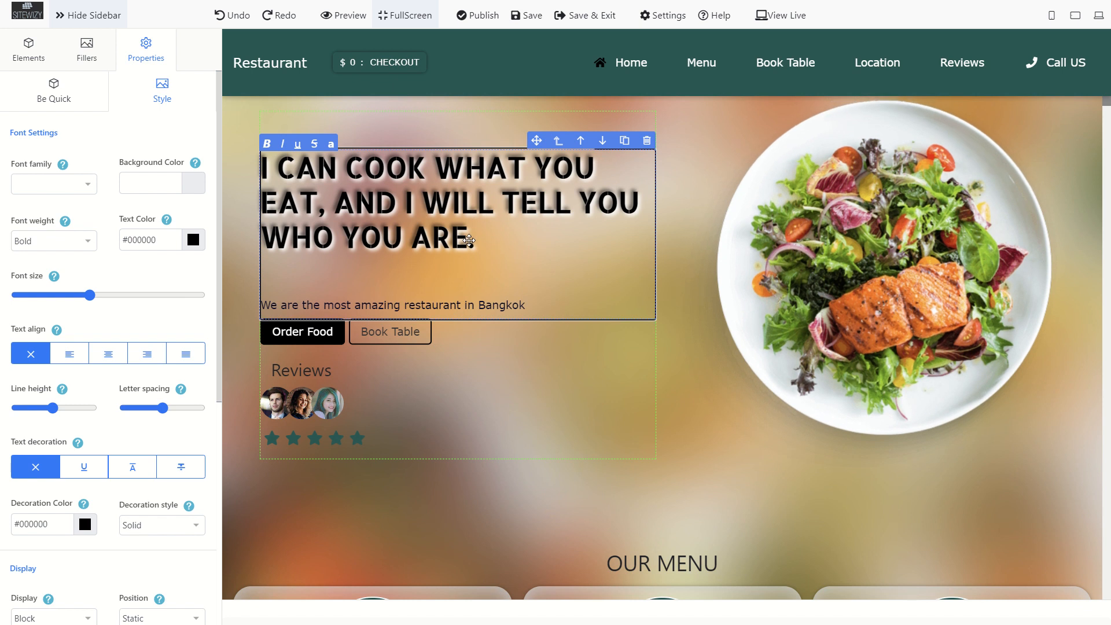
key(shift+Up)
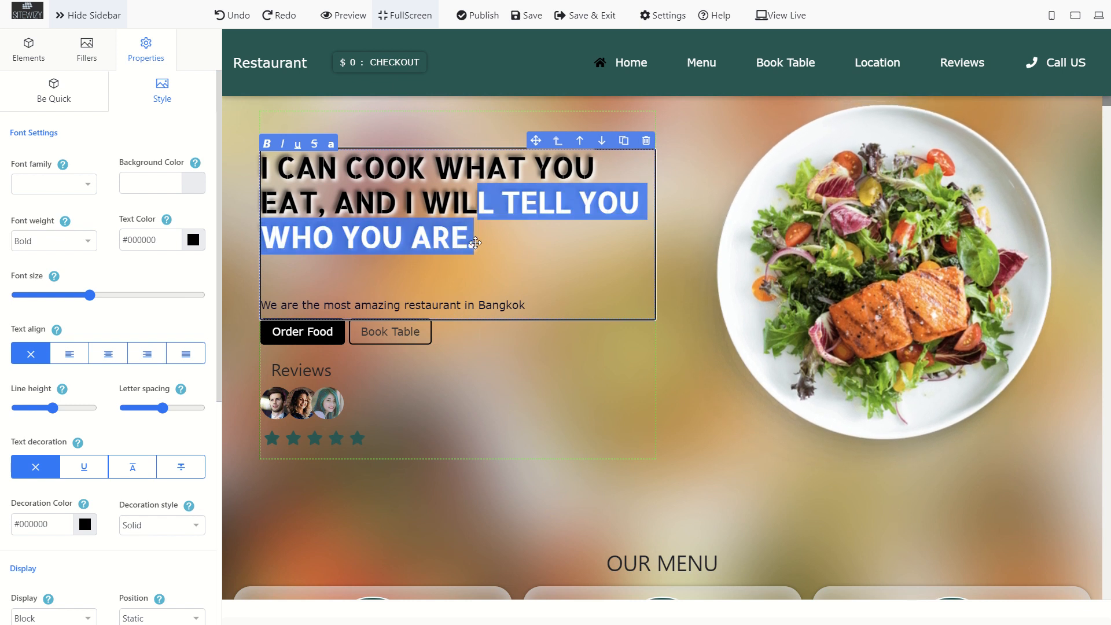
Move the hero heading slightly upward and replace its text with "NEW YORKS GREATEST SUSHI JOINT.".
click(475, 237)
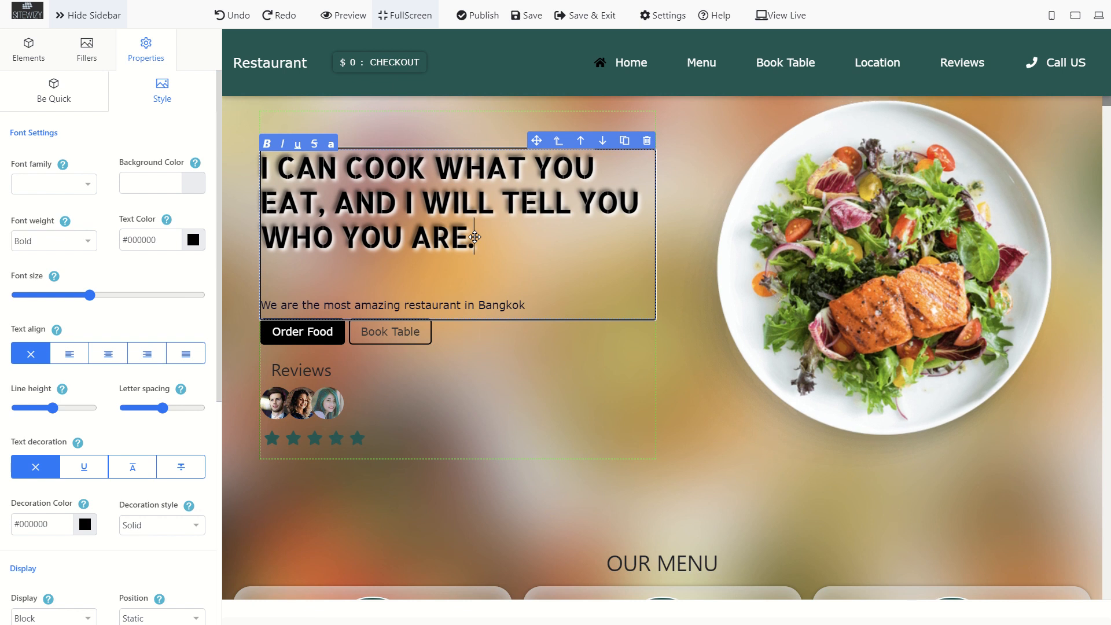
mouse_move(475, 237)
mouse_down()
mouse_move(410, 222)
mouse_move(484, 218)
mouse_up()
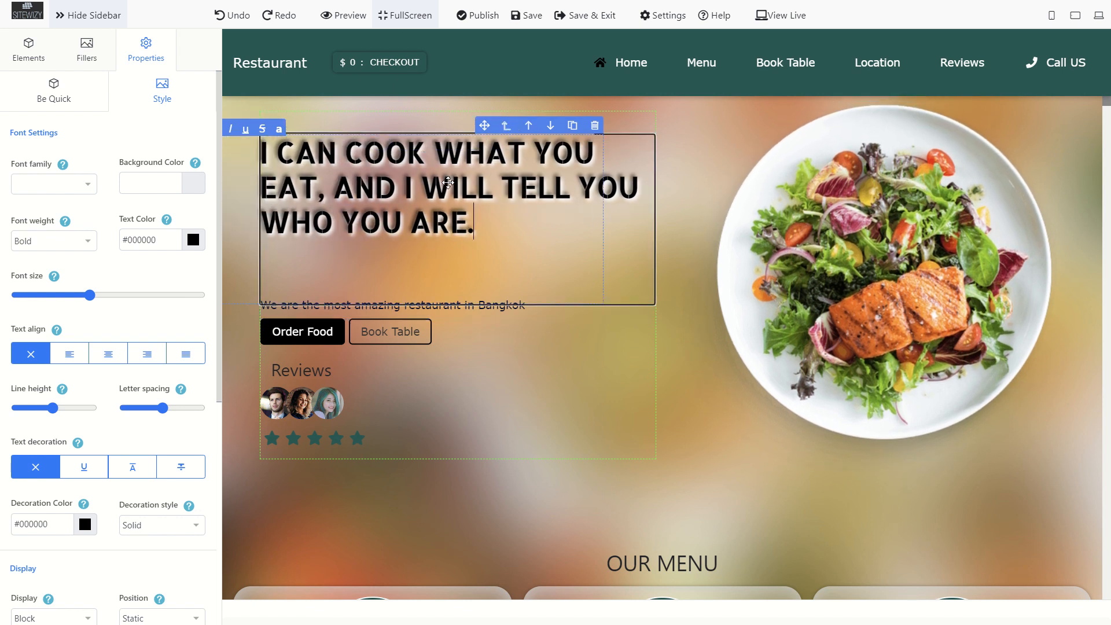
click(501, 231)
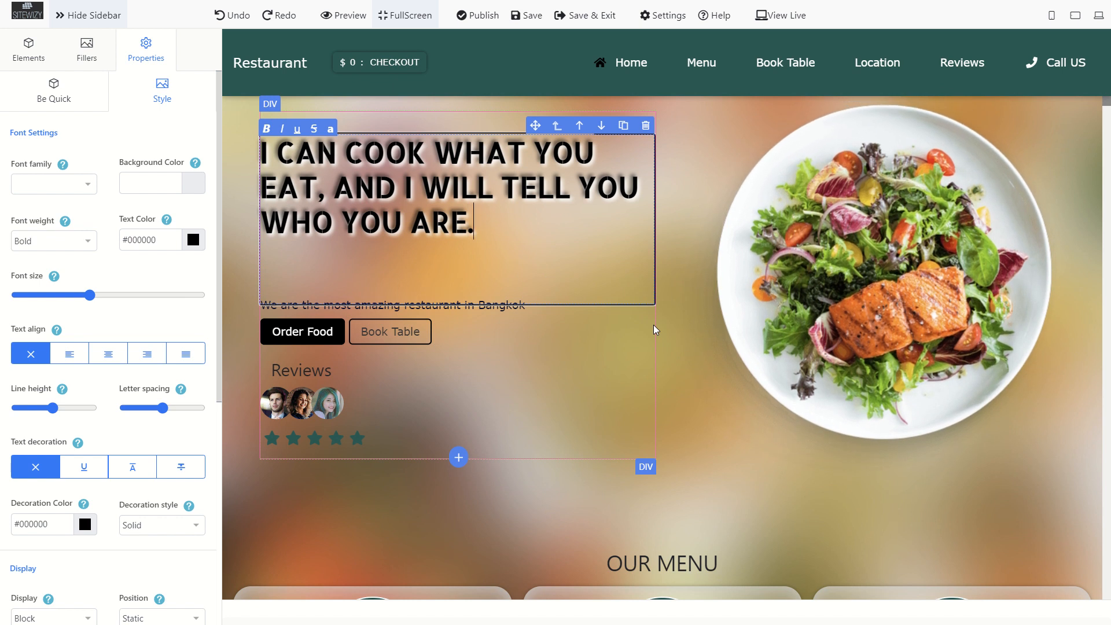
key(shift+Up)
key(shift+Up)
key(shift+Up)
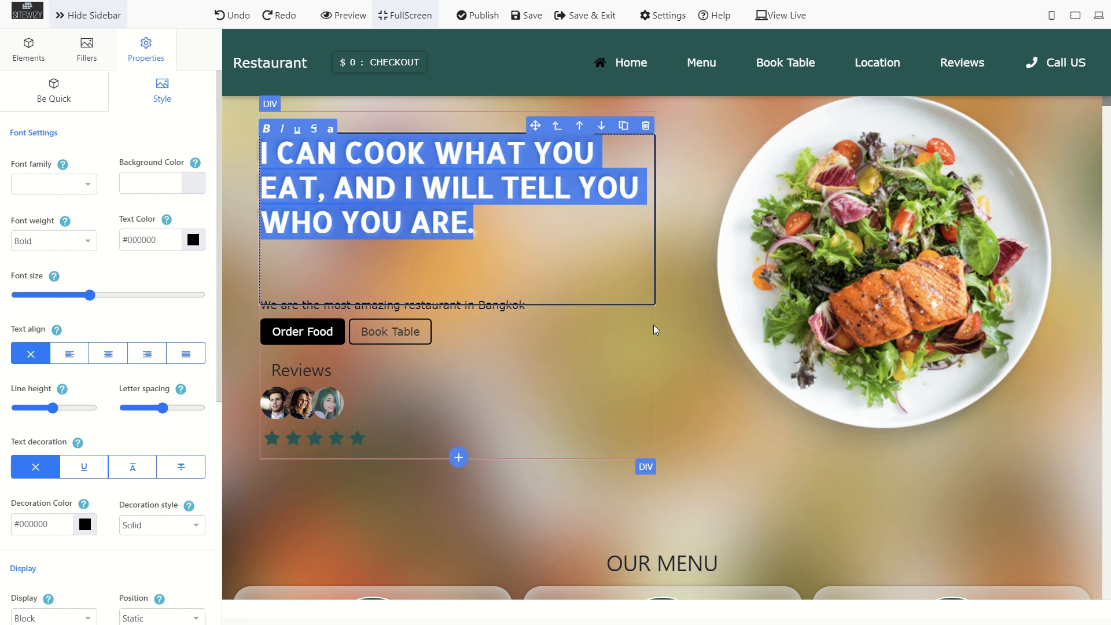
text(NEW YOUR)
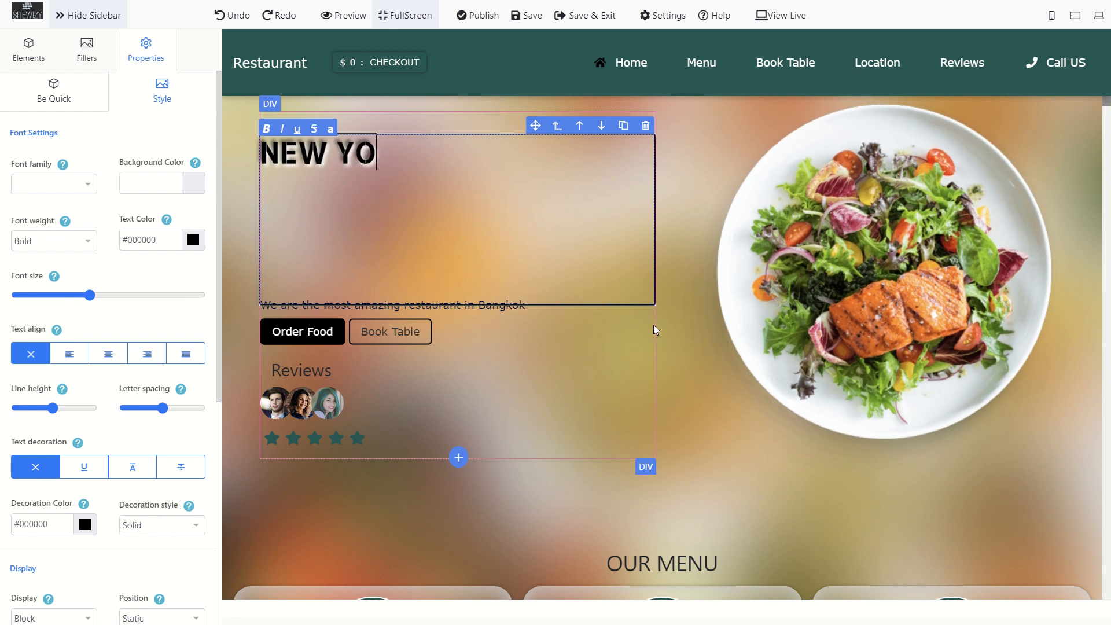
key(BackSpace)
key(BackSpace)
text(RKS)
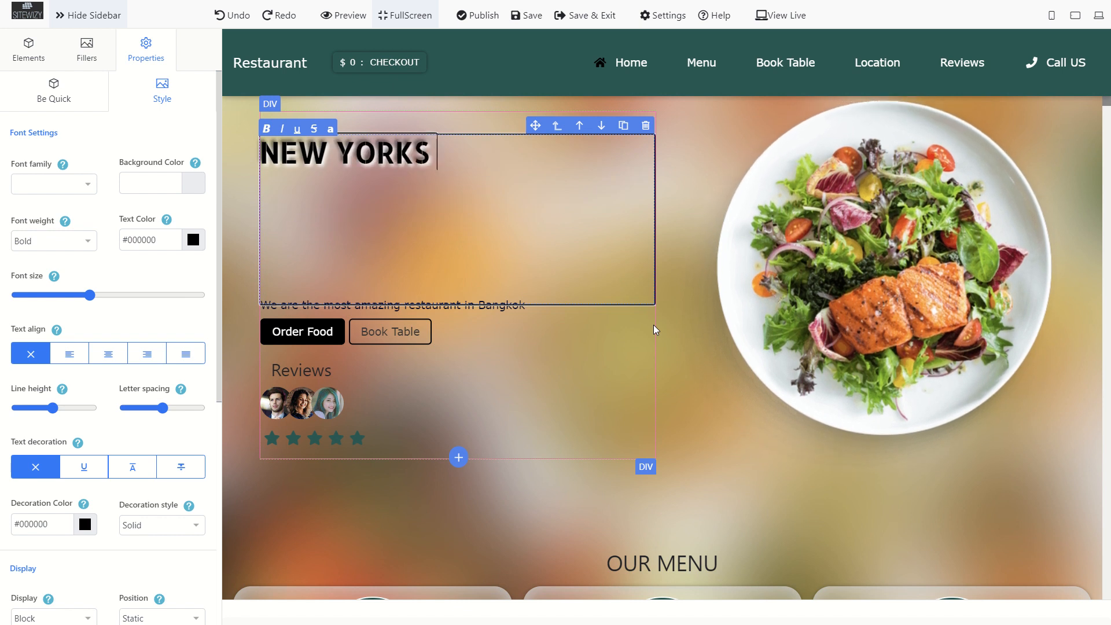
text( GREATEST SUSHI )
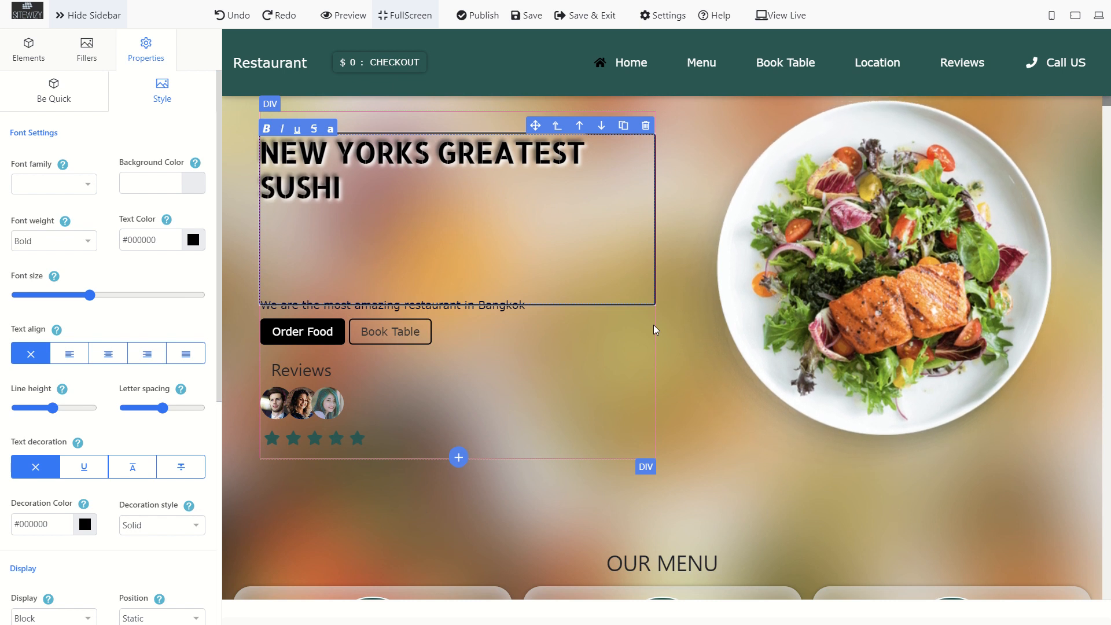
text(JOINT.)
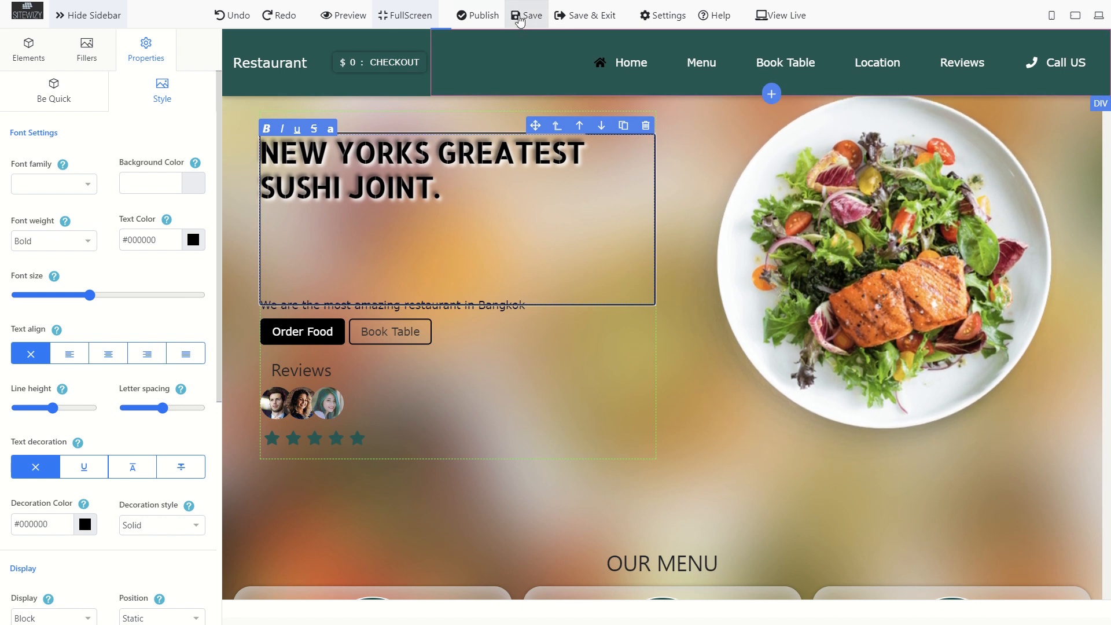
Save the page and turn on Autosave in the editor's GUI settings.
click(519, 18)
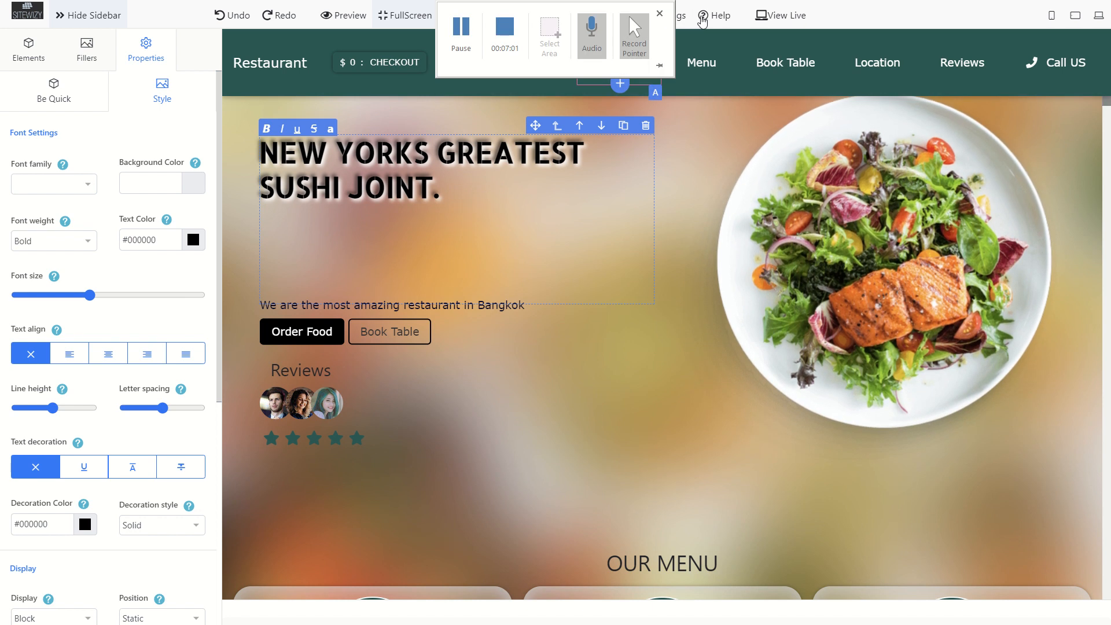
click(687, 20)
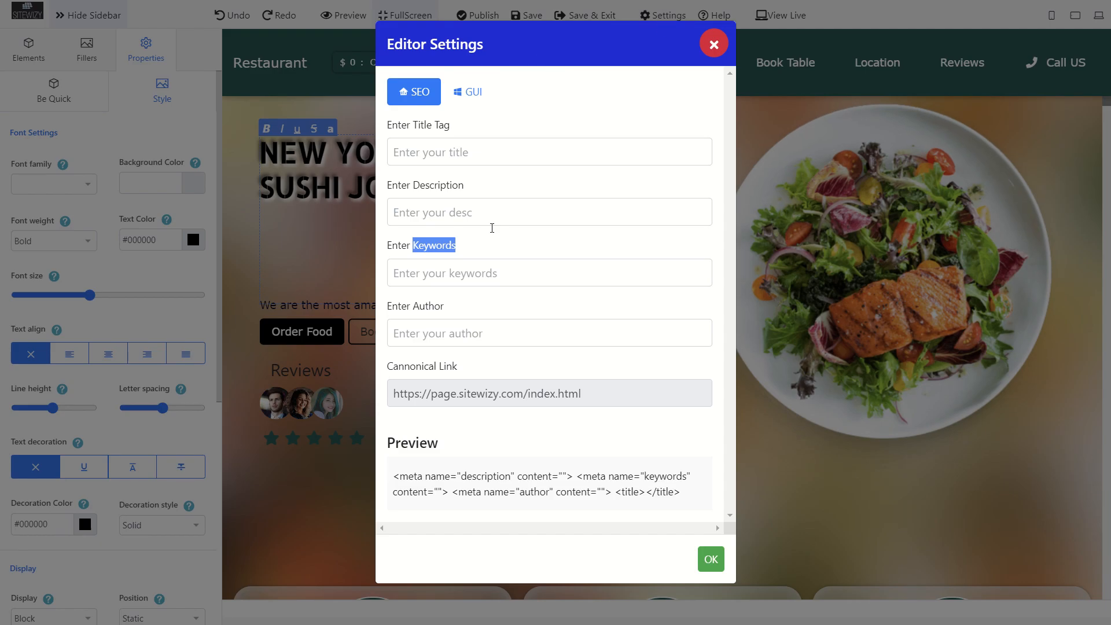
click(488, 96)
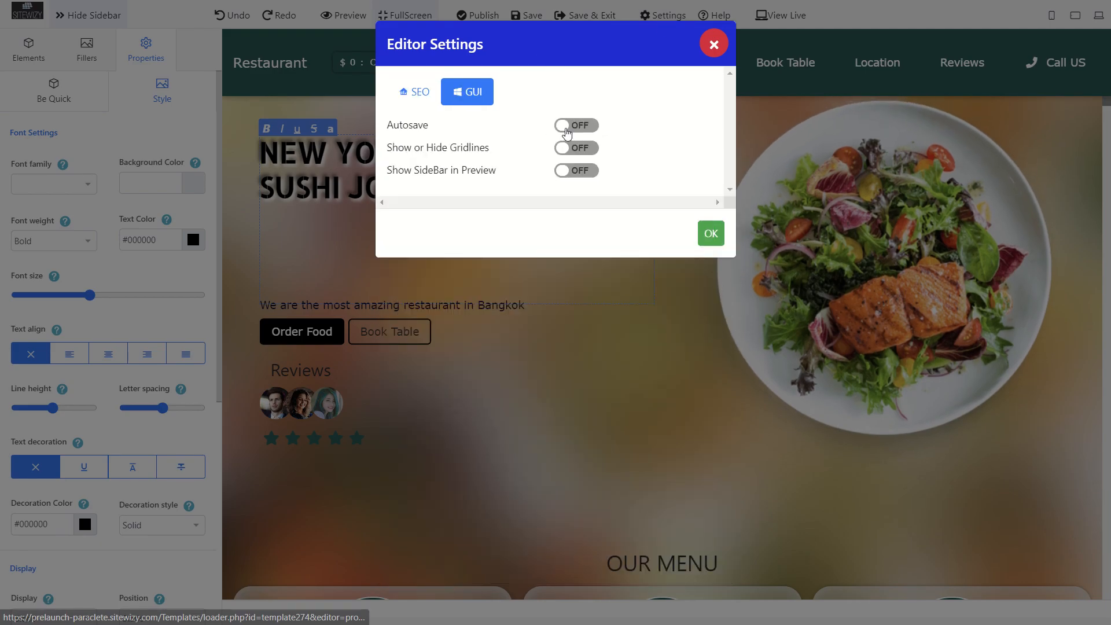
click(567, 126)
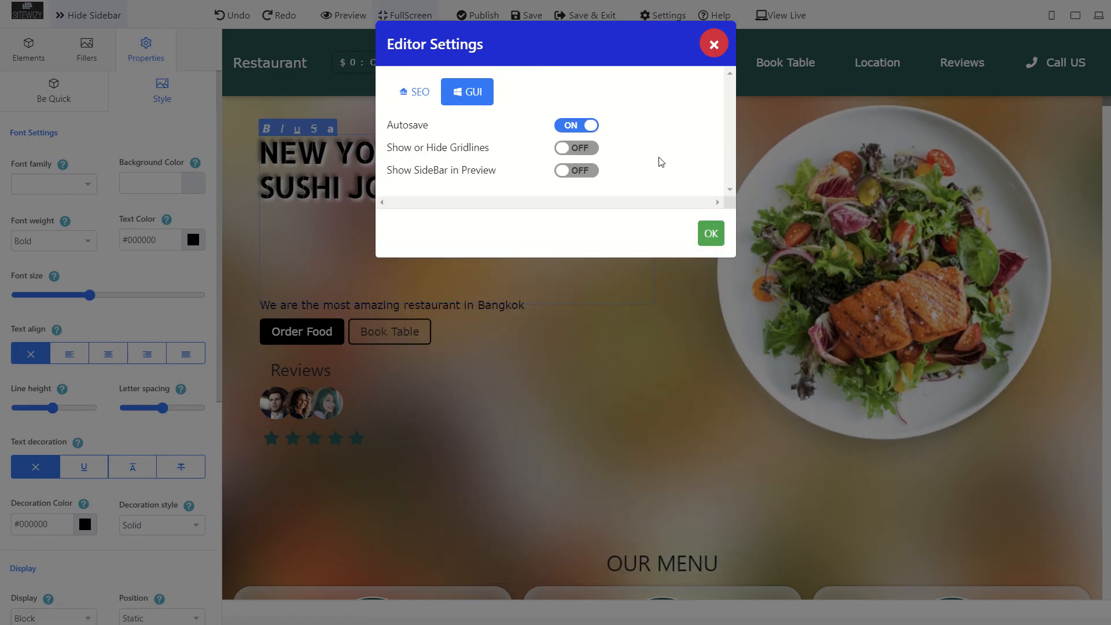
click(707, 237)
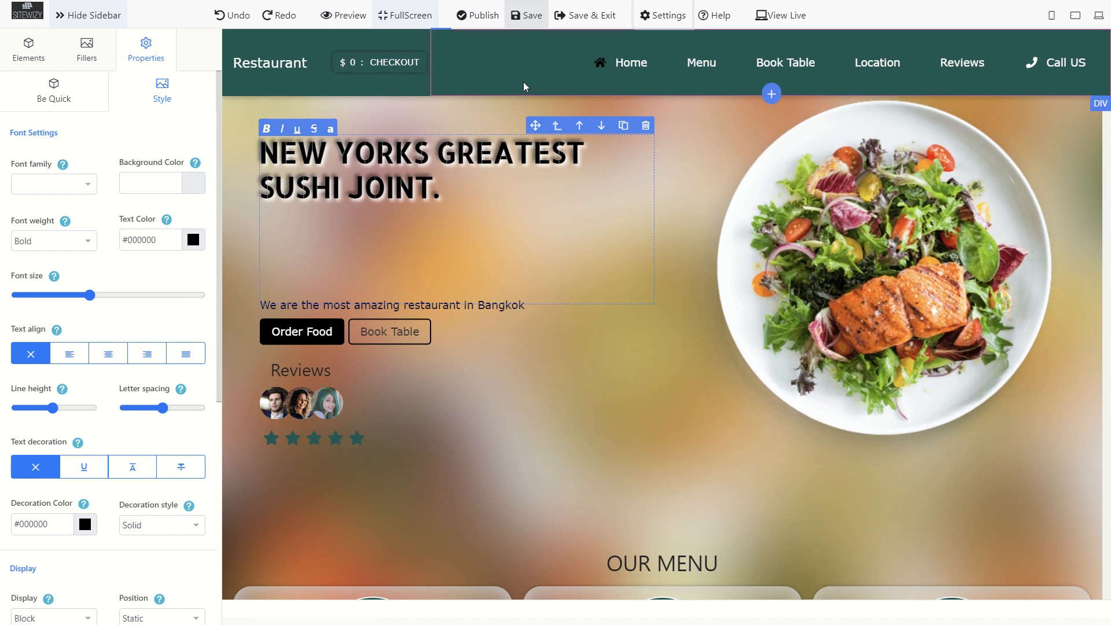
Replace "Bangkok" with "New York" in the tagline under the hero heading.
click(441, 191)
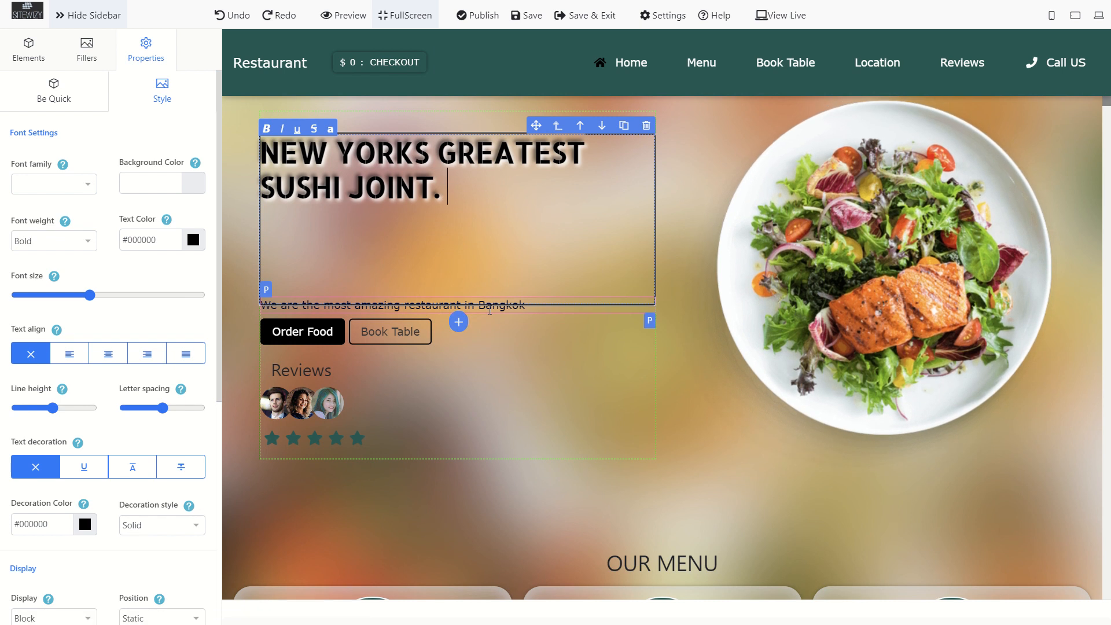
click(488, 307)
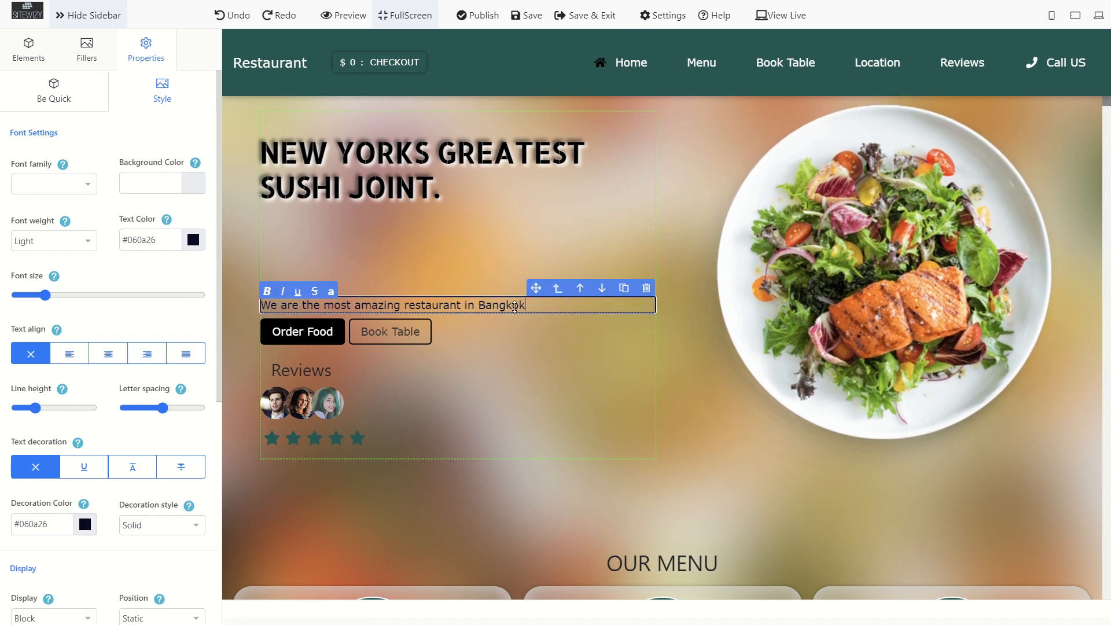
key(shift+Left)
key(shift+Left)
key(shift+Left)
key(shift+Left)
key(shift+Left)
key(shift+Left)
key(shift+Left)
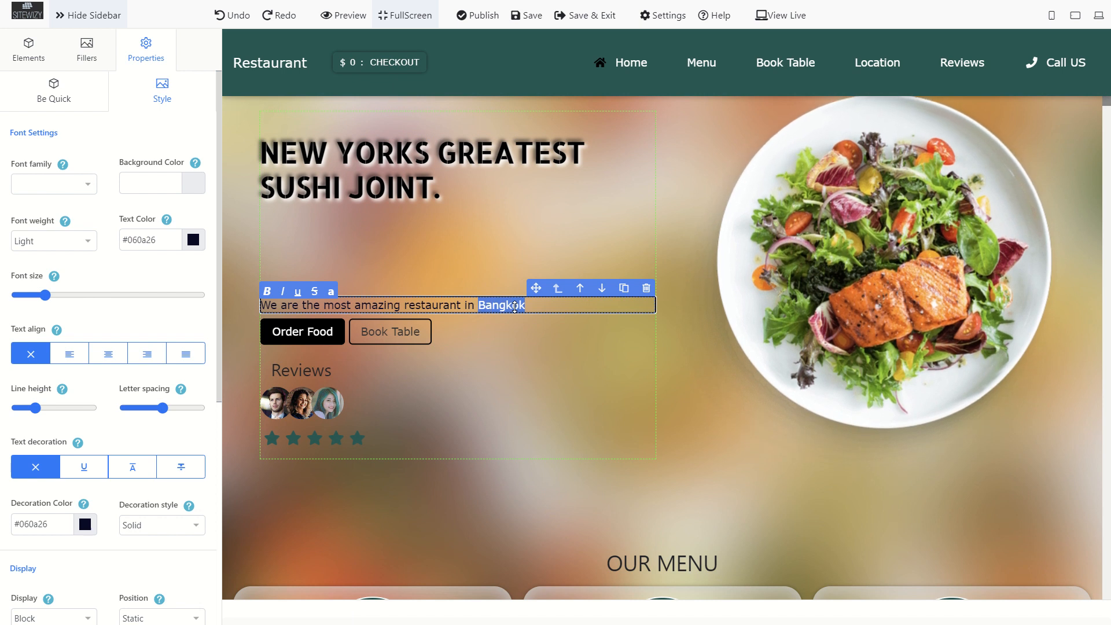
text(Mai)
key(BackSpace)
key(BackSpace)
key(BackSpace)
text(i)
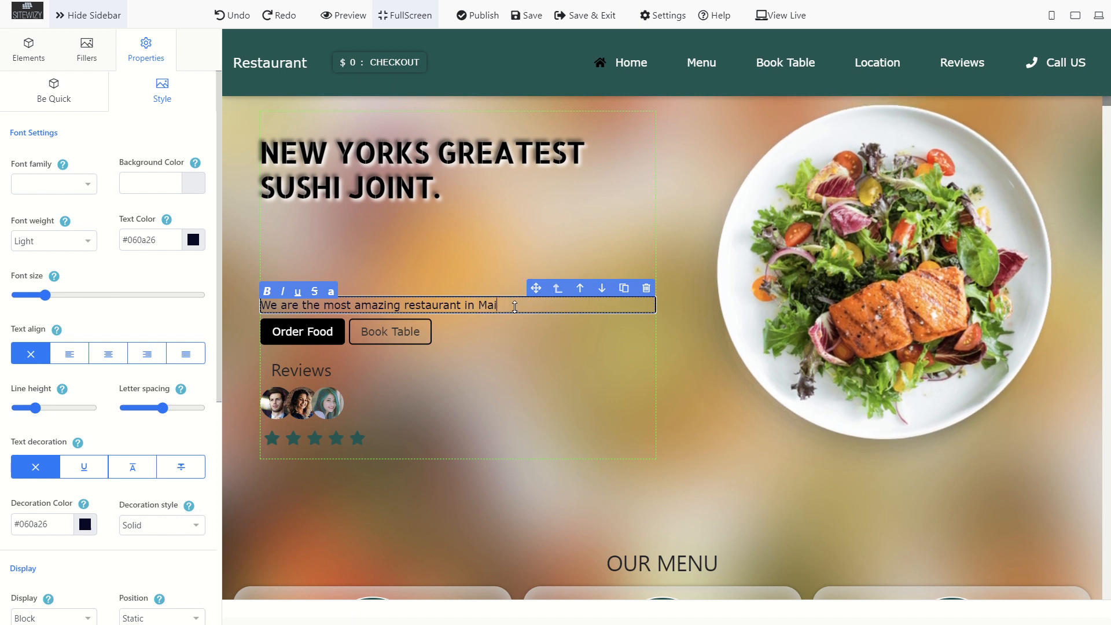
text(am)
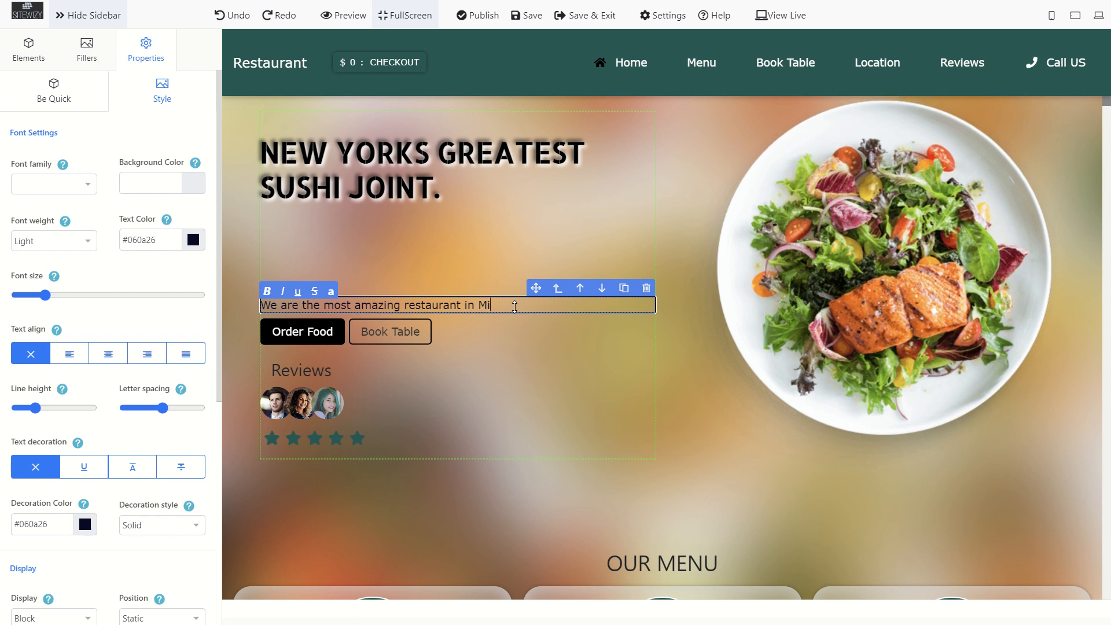
text(am)
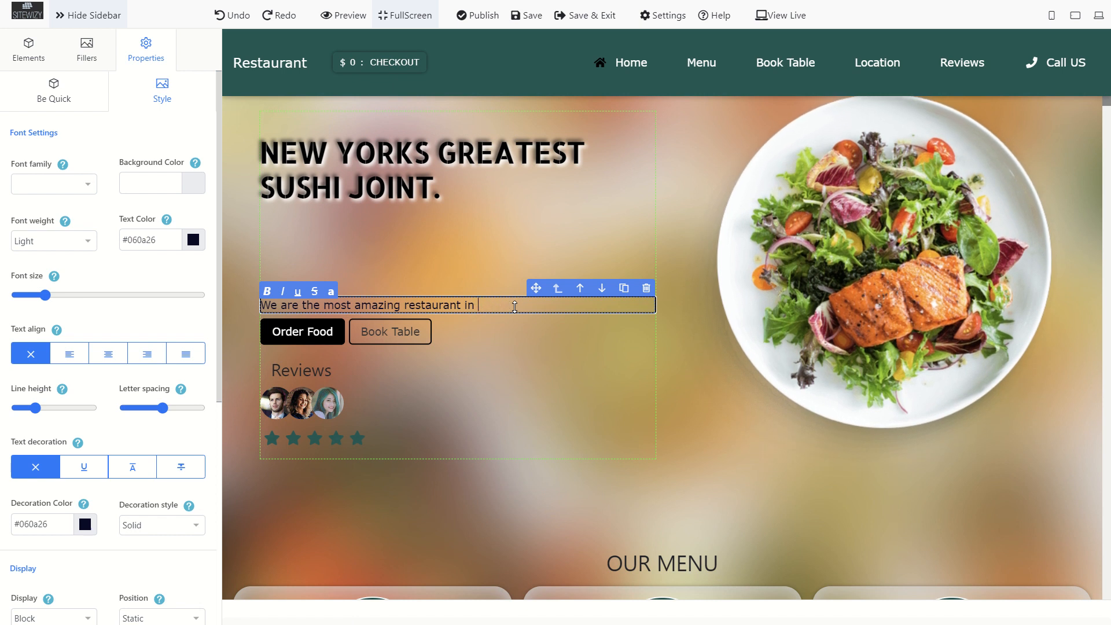
text(New York)
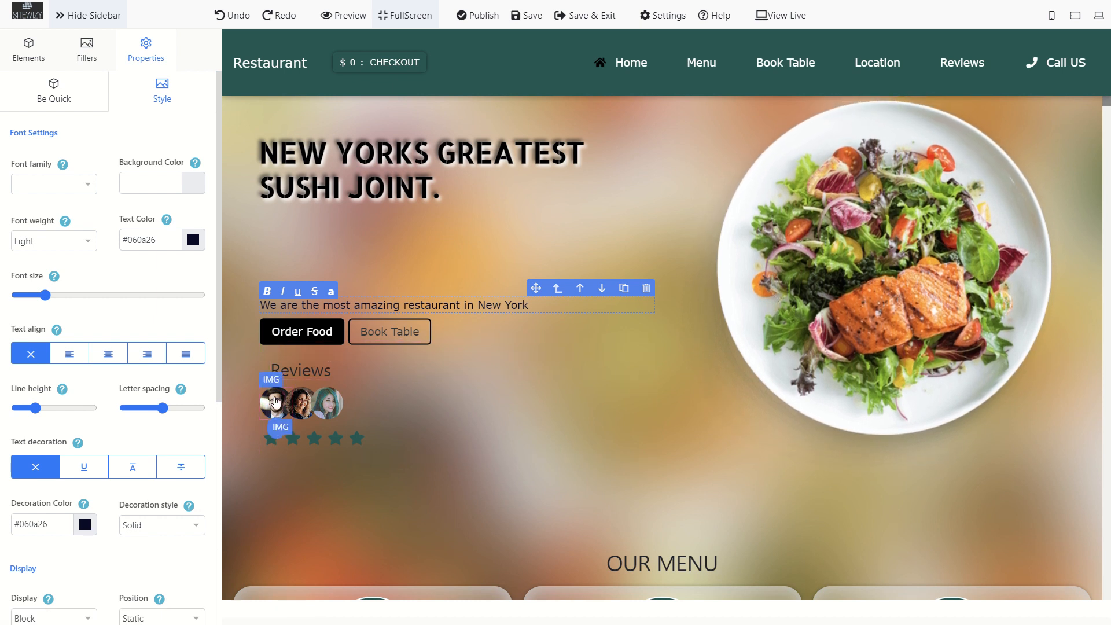
Remove the Reviews block with its photos and stars from the hero section, and undo the removal.
click(341, 357)
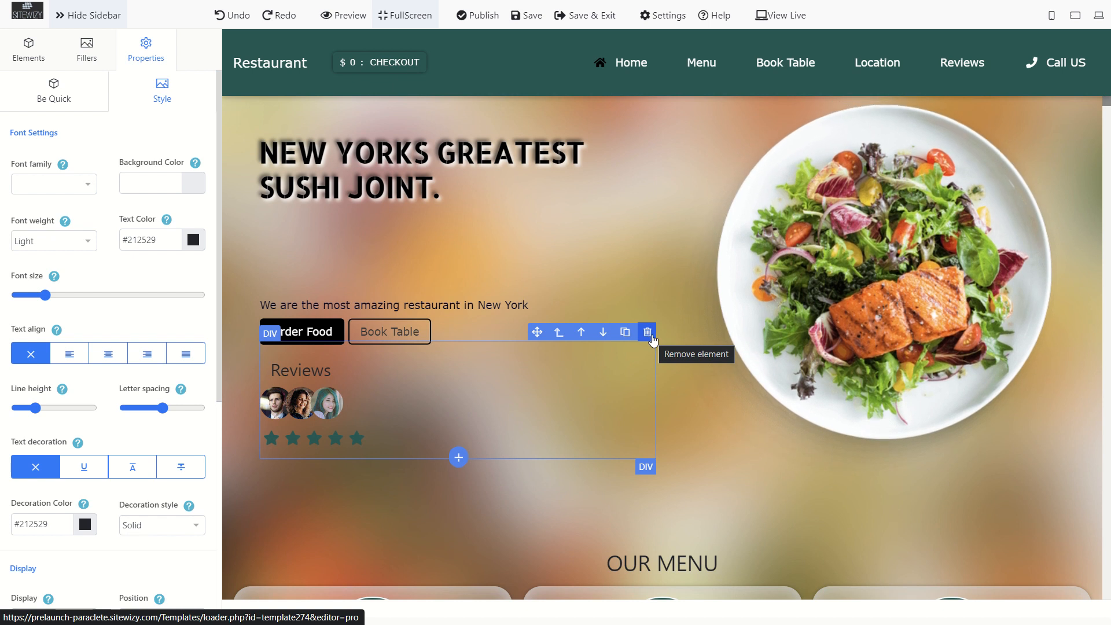
click(651, 335)
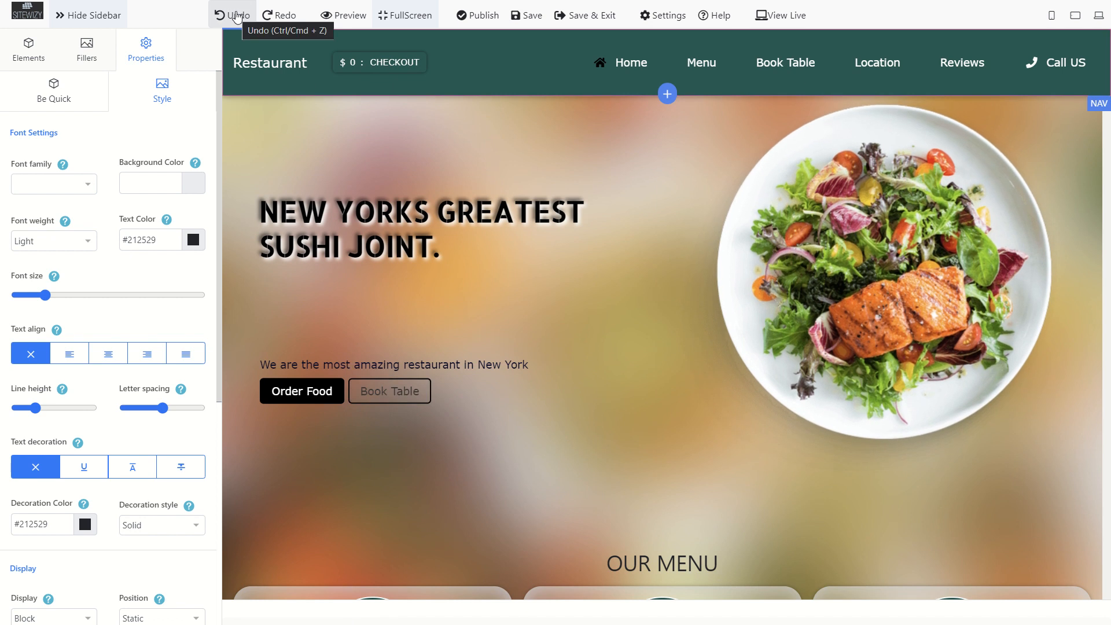
click(237, 16)
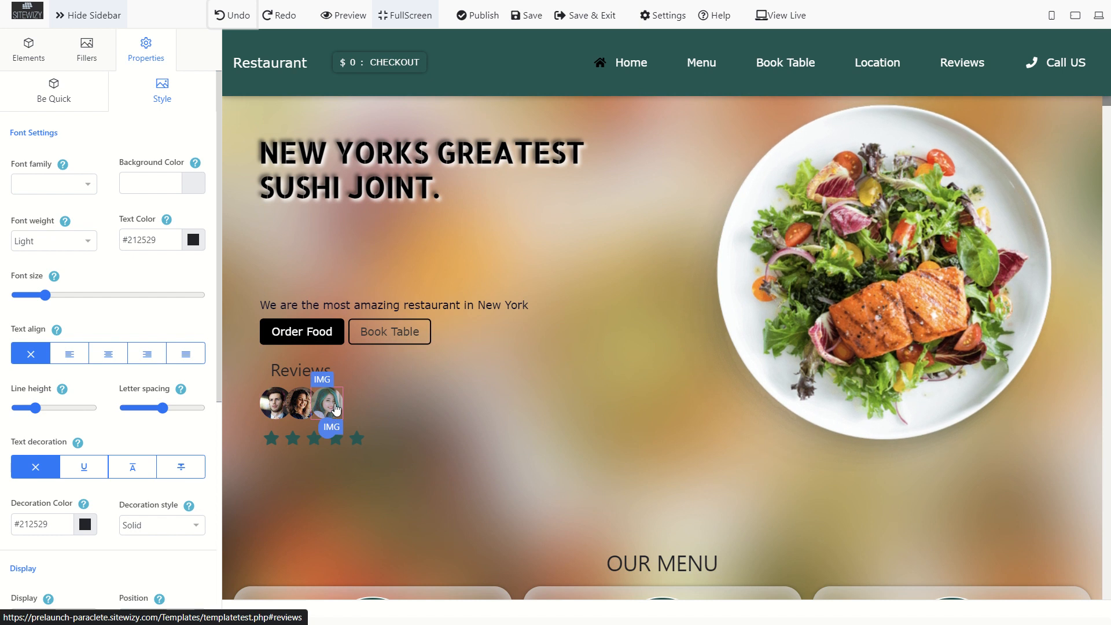
Remove the third reviewer photo from the hero section's Reviews block, and undo the removal.
click(336, 409)
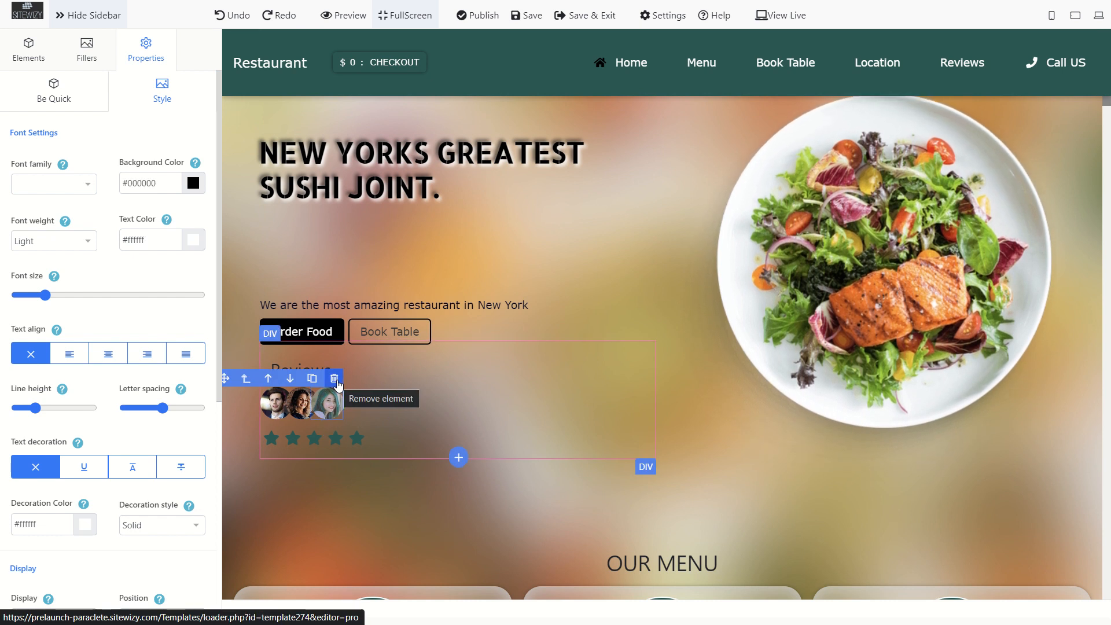
click(335, 379)
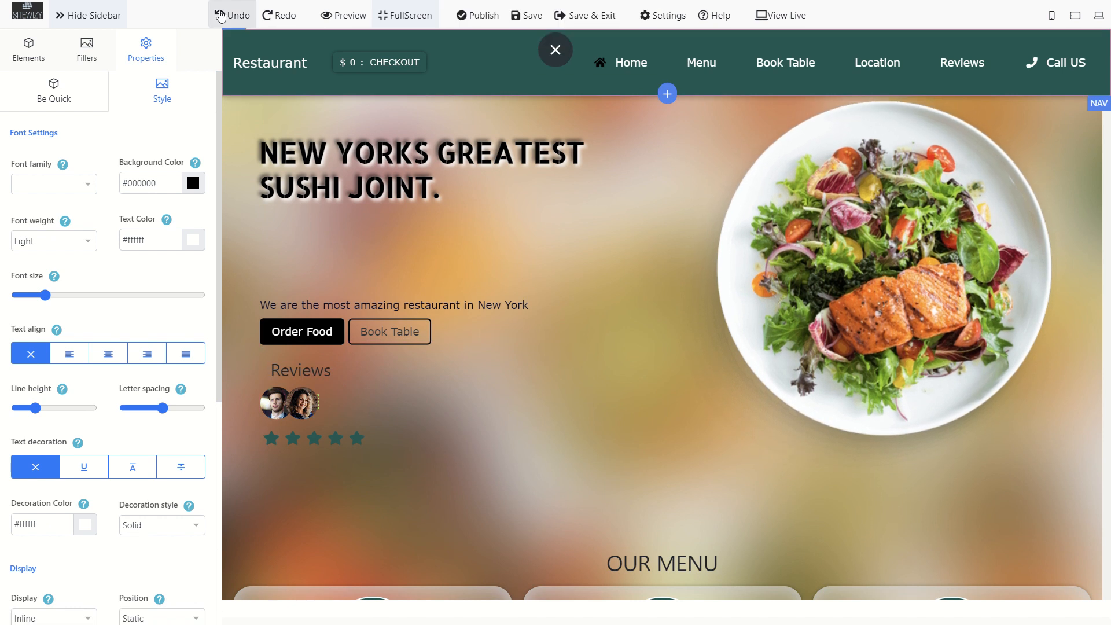
click(220, 16)
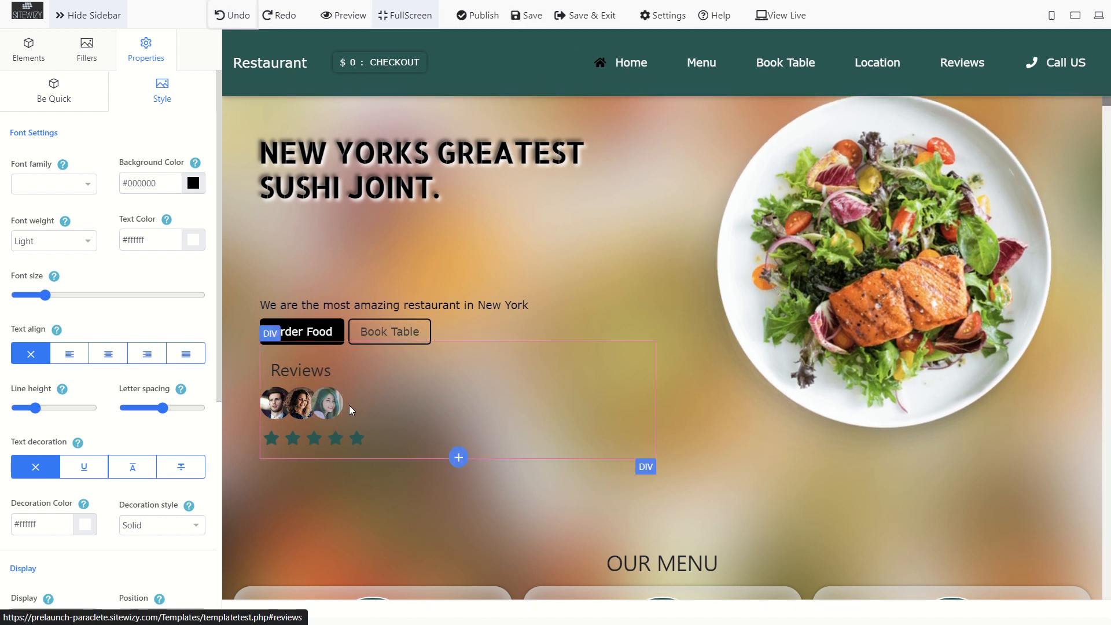
click(388, 389)
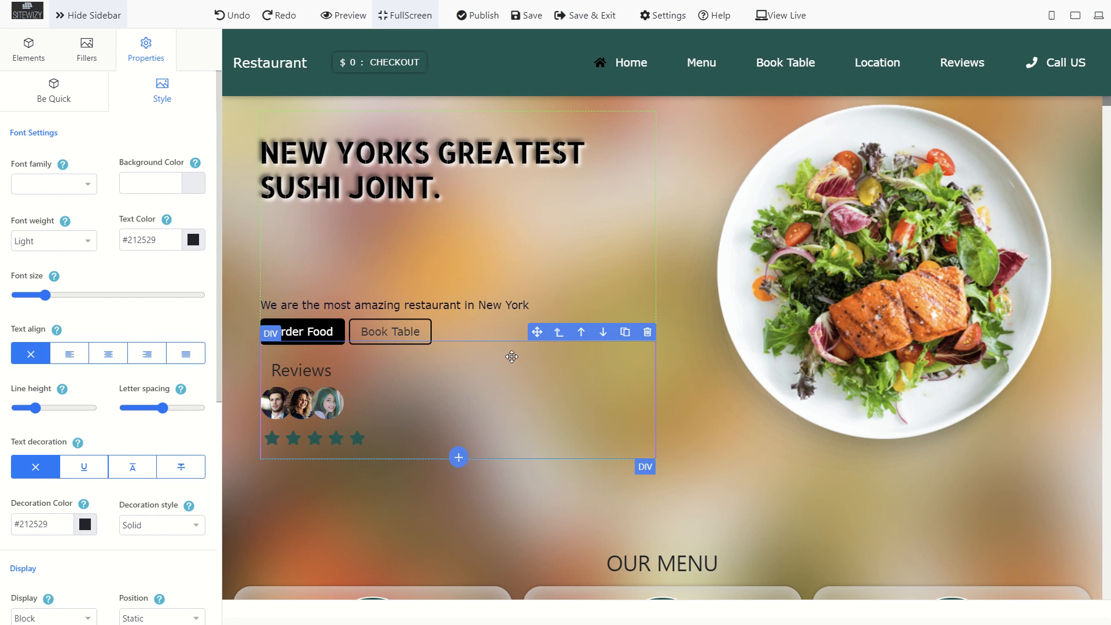
scroll(865, 389, down, 3)
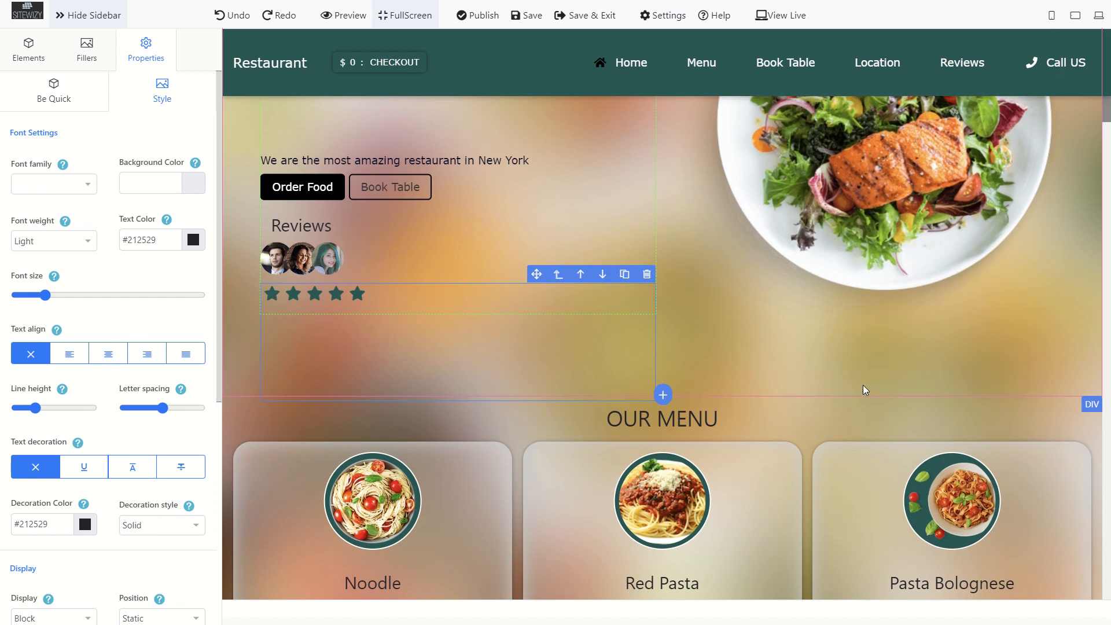
scroll(865, 389, up, 3)
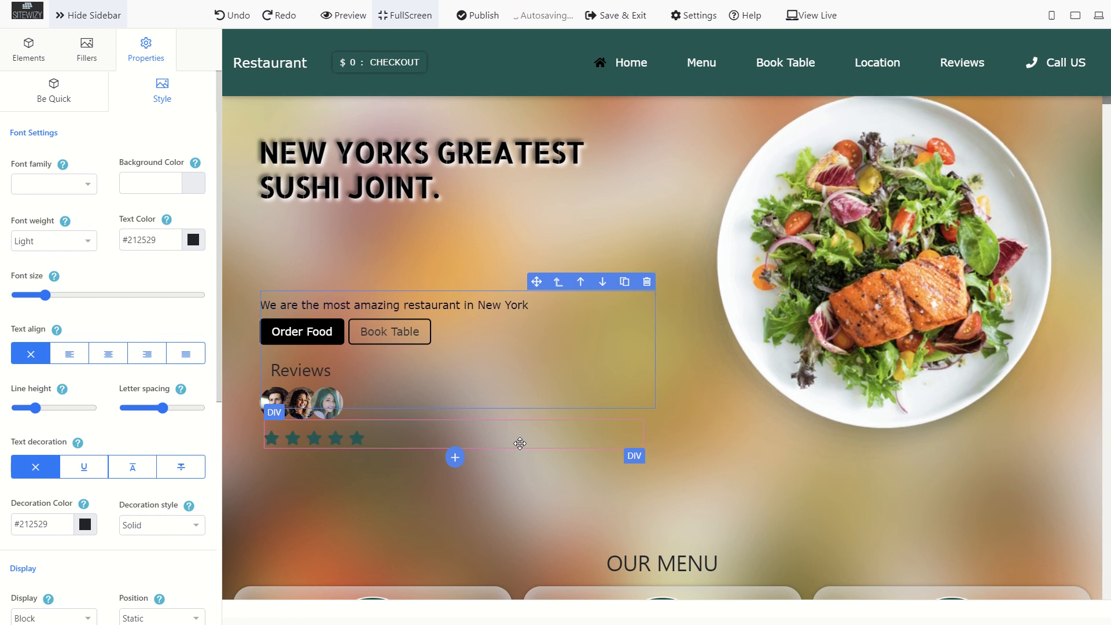
Select the Noodle dish's image in the Our Menu section and show its quick picture properties.
scroll(520, 443, down, 4)
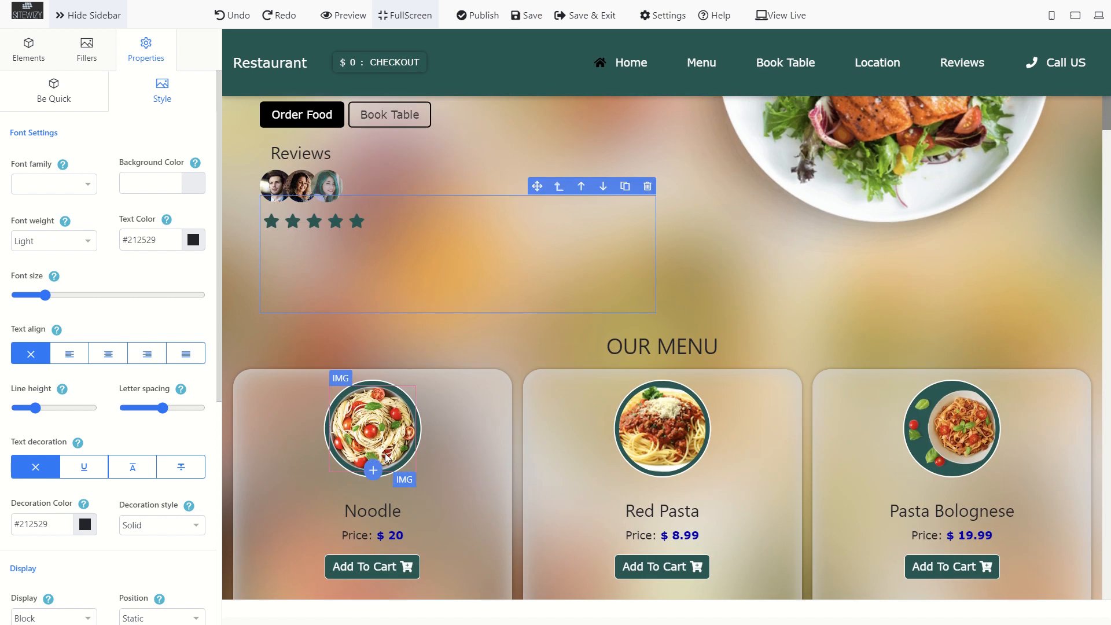
scroll(386, 457, down, 3)
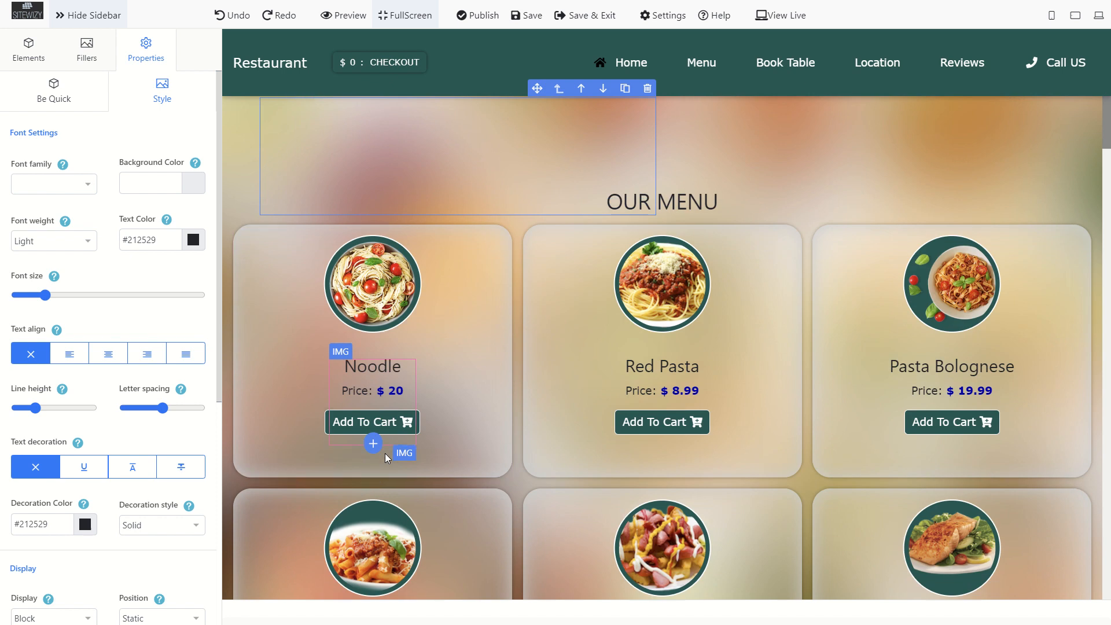
click(394, 297)
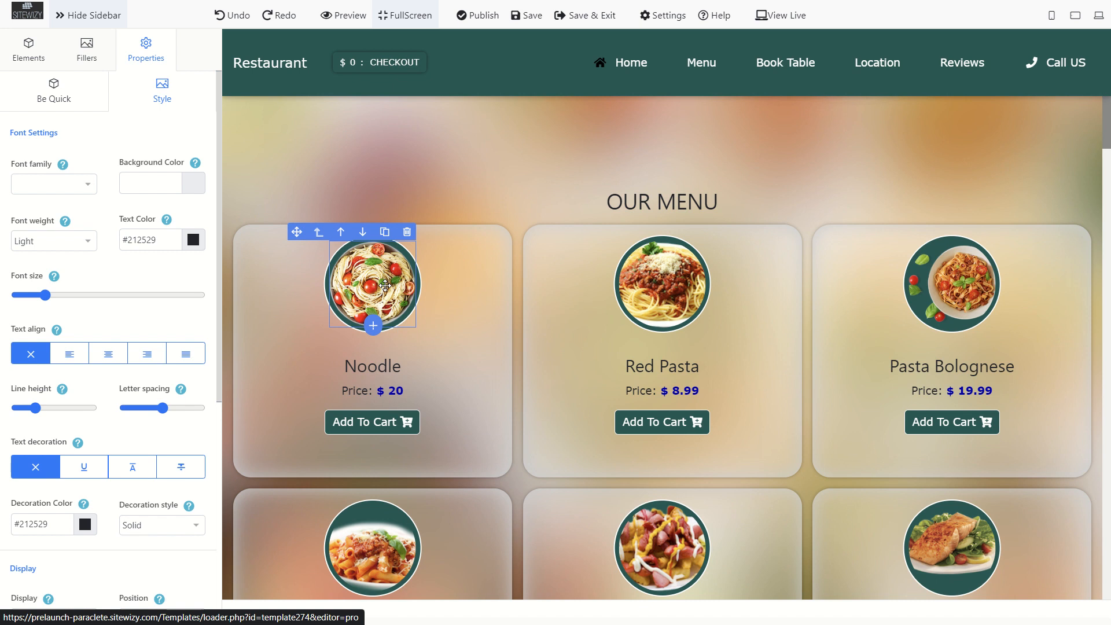
click(54, 95)
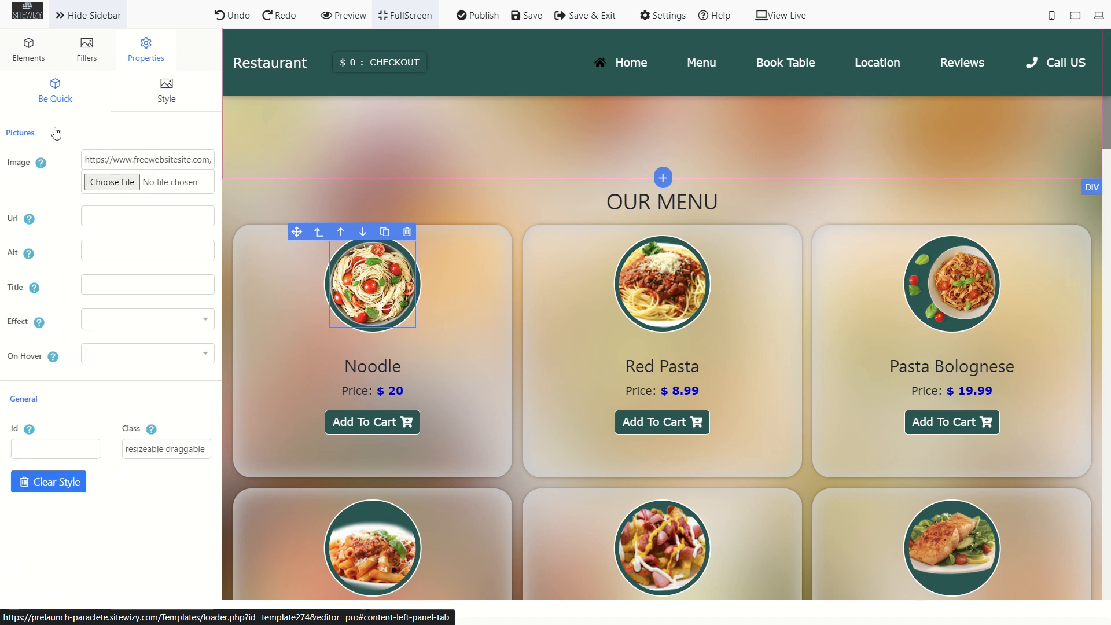
mouse_move(41, 169)
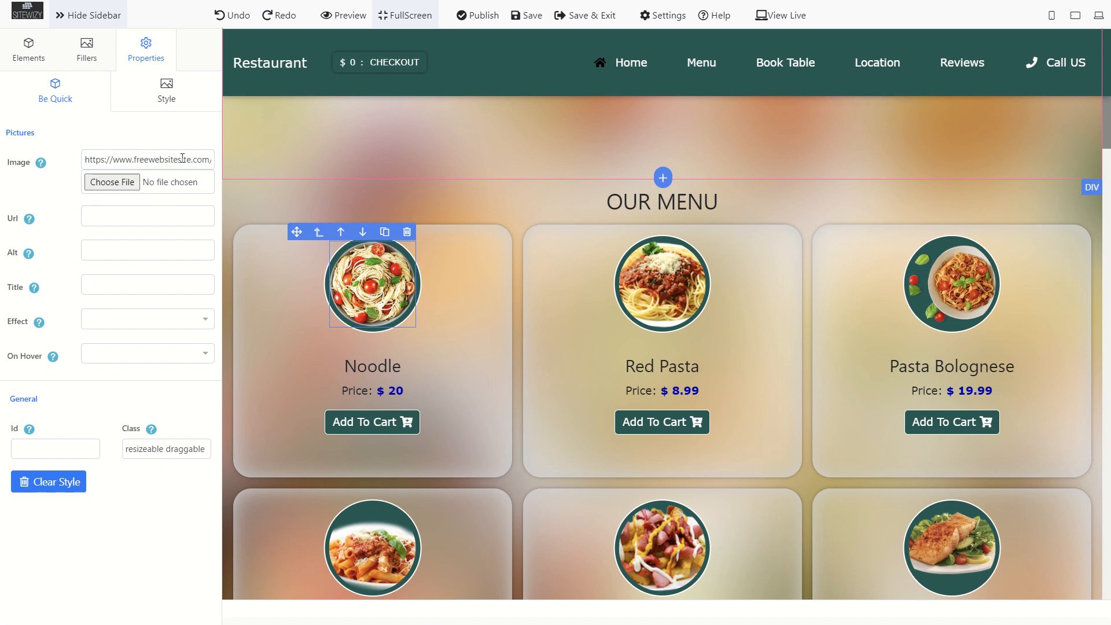
click(670, 274)
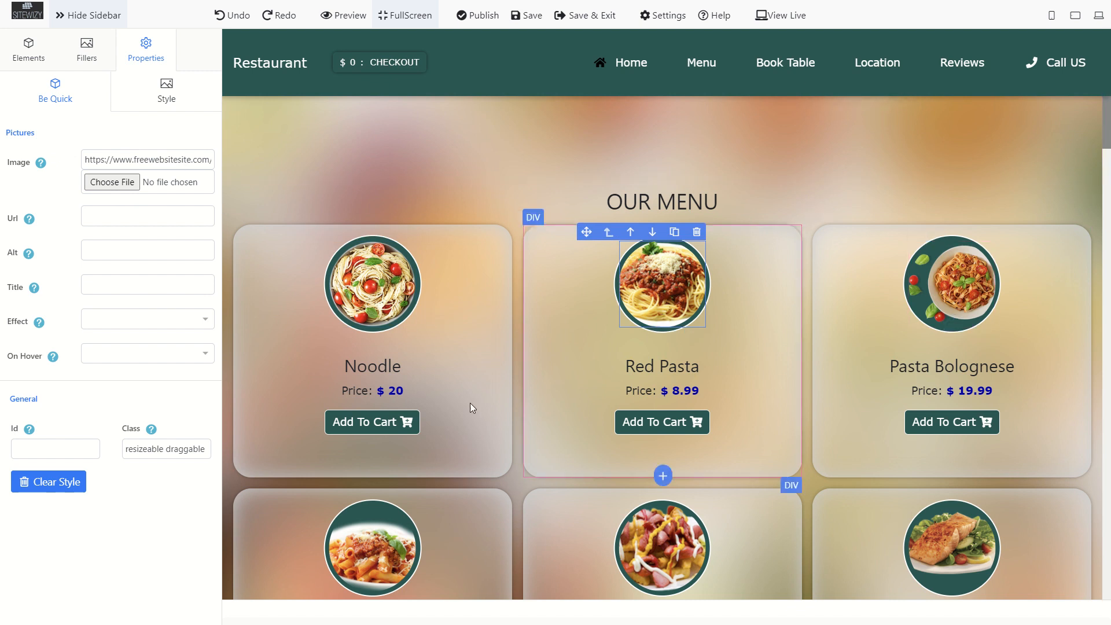
scroll(376, 440, down, 3)
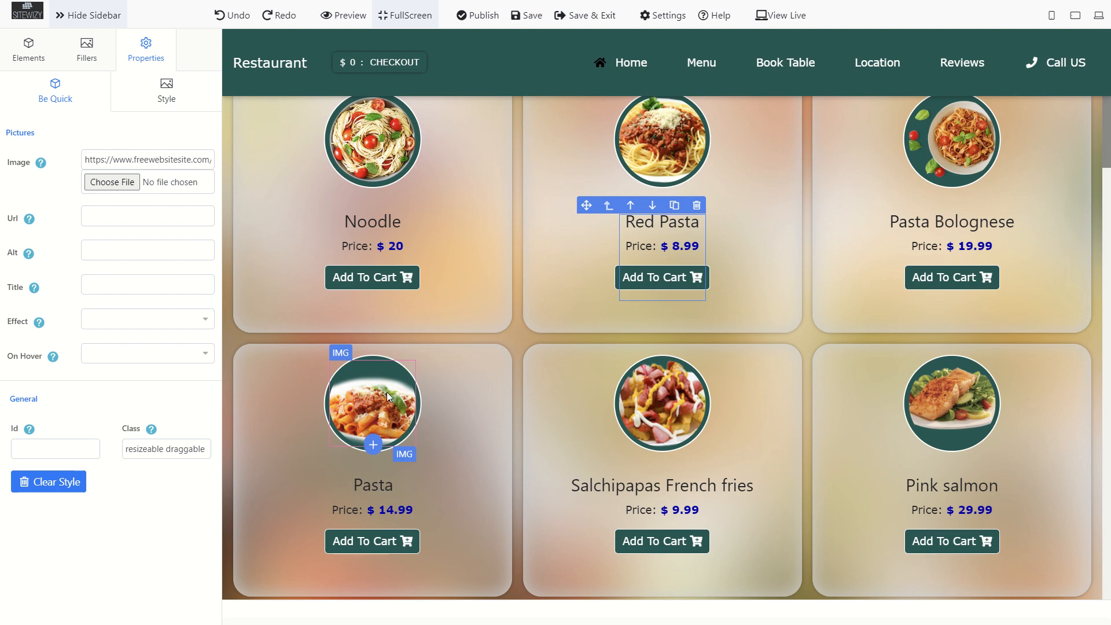
click(386, 391)
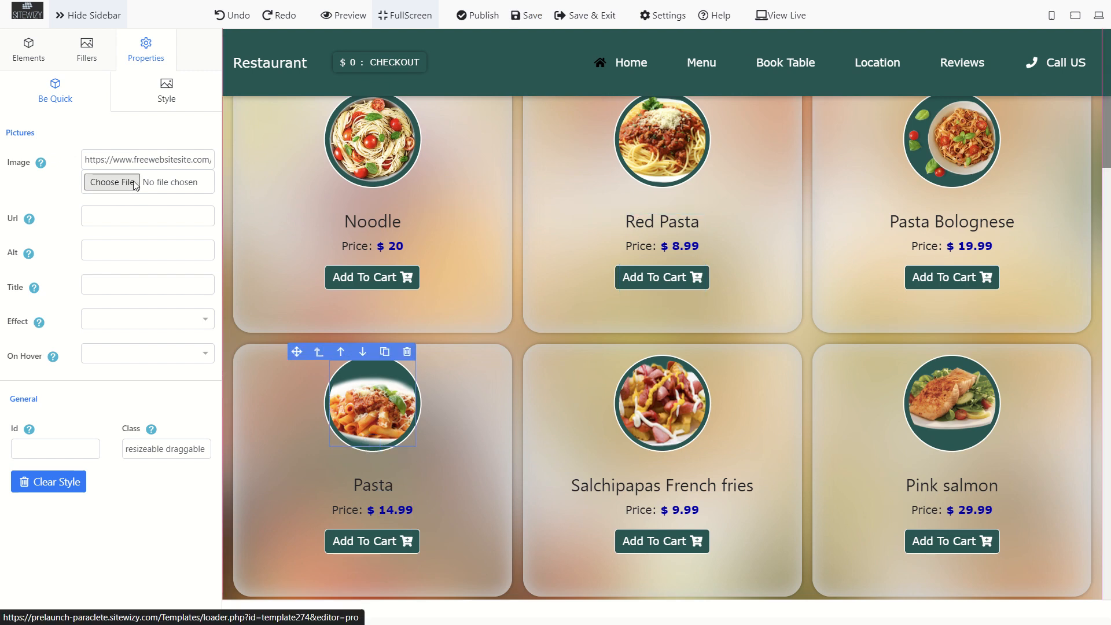
click(119, 213)
text(http://www.)
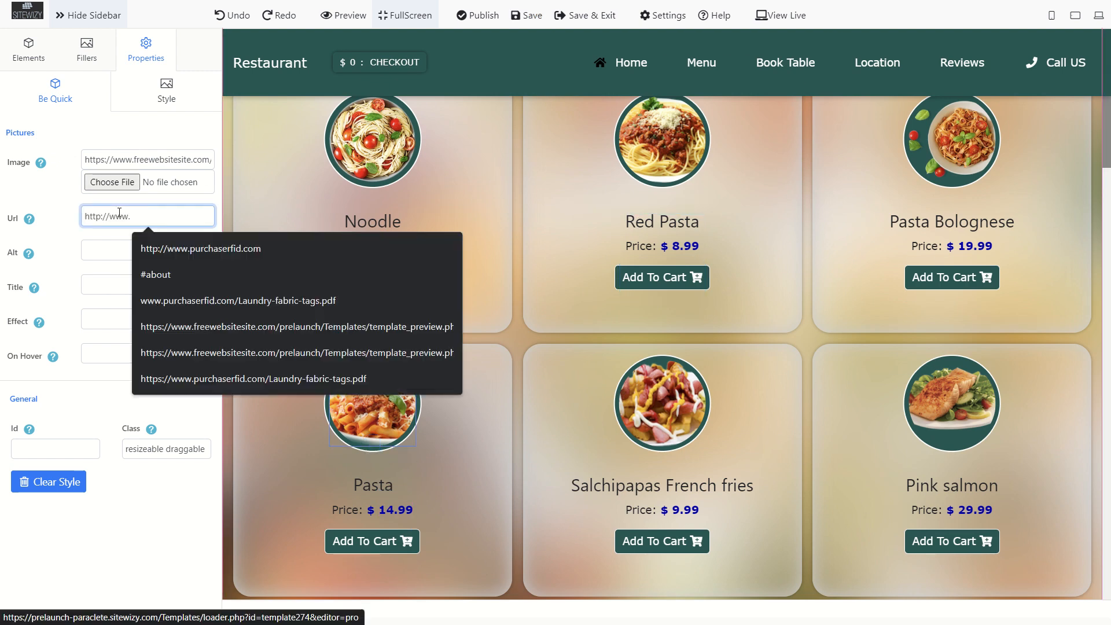
Examine the Pasta image's Alt and Title fields and the available Effect and On Hover options.
click(113, 249)
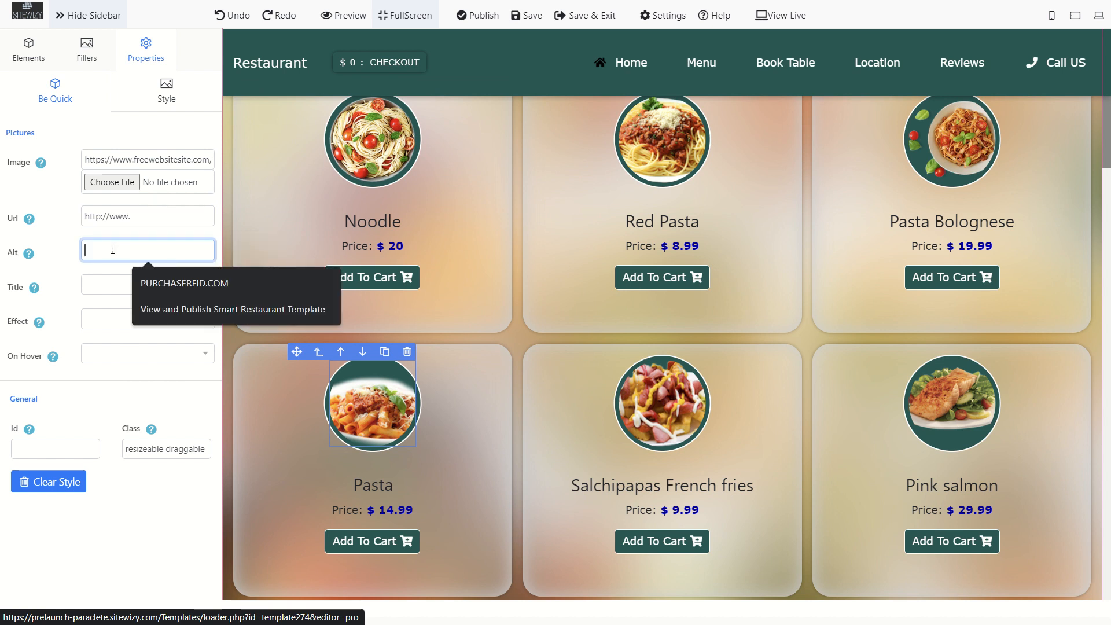
click(102, 284)
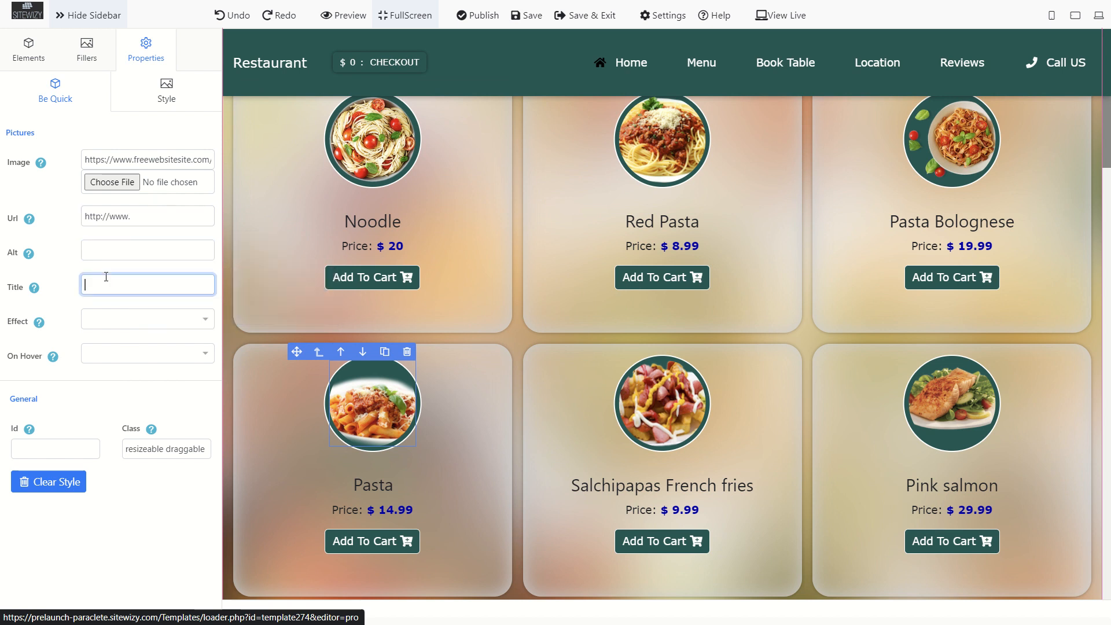
click(104, 324)
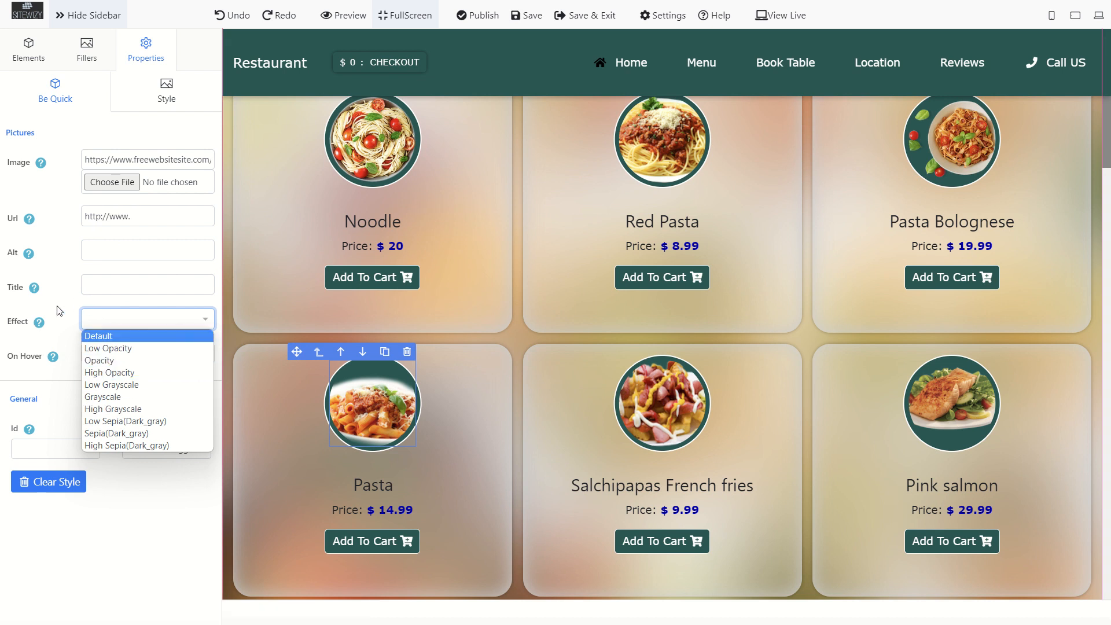
click(70, 311)
click(115, 357)
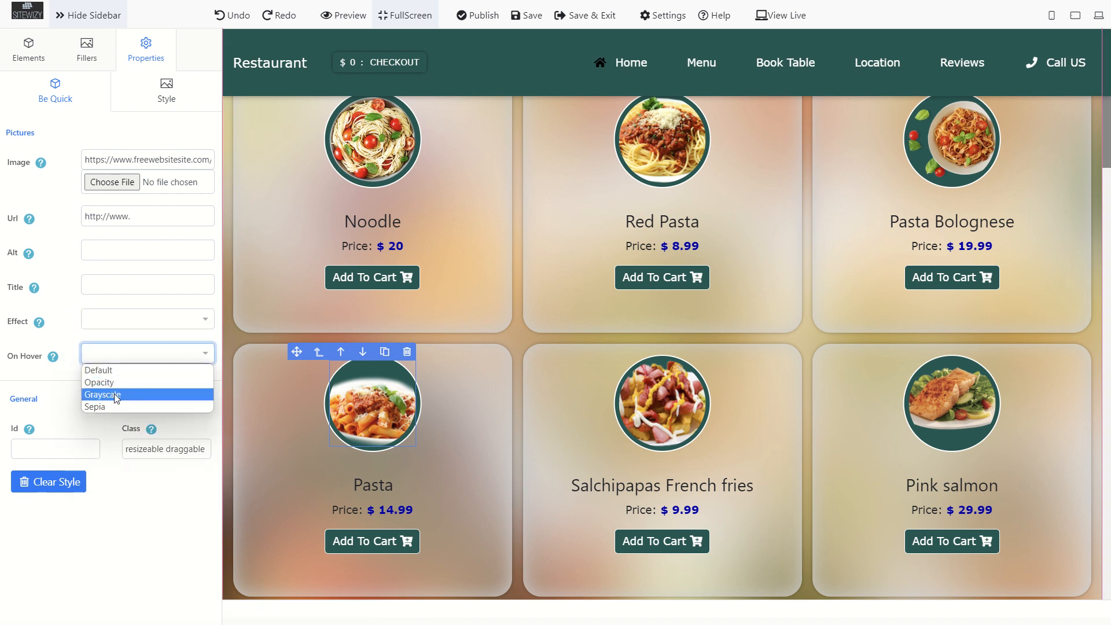
click(72, 332)
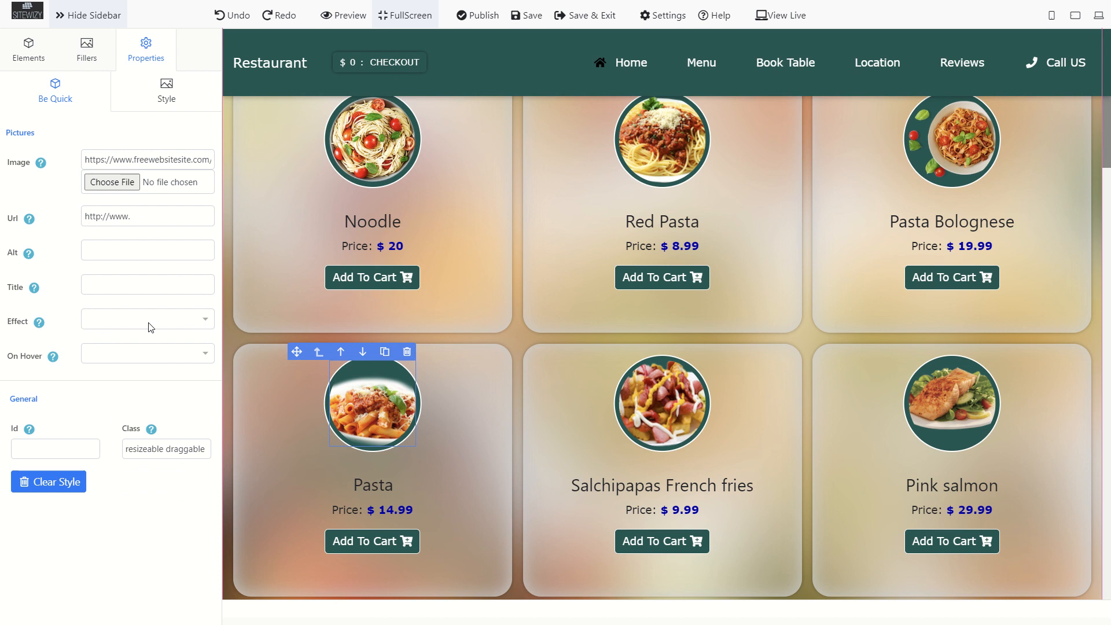
Switch the page to preview mode and follow the hero section's Book Table link to the booking form.
scroll(644, 286, up, 8)
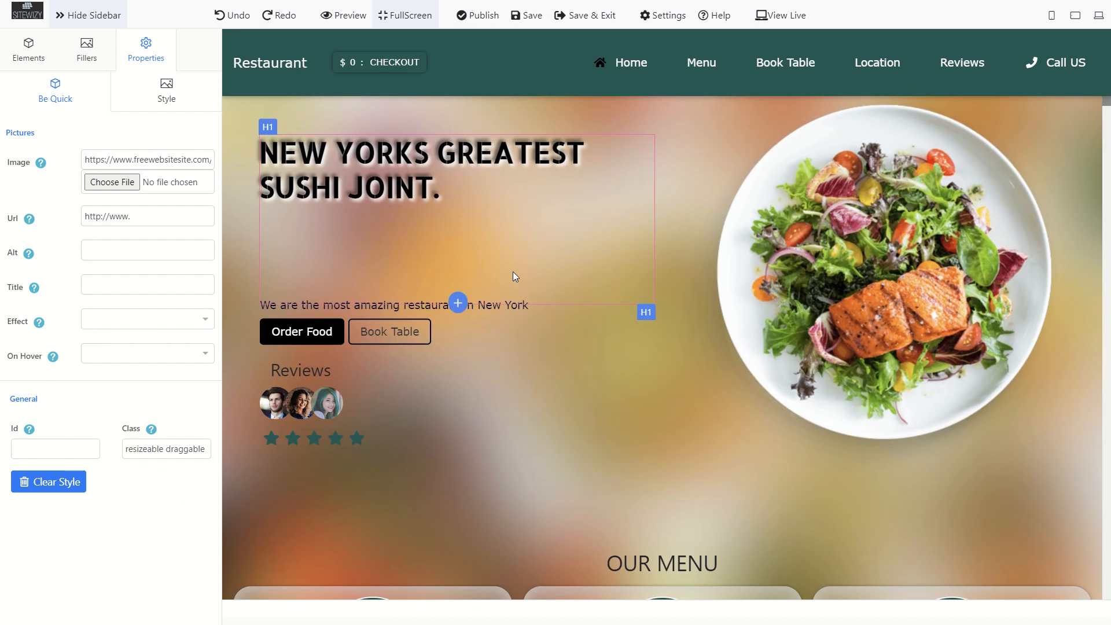
click(895, 230)
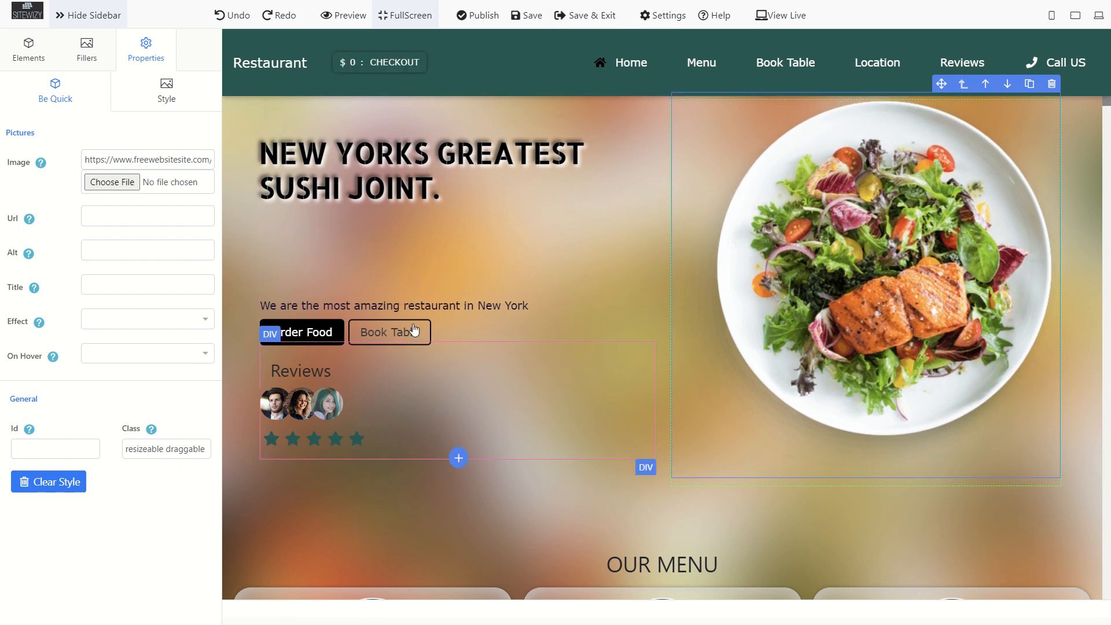
click(346, 15)
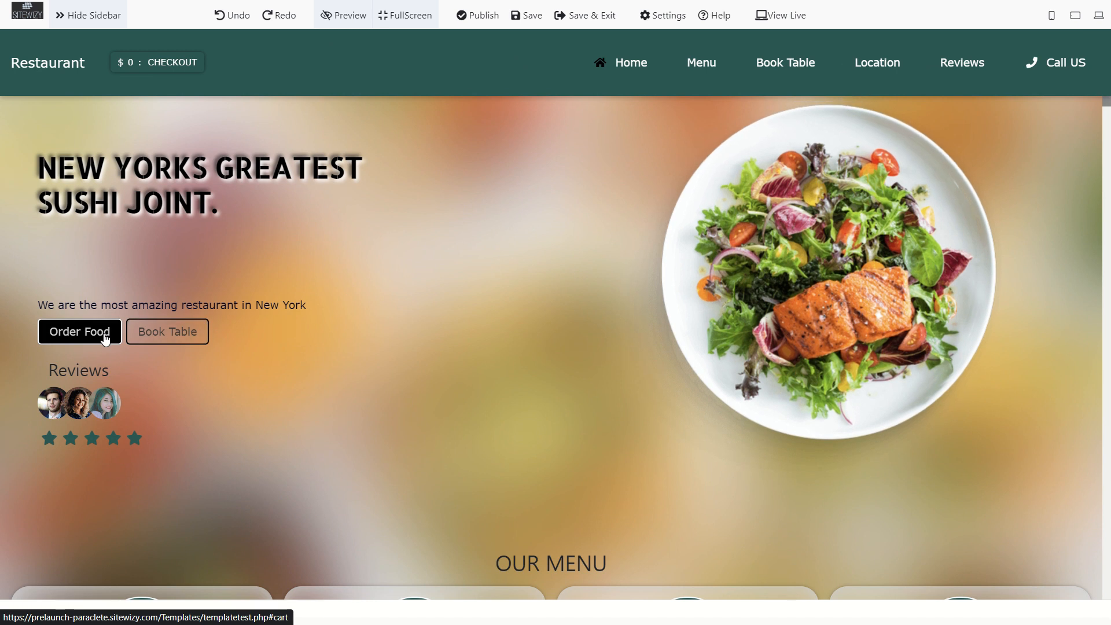
click(150, 338)
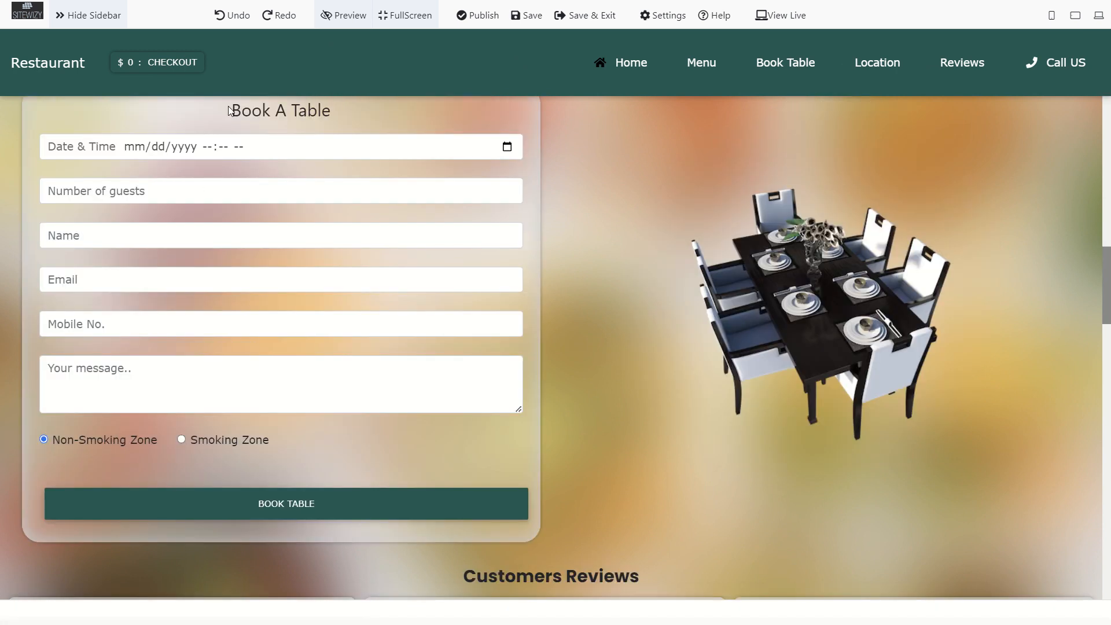
Set the table booking's date and time to 01/31/2023 06:43 PM and the number of guests to 4.
click(508, 148)
click(268, 233)
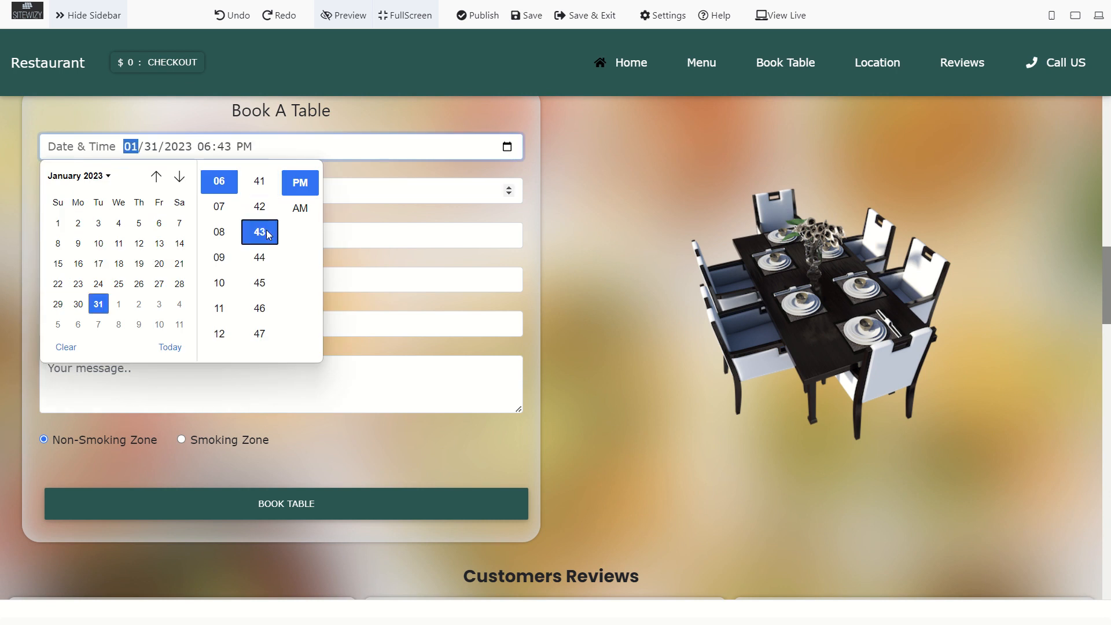
click(379, 172)
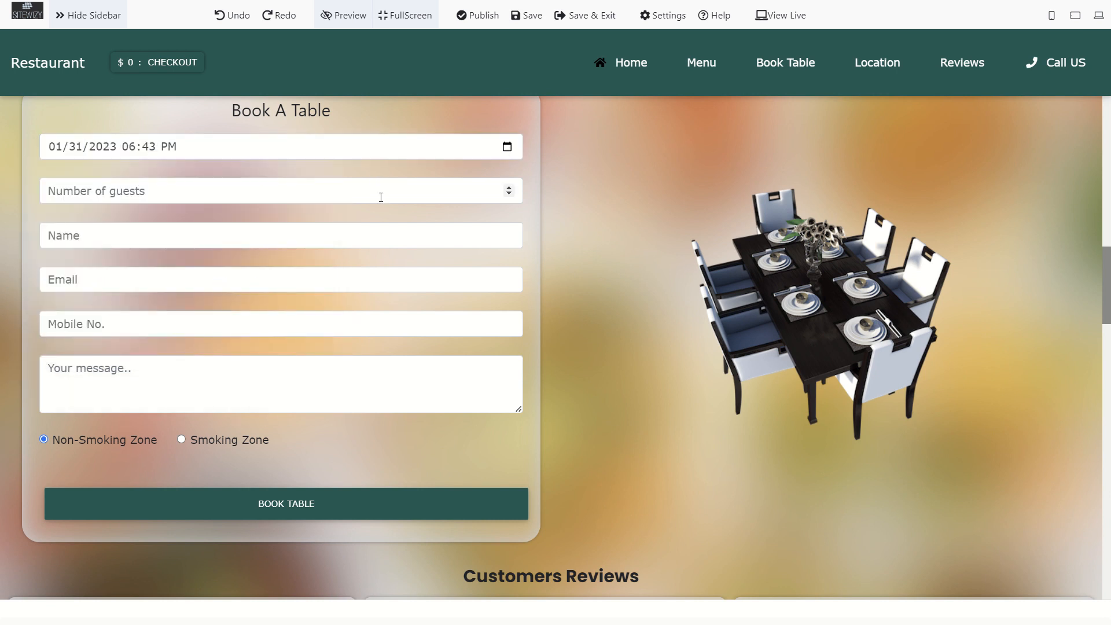
click(377, 195)
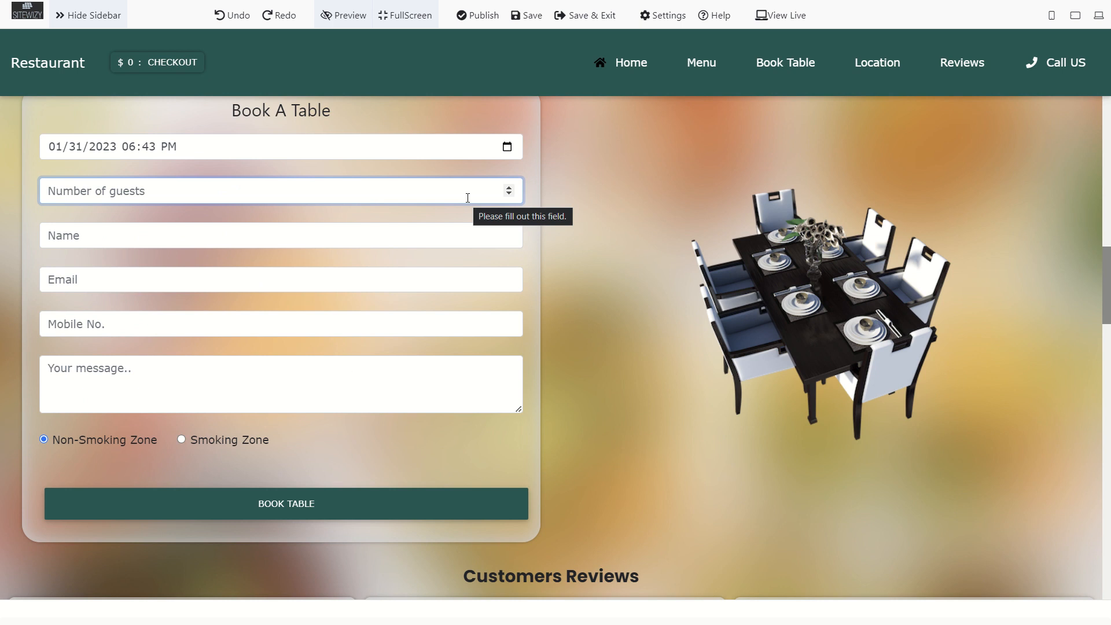
text(4)
Check the booking form's name, email, mobile and message fields, and try Smoking Zone before restoring Non-Smoking Zone.
click(313, 233)
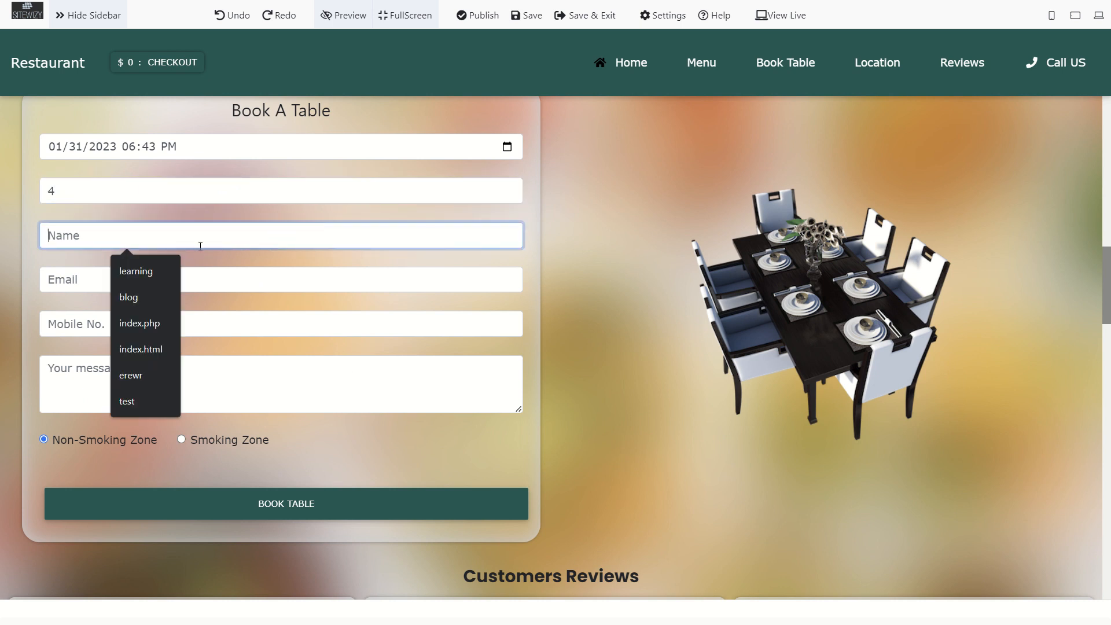
click(289, 274)
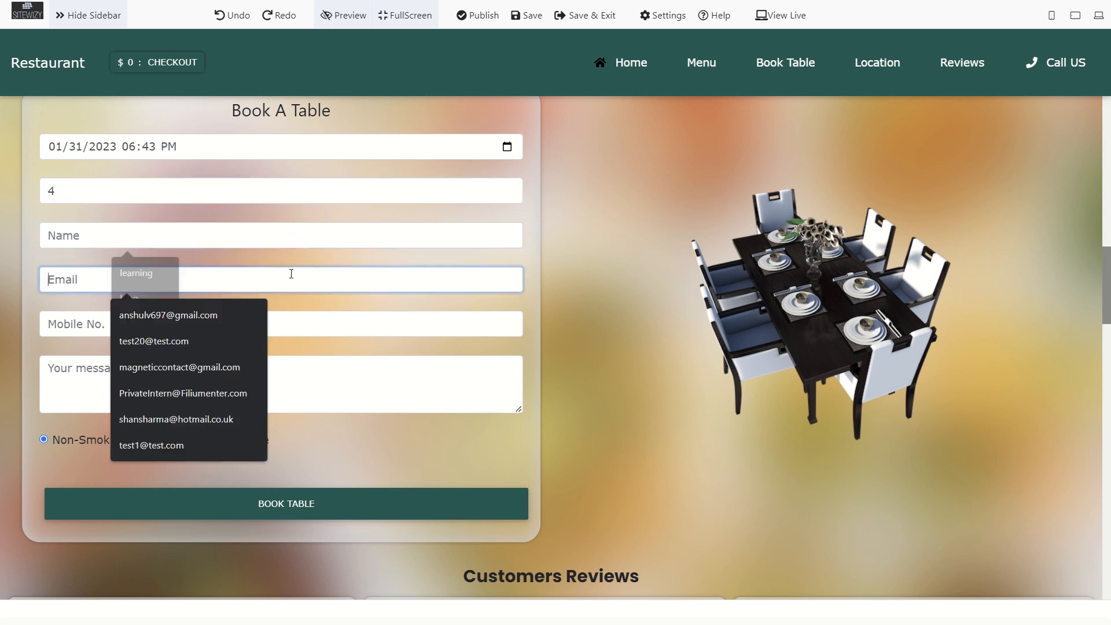
click(337, 324)
click(339, 374)
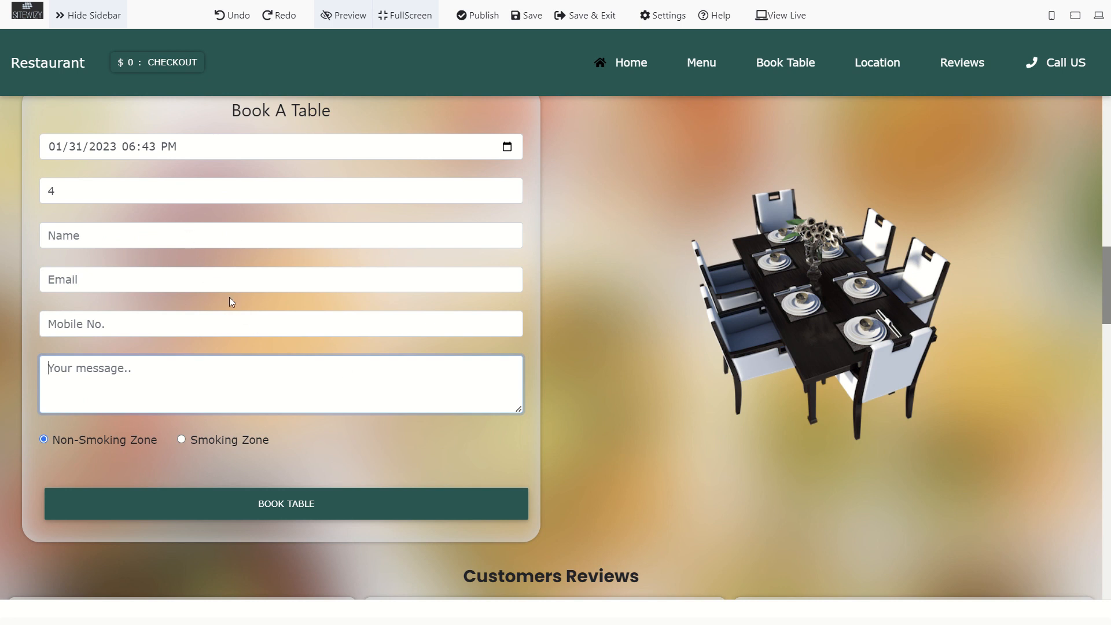
click(183, 440)
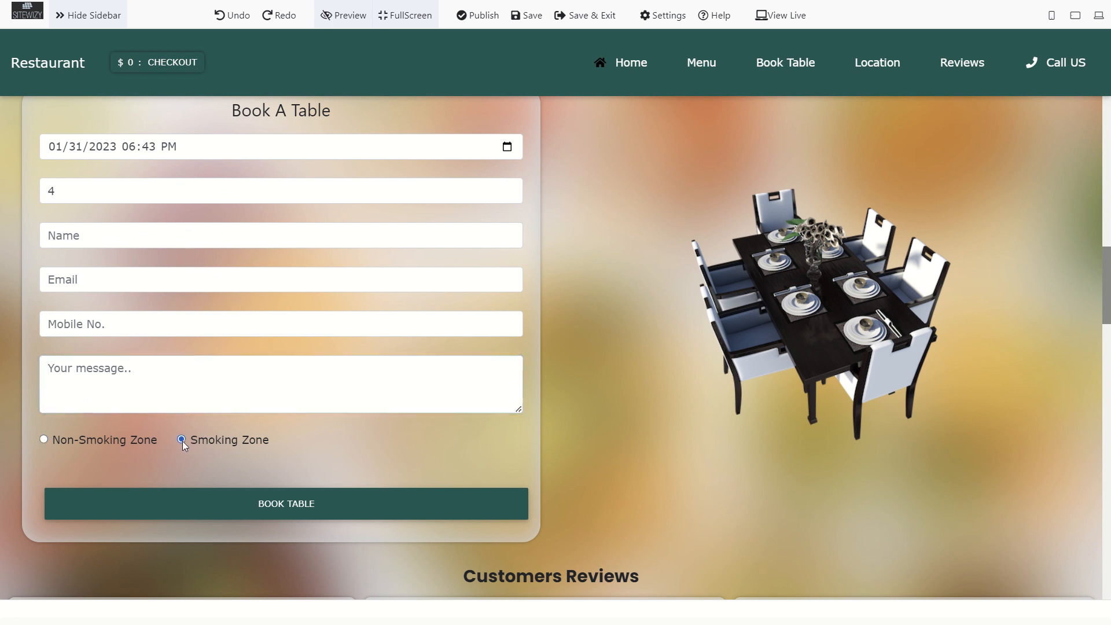
click(56, 440)
Add the Red Pasta dish from the previewed menu to the cart.
scroll(631, 307, up, 4)
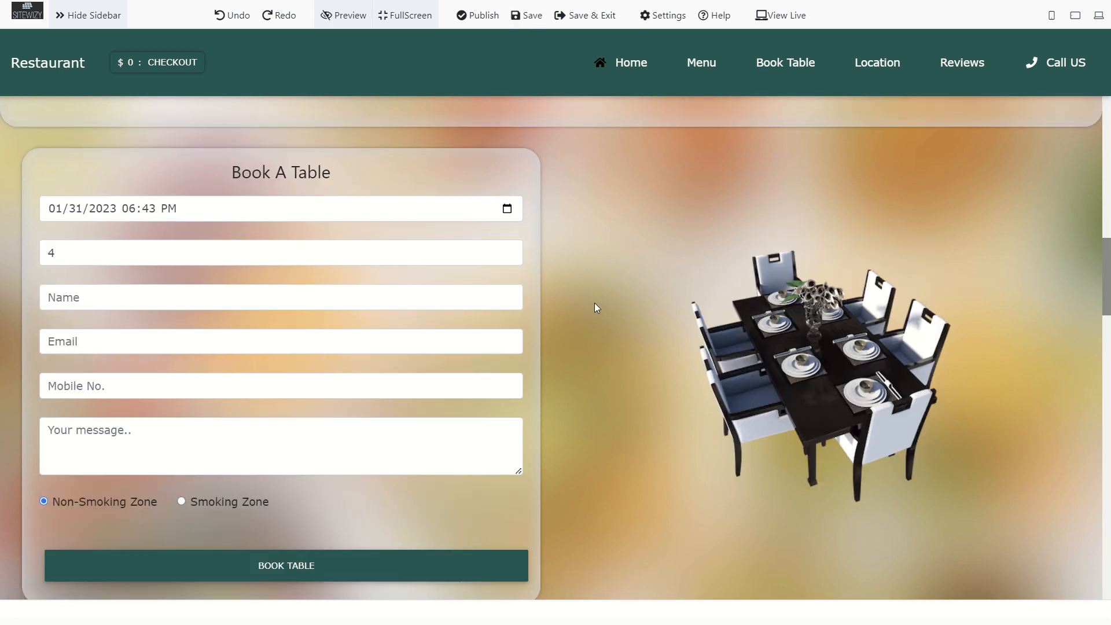
scroll(513, 331, up, 8)
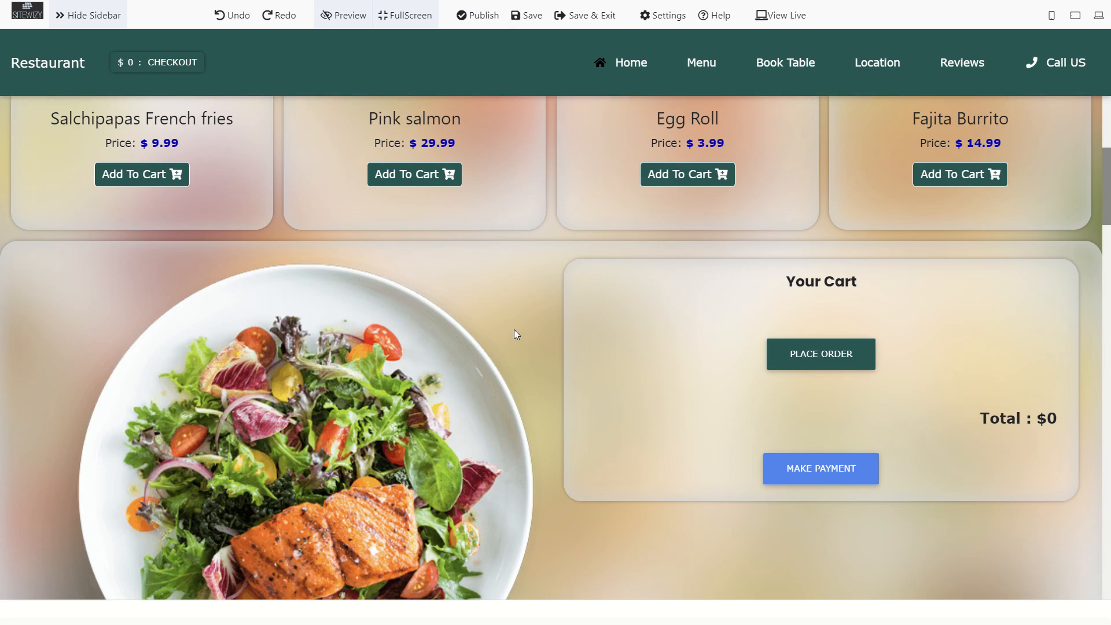
scroll(695, 327, up, 4)
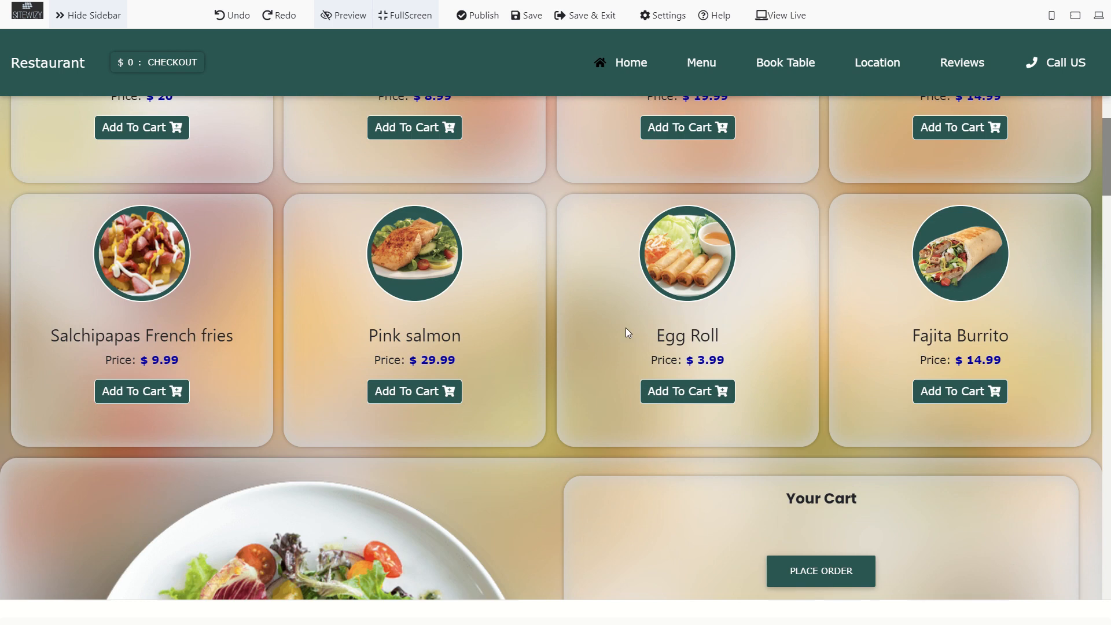
click(422, 129)
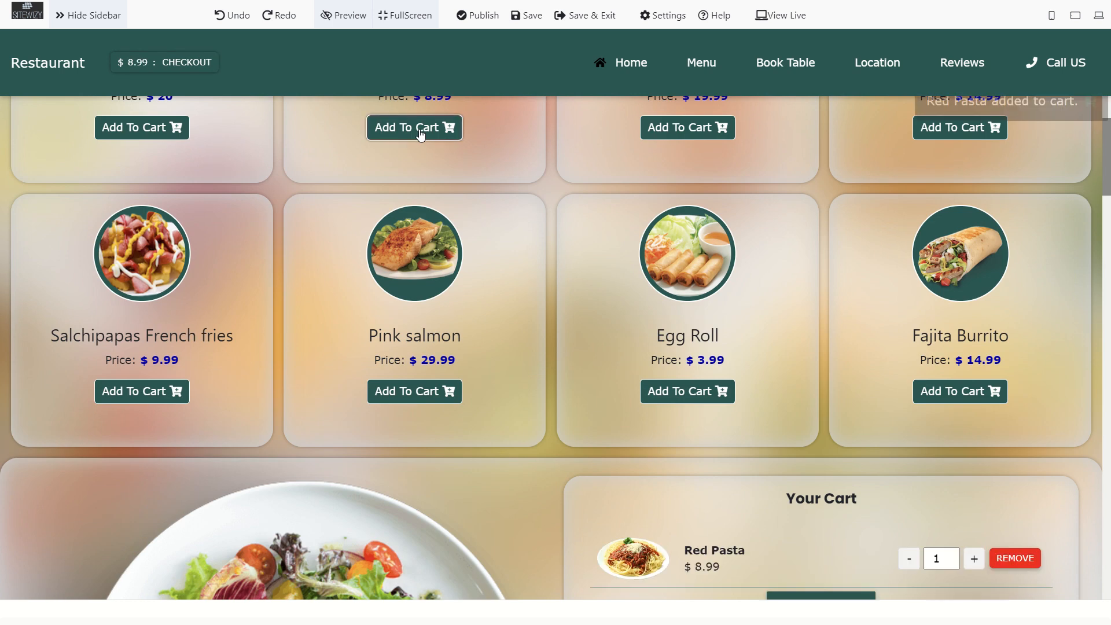
Add the Egg Roll, Pink salmon and Salchipapas French fries dishes from the previewed menu to the cart.
click(657, 391)
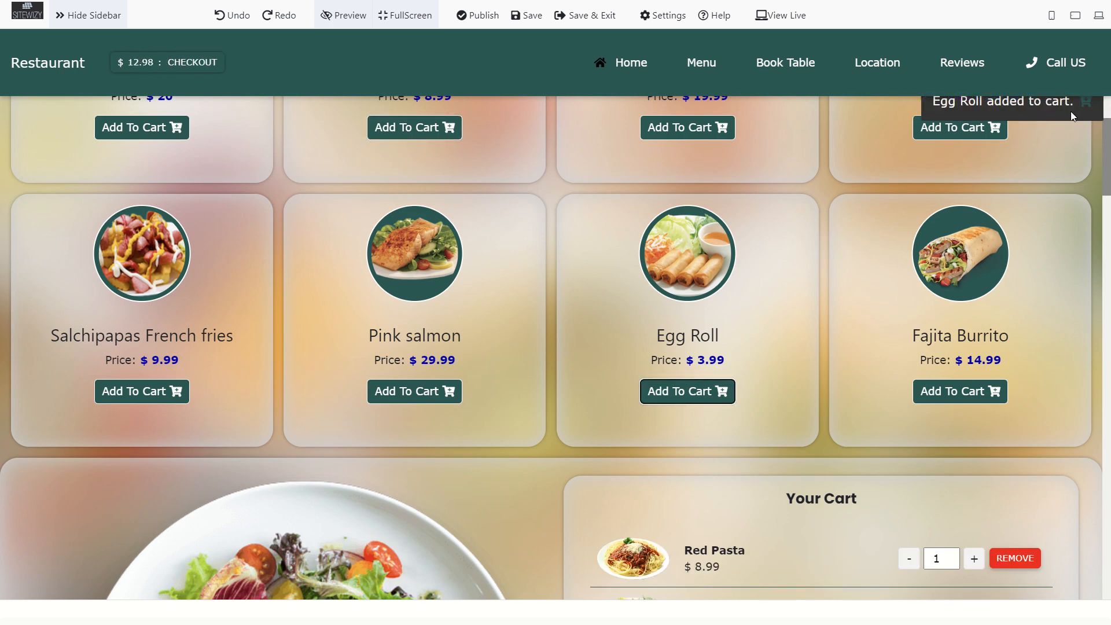
click(396, 398)
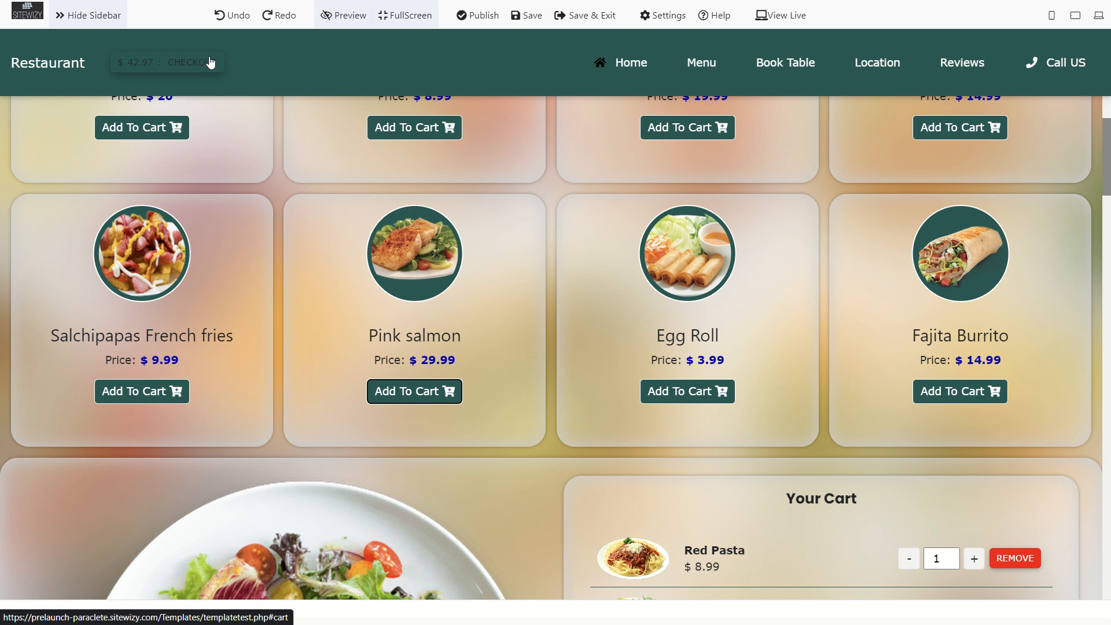
click(139, 398)
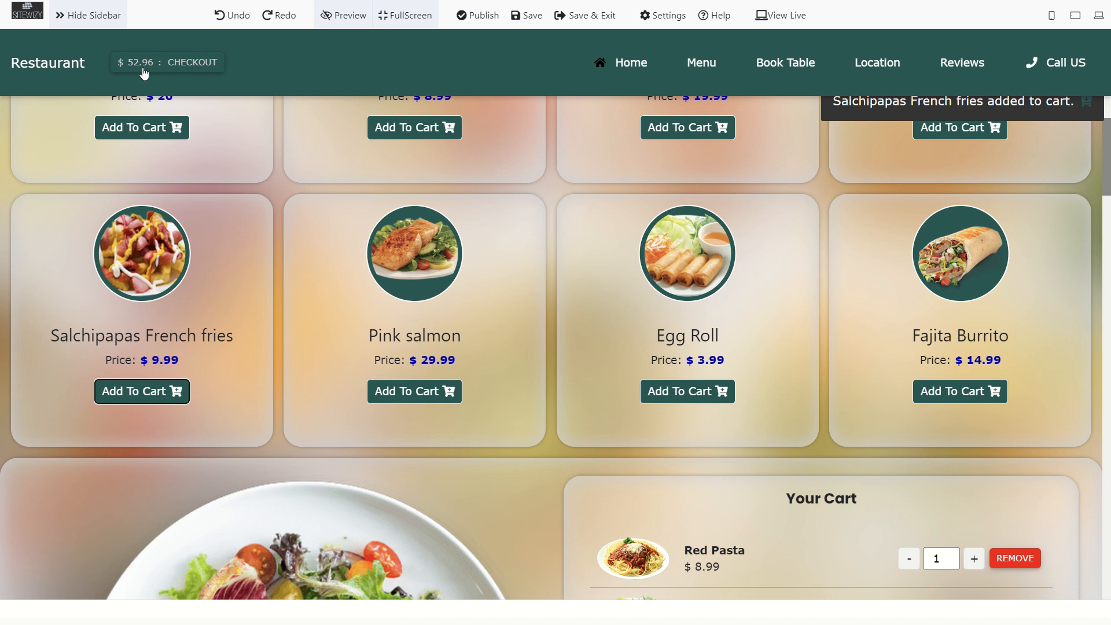
Try to add the Red Pasta dish to the cart a second time and dismiss the alert.
scroll(683, 168, up, 4)
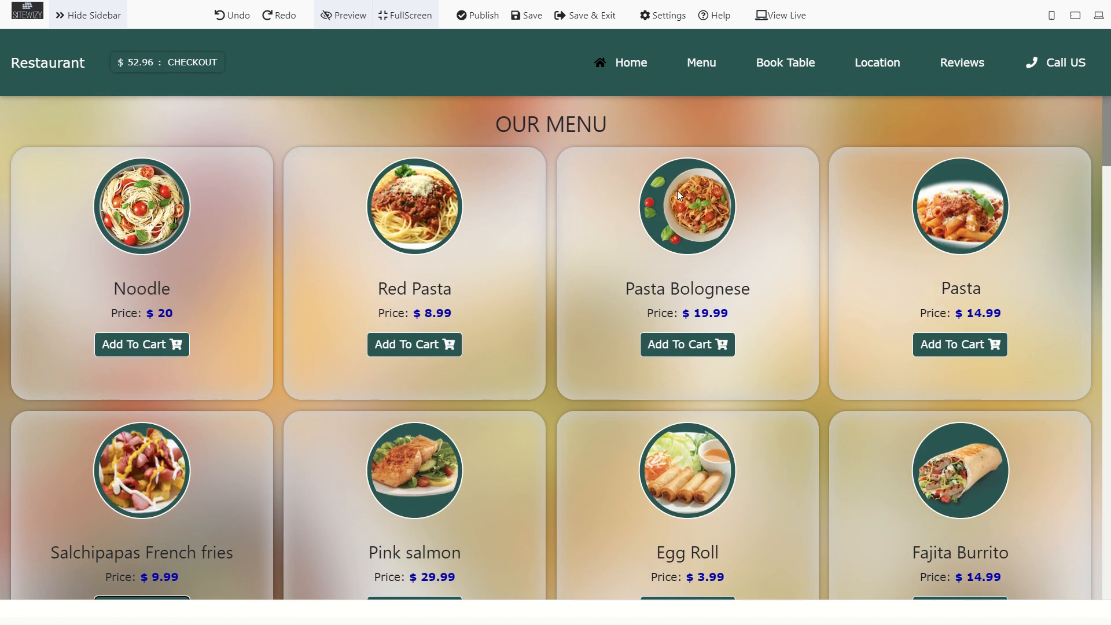
scroll(677, 189, up, 1)
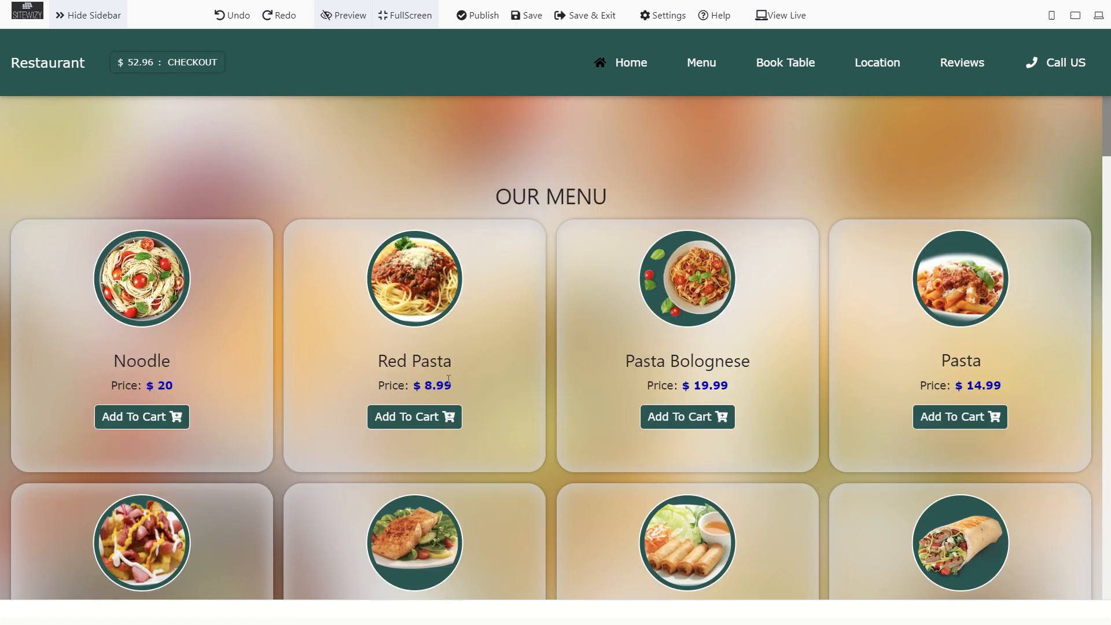
click(424, 421)
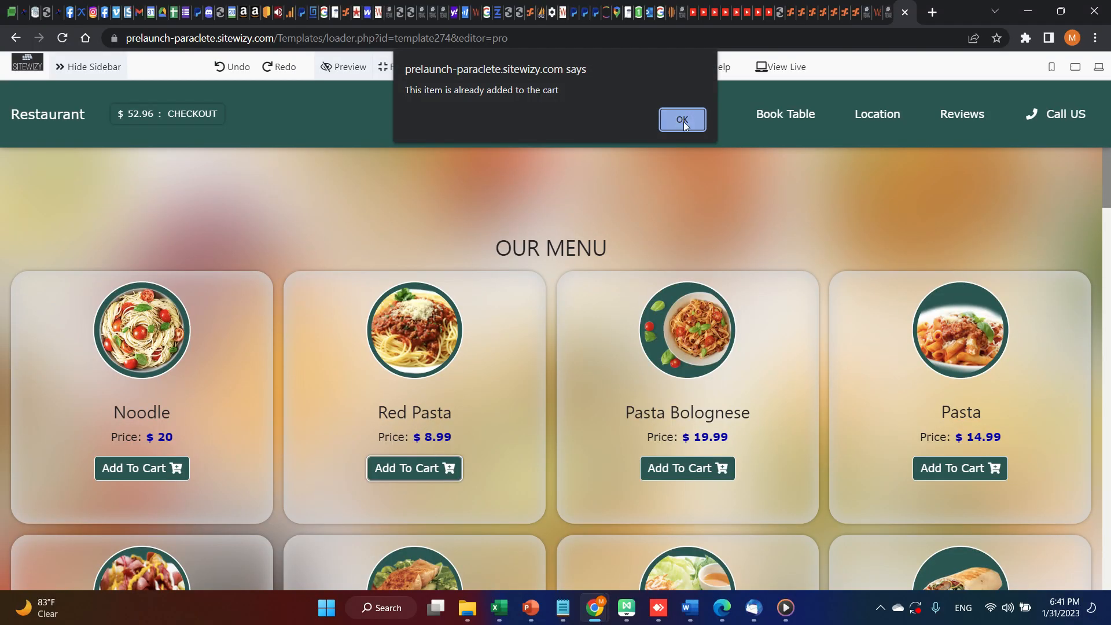
click(682, 119)
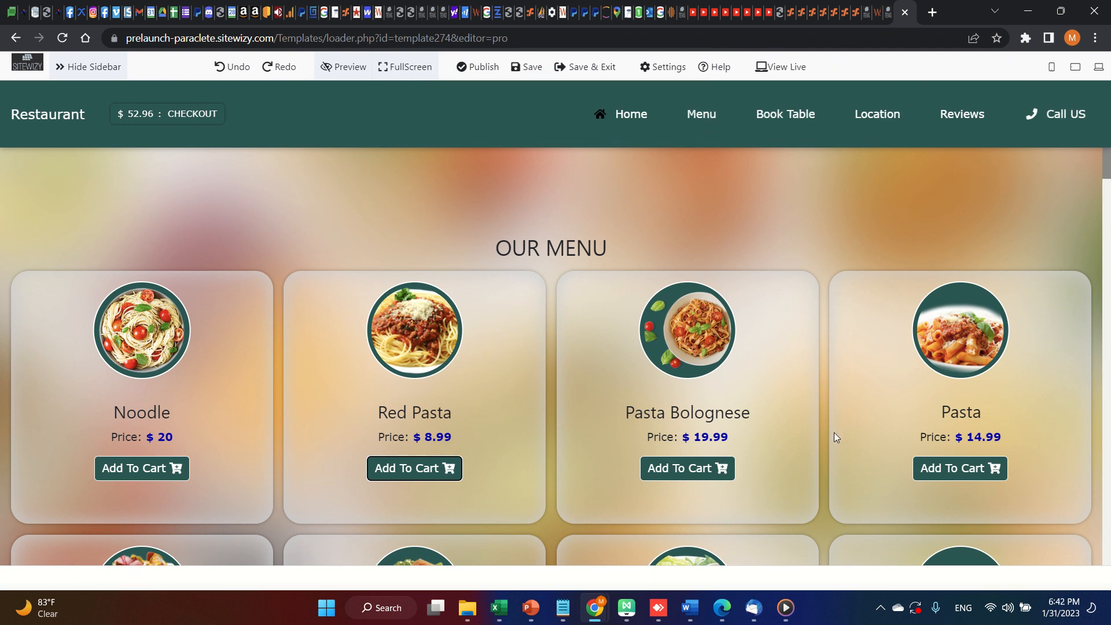
Return the editor to full screen with the sidebar shown, and review the dishes in the previewed cart.
click(401, 68)
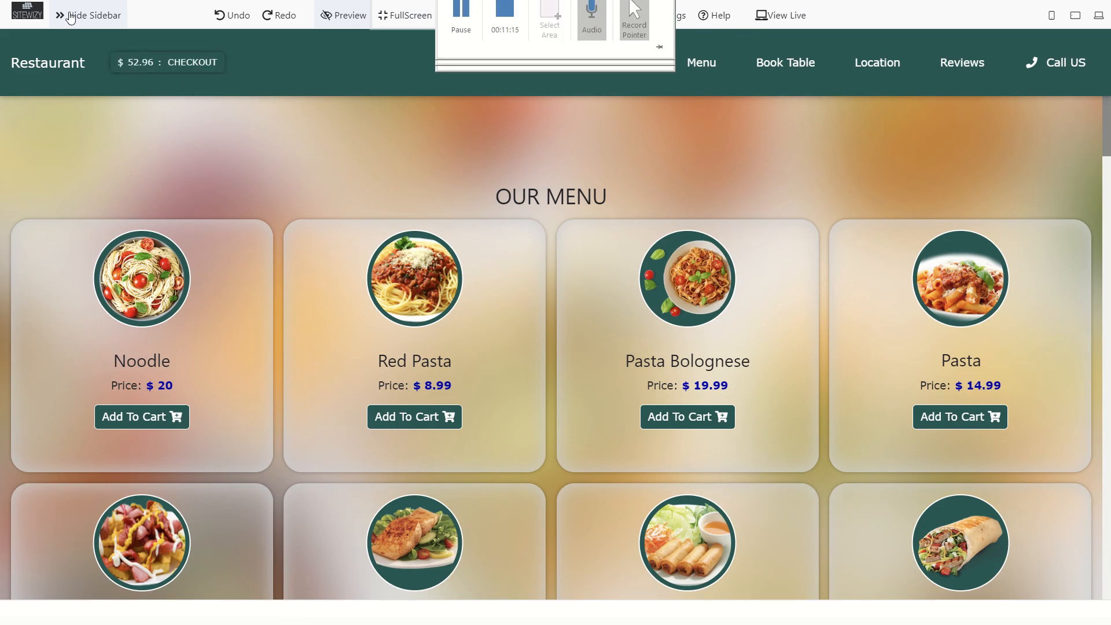
click(103, 21)
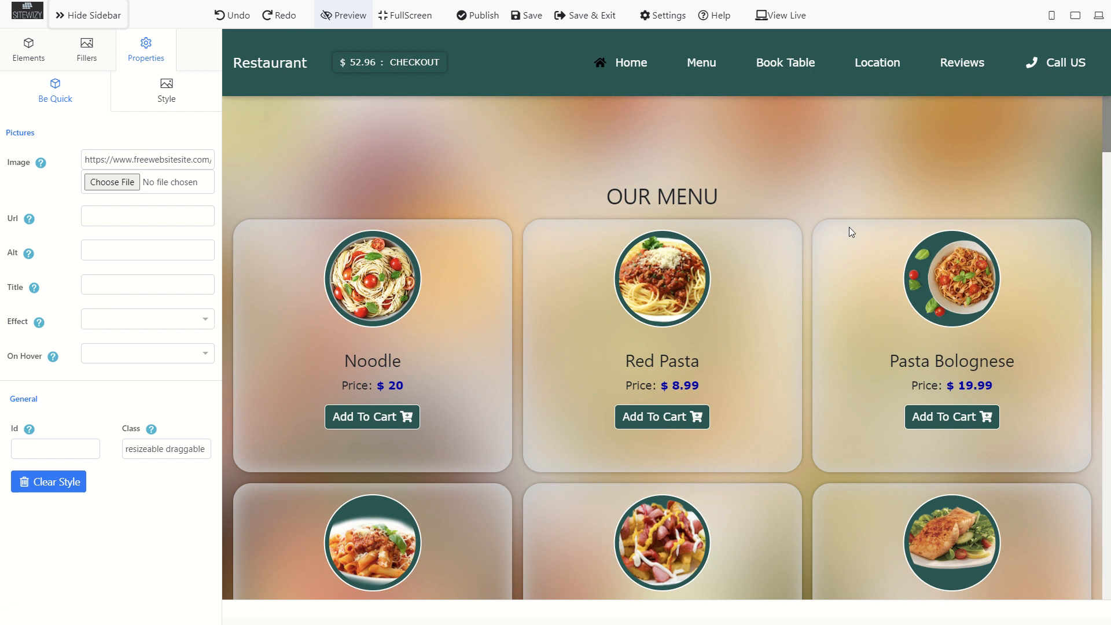
scroll(996, 192, down, 5)
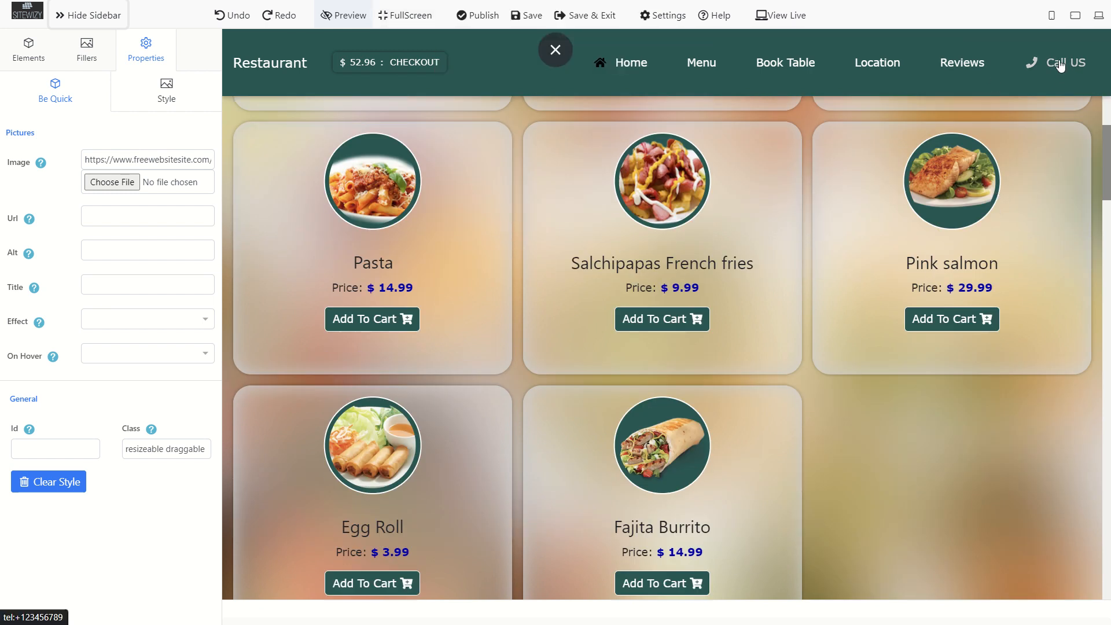
scroll(868, 325, down, 10)
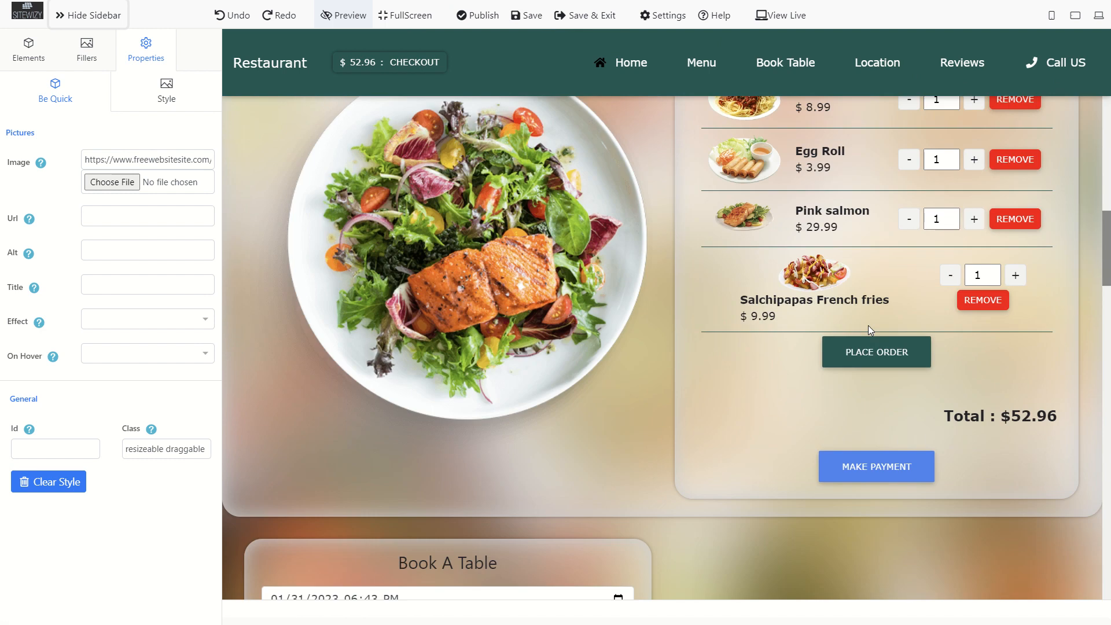
scroll(868, 325, up, 5)
scroll(868, 326, up, 8)
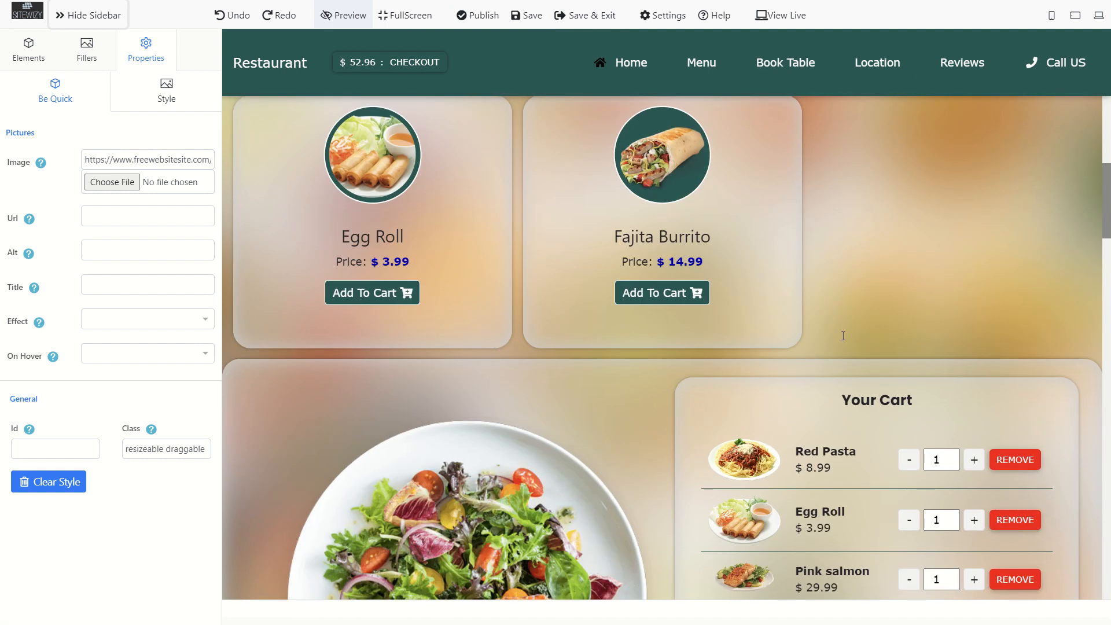
scroll(851, 335, down, 2)
scroll(845, 344, down, 2)
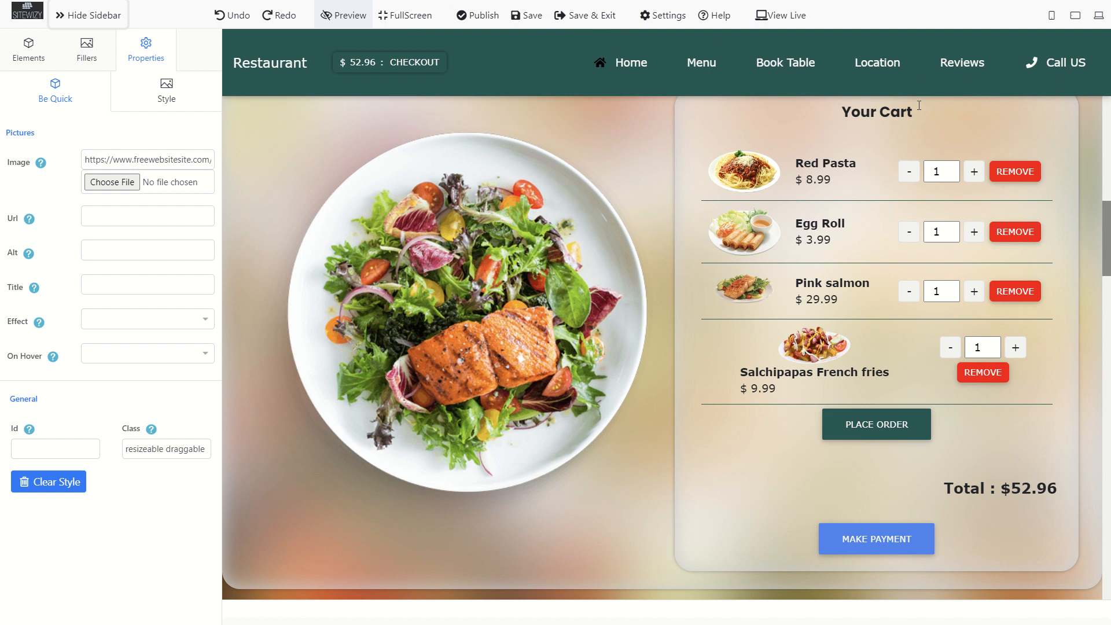
Set the cart quantities to 2 for Red Pasta, Egg Roll and Pink salmon, and 3 for Salchipapas French fries.
click(977, 180)
click(974, 232)
click(974, 291)
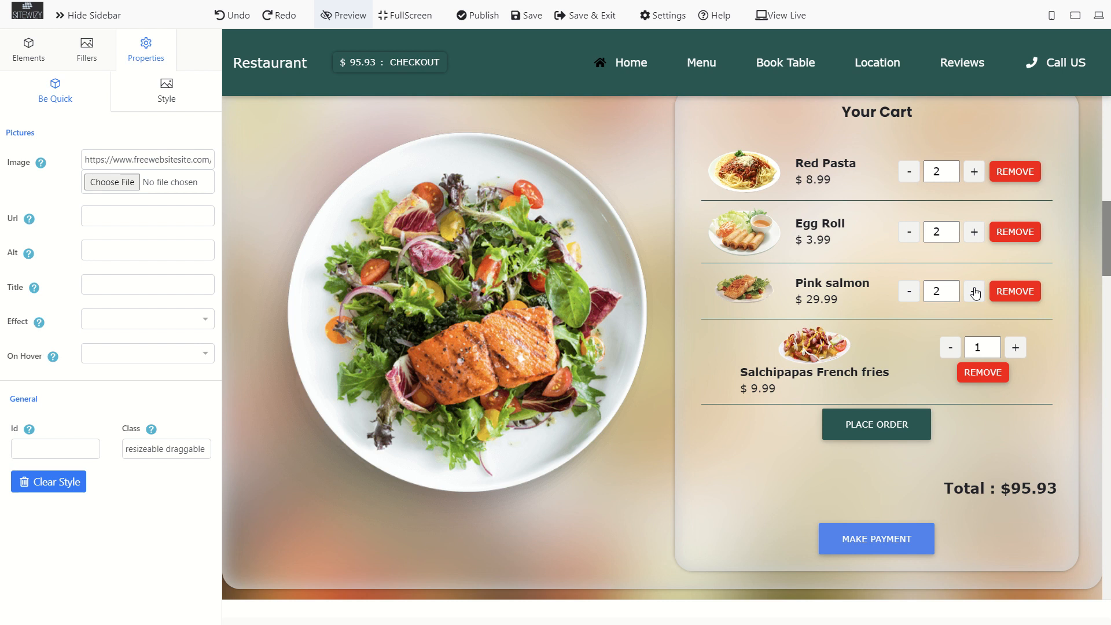
click(974, 291)
click(1016, 348)
click(1015, 347)
click(907, 294)
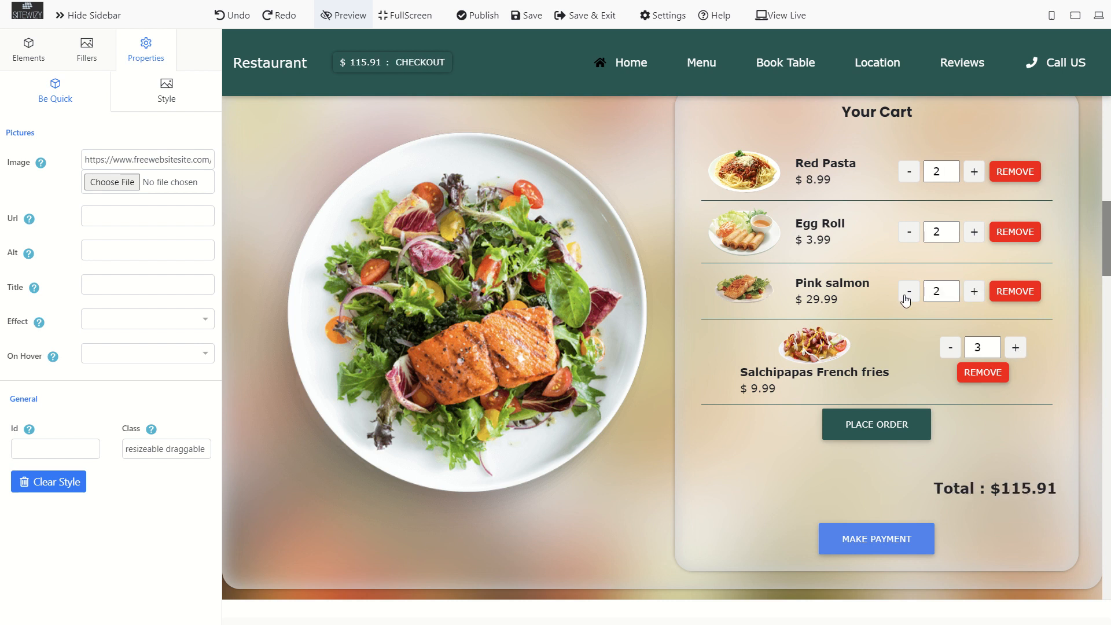
Replace Salchipapas French fries in the cart with Fajita Burrito at a quantity of 3.
click(985, 373)
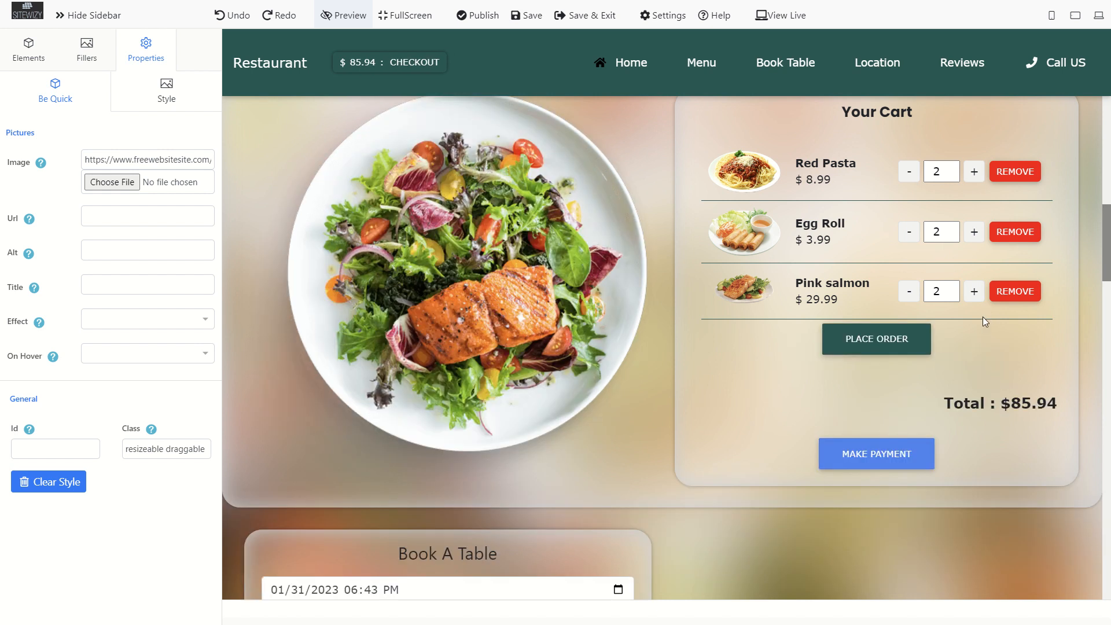
scroll(942, 314, up, 6)
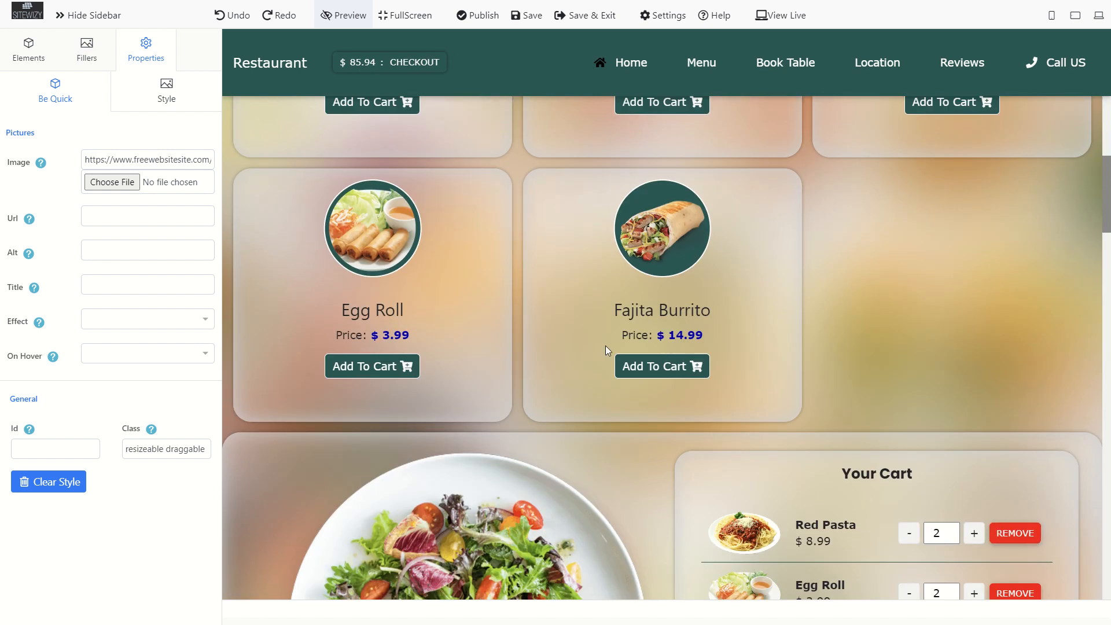
click(659, 366)
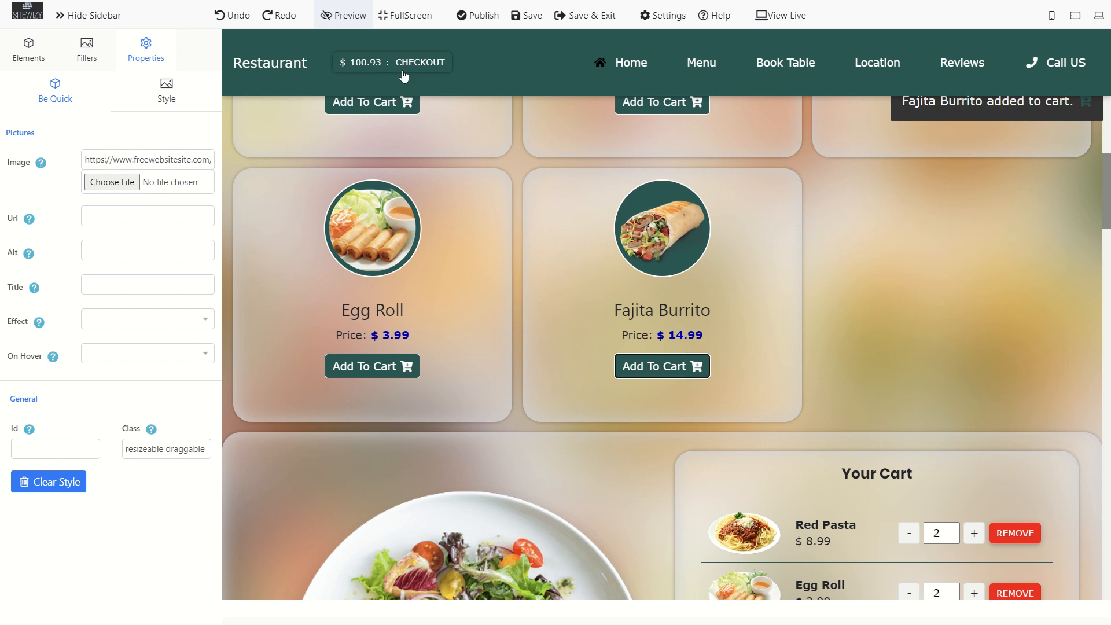
scroll(757, 300, down, 5)
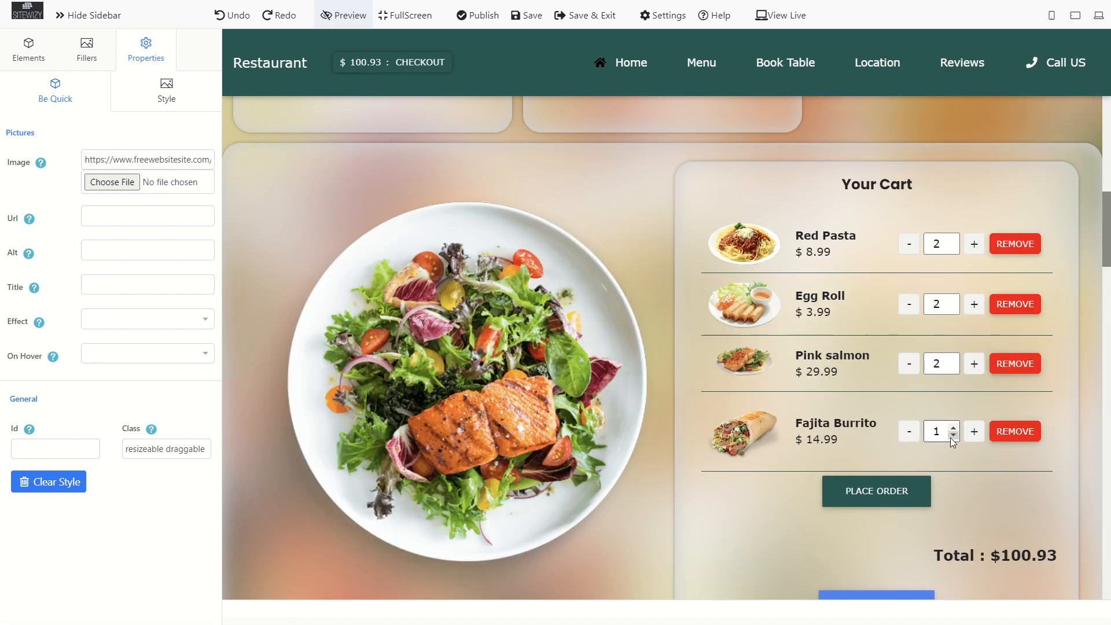
click(973, 431)
click(974, 431)
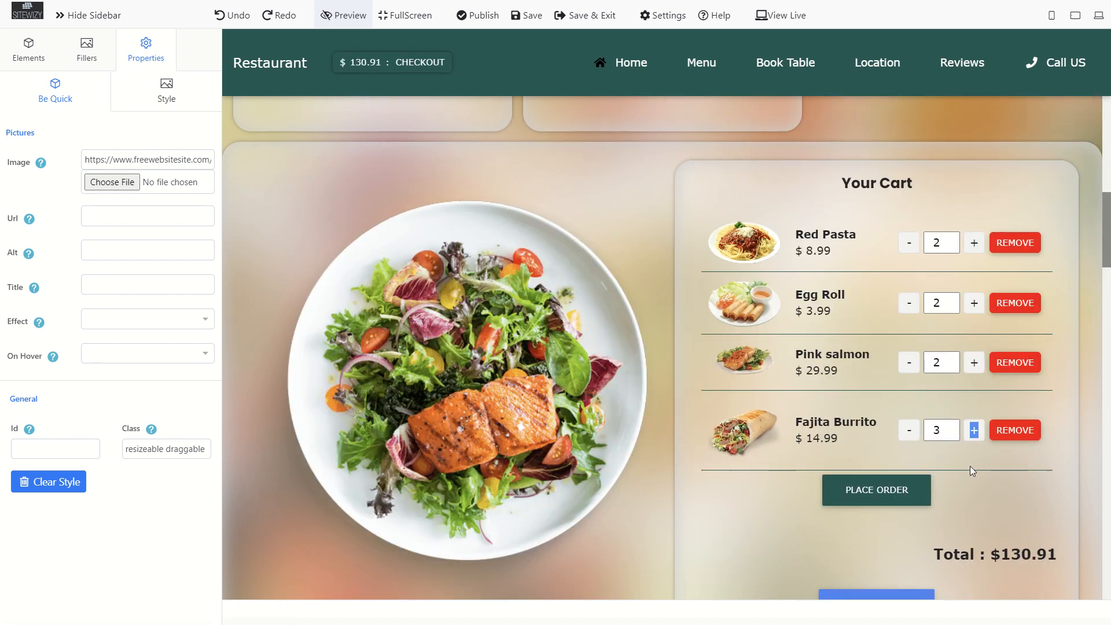
Place the cart order for pickup at shop on 01/13/2023 at 08:42 PM and proceed to the contact details form.
scroll(970, 467, down, 2)
click(897, 356)
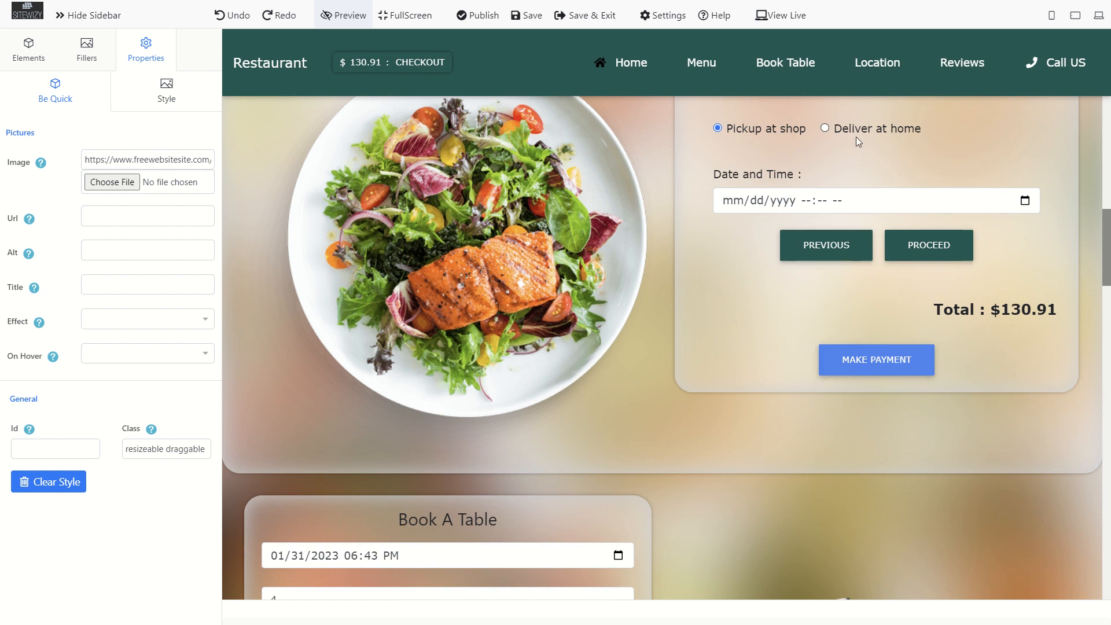
click(1025, 200)
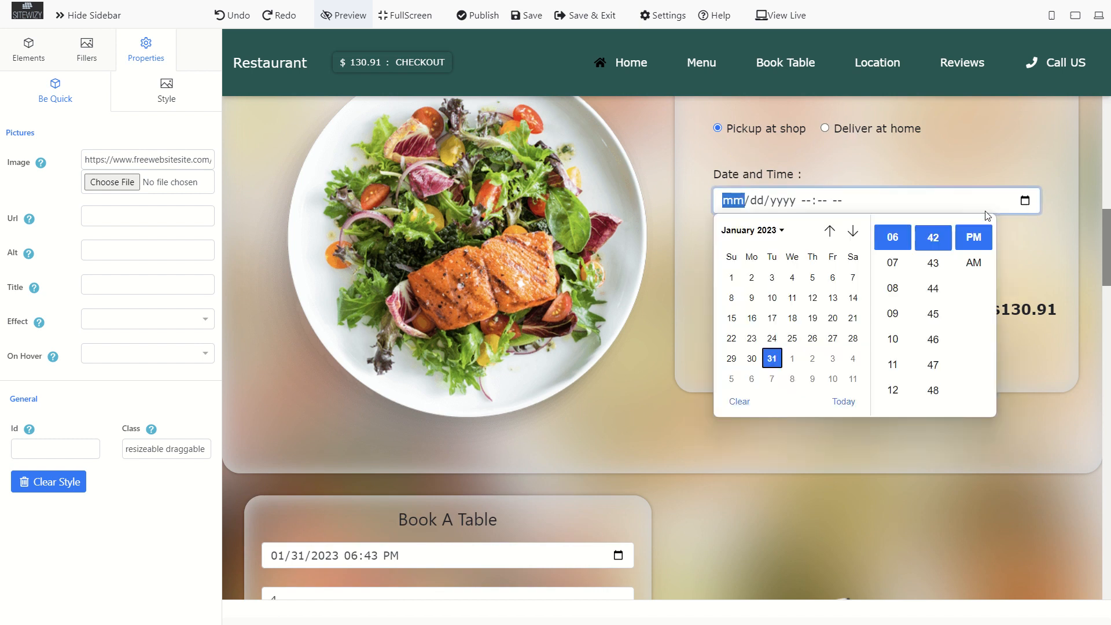
click(832, 297)
click(892, 285)
click(932, 170)
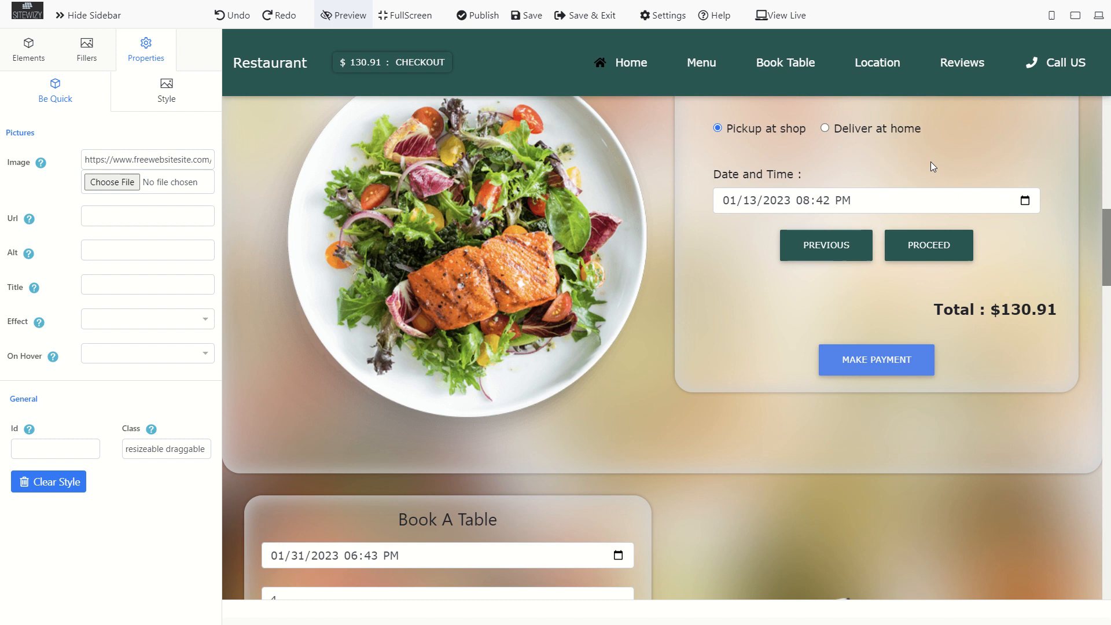
click(928, 245)
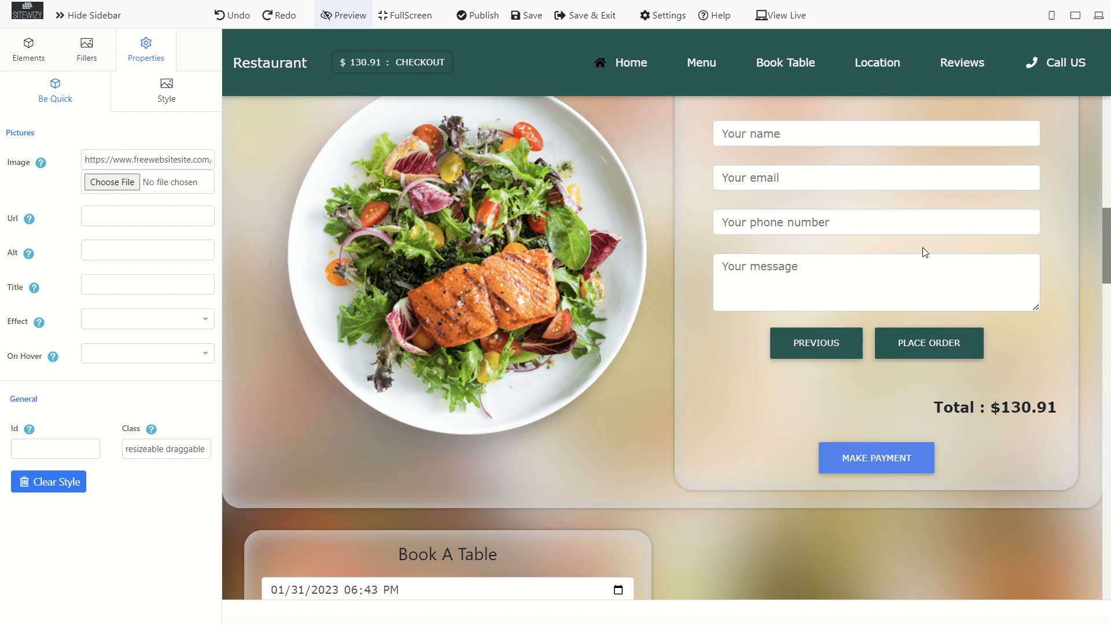
Examine the order's contact fields, the previewed menu above the cart, and the order total.
scroll(846, 218, up, 2)
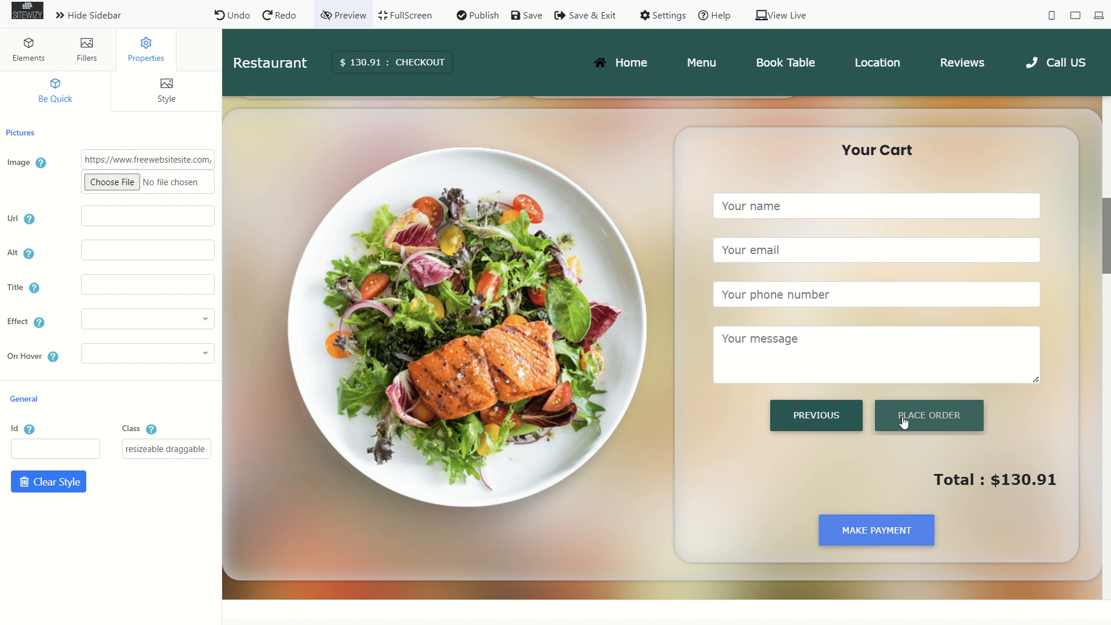
scroll(903, 405, up, 5)
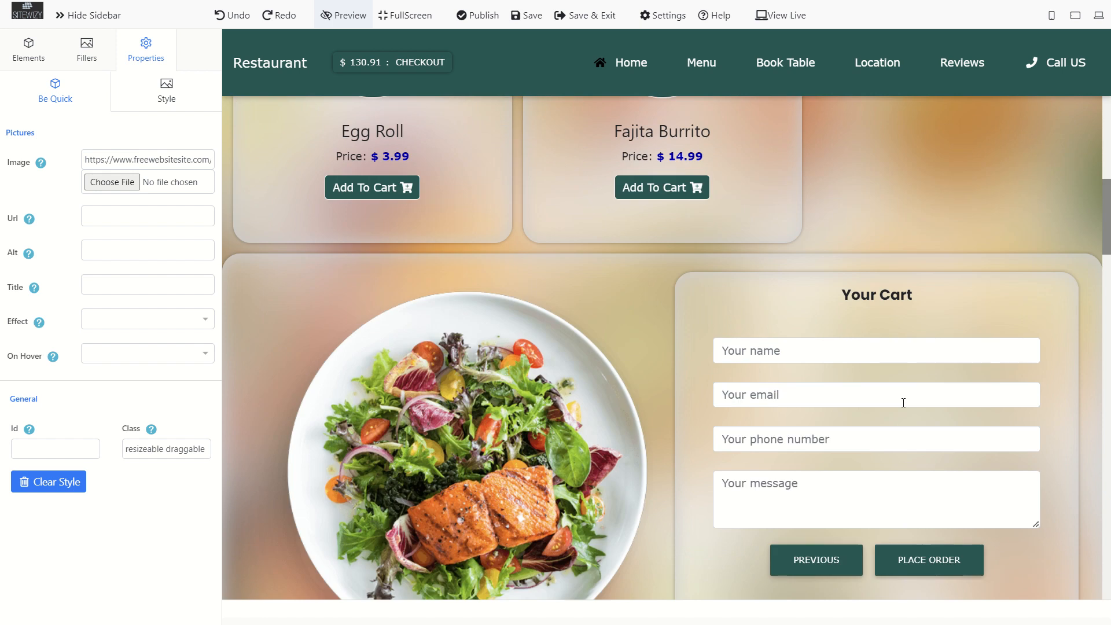
scroll(902, 405, down, 5)
scroll(903, 408, up, 7)
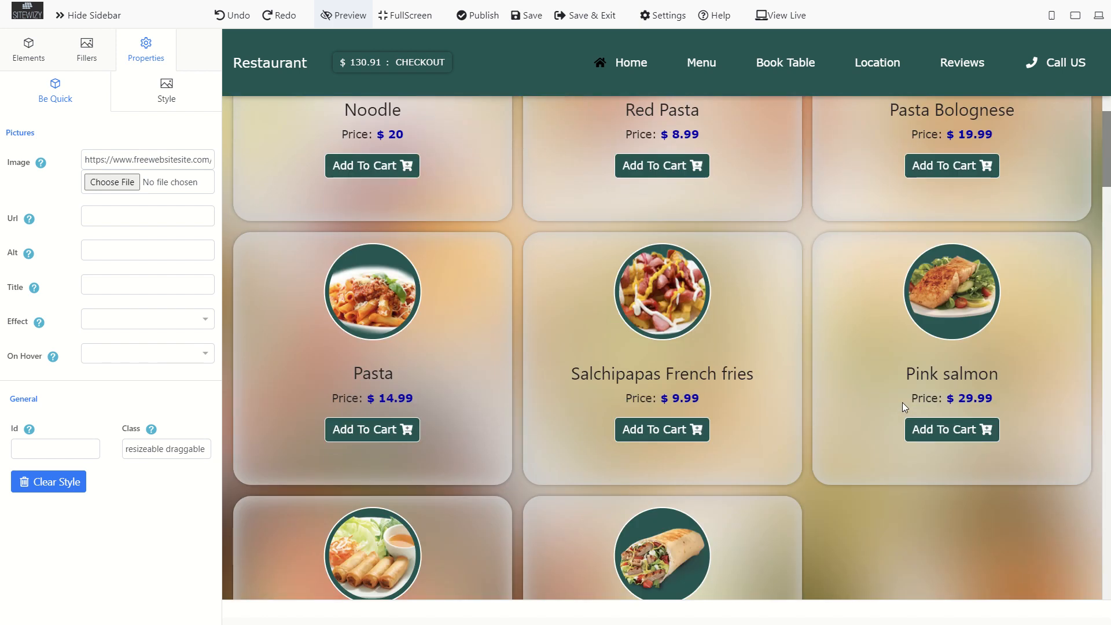
scroll(903, 408, down, 6)
scroll(904, 408, down, 1)
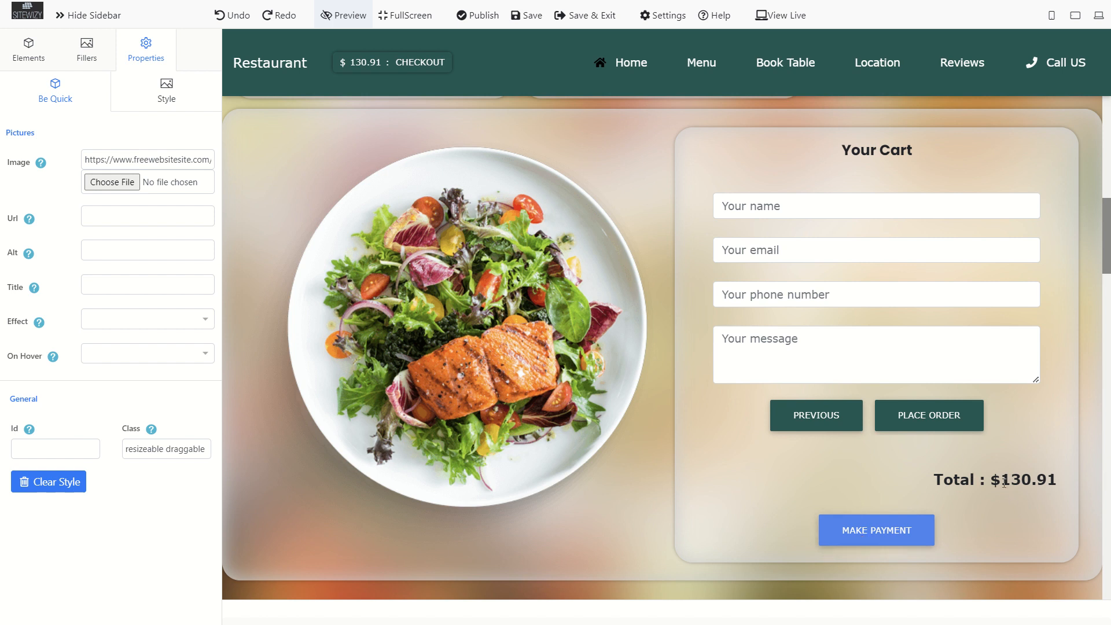
drag(1000, 481, 1058, 481)
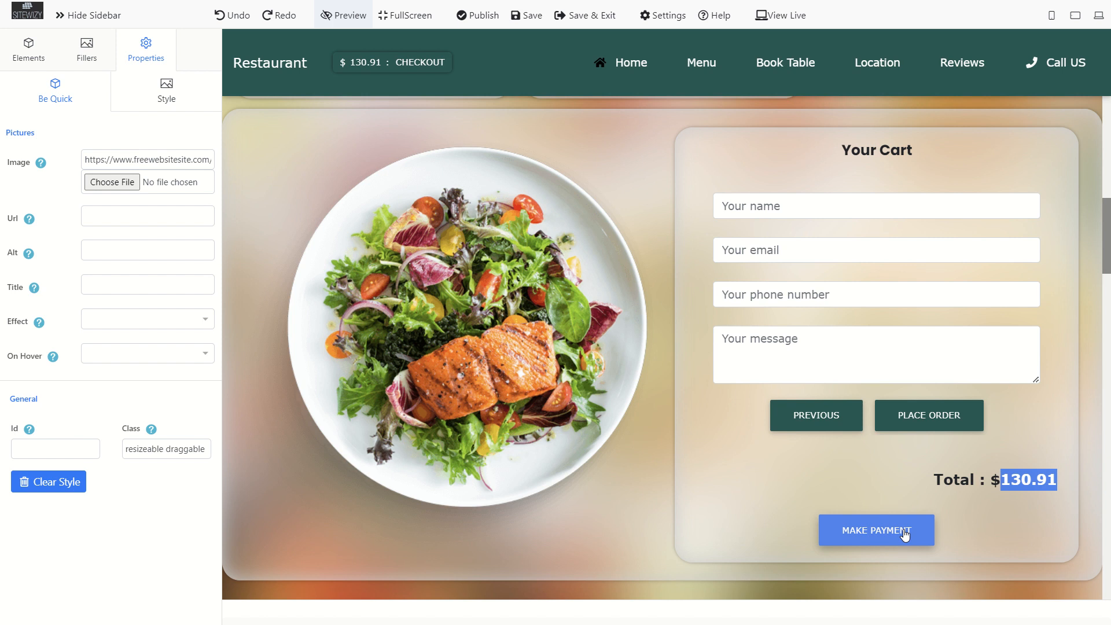
click(945, 528)
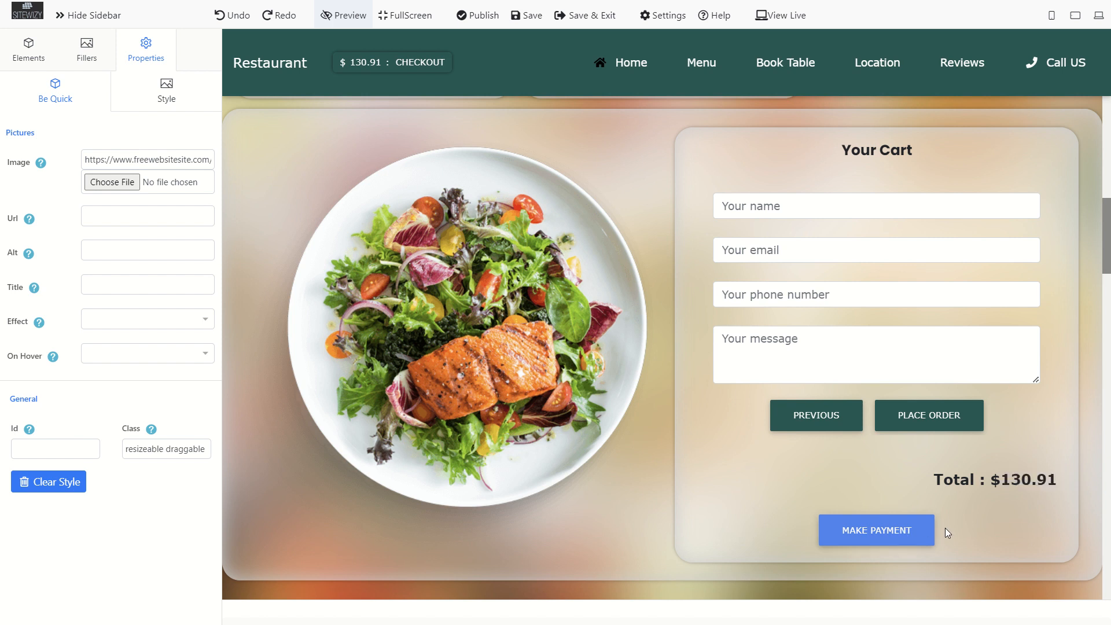
Try the cart's Make Payment link, accept the alert, and go back to the cart section in the preview.
click(918, 535)
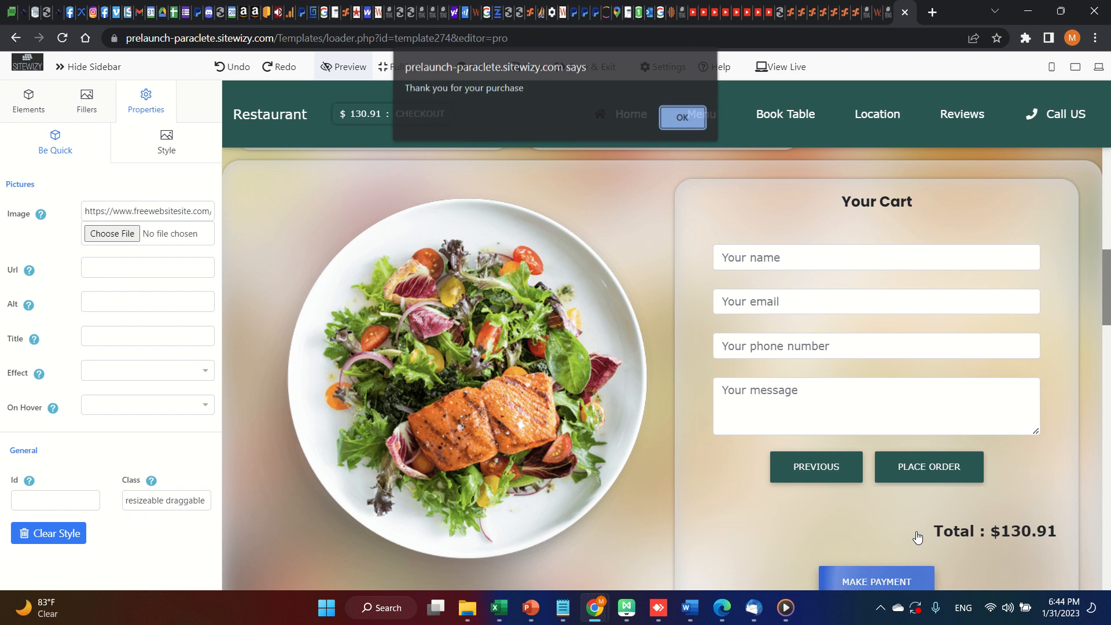
click(675, 121)
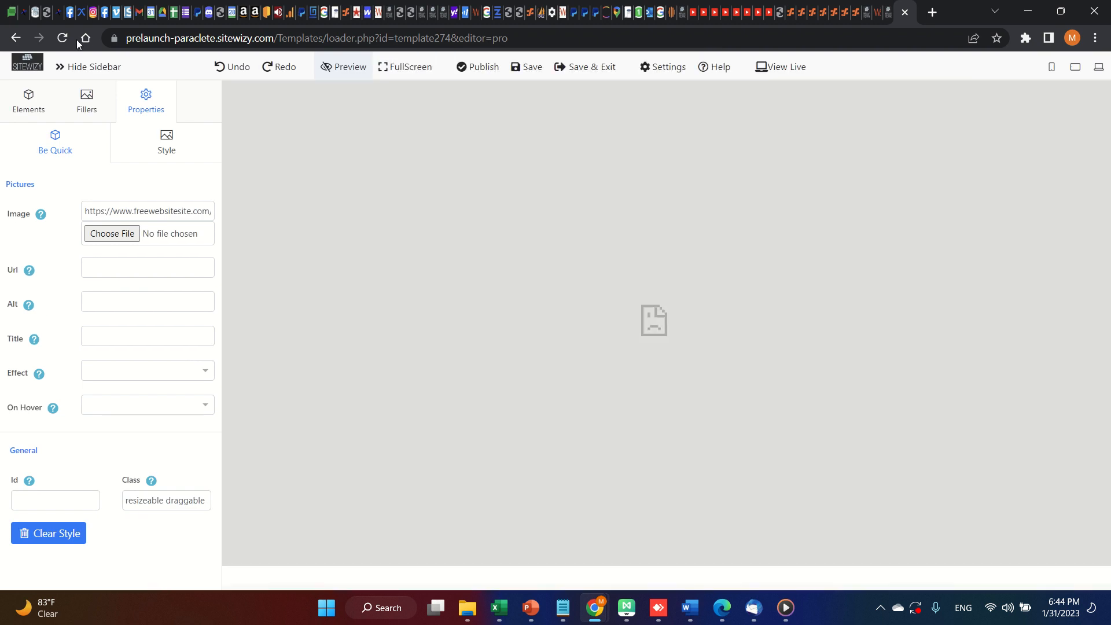
click(16, 37)
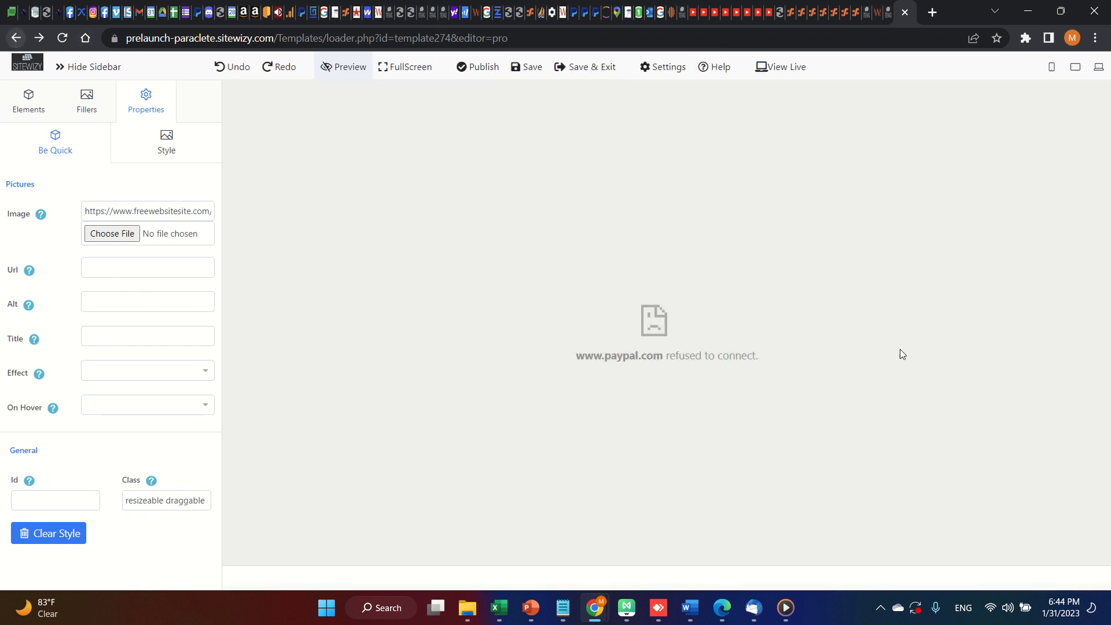
scroll(890, 472, down, 15)
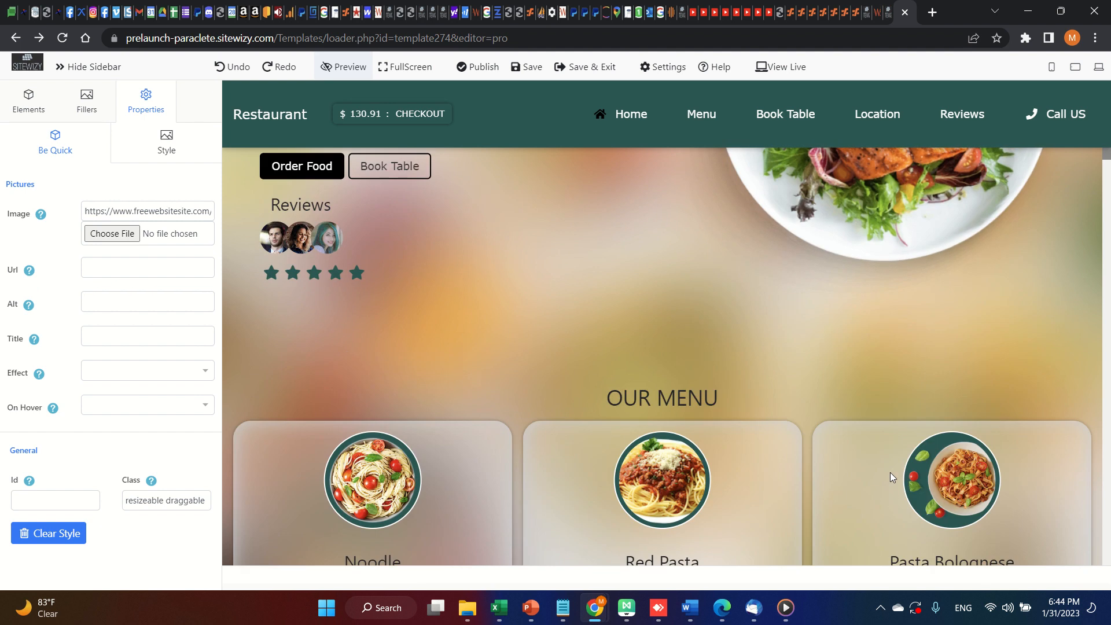
scroll(890, 472, down, 5)
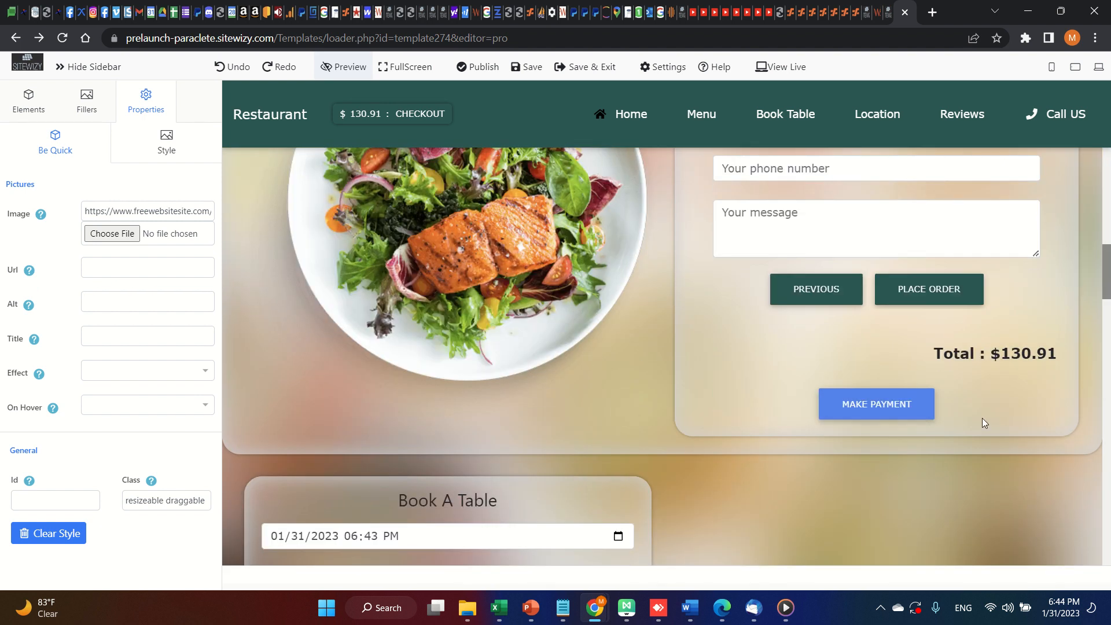
Select the cart's Make Payment button in the editor, accepting the purchase alert, and turn its Disabled option on.
click(346, 67)
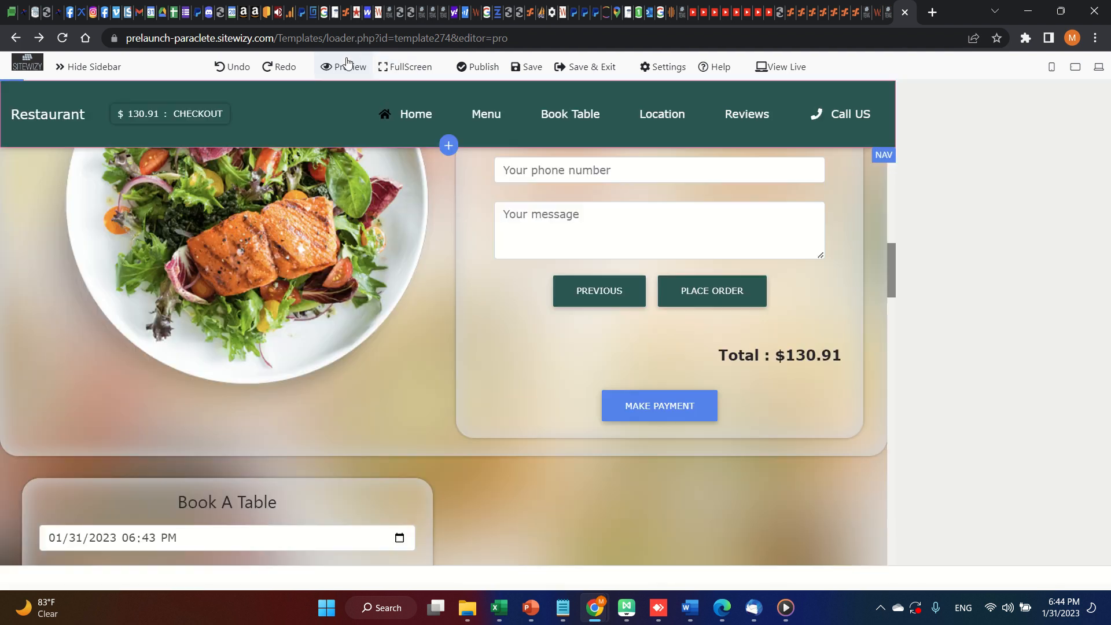
click(122, 69)
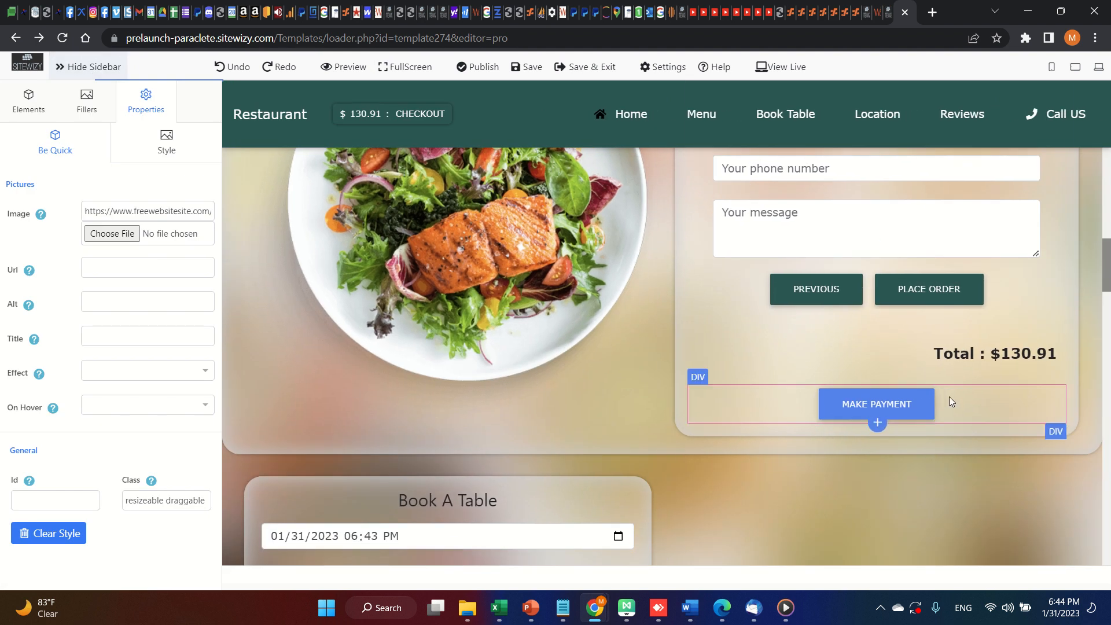
click(949, 398)
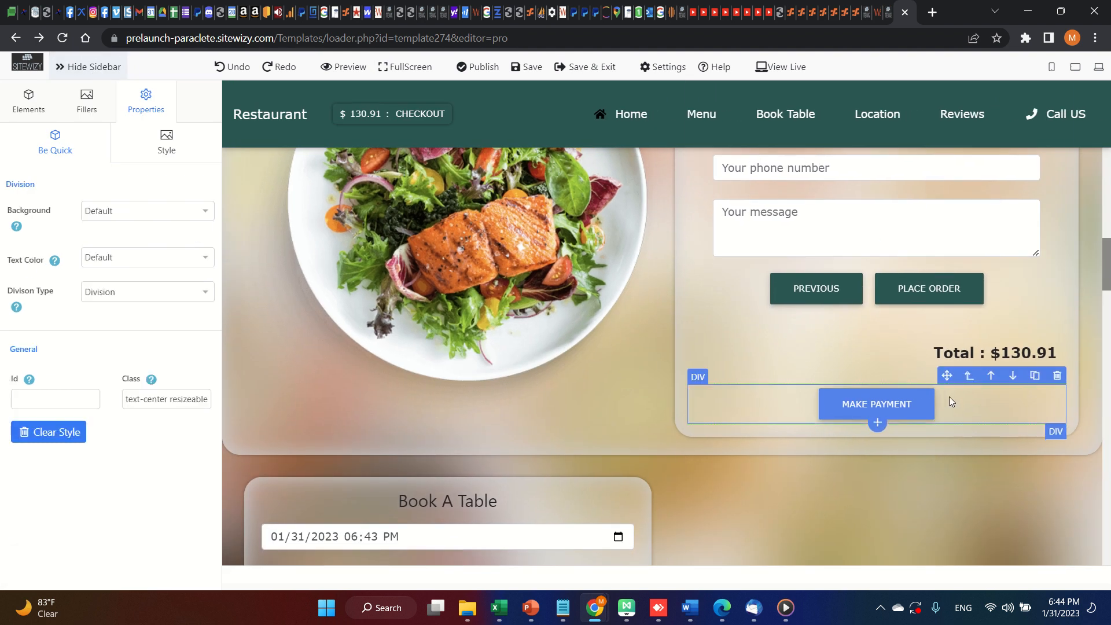
click(909, 407)
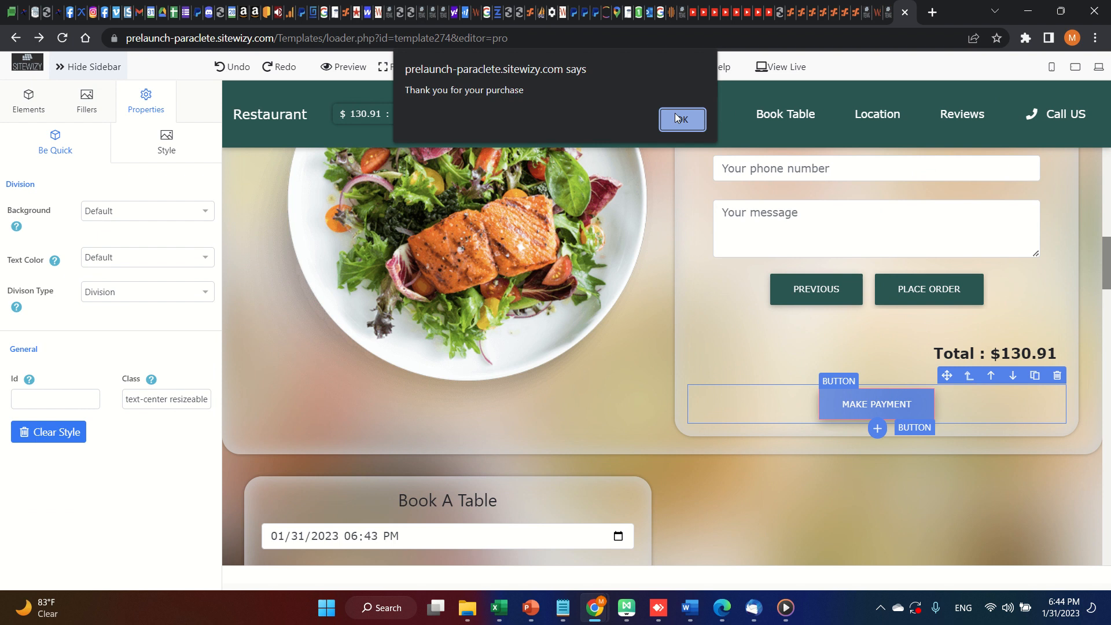
click(679, 119)
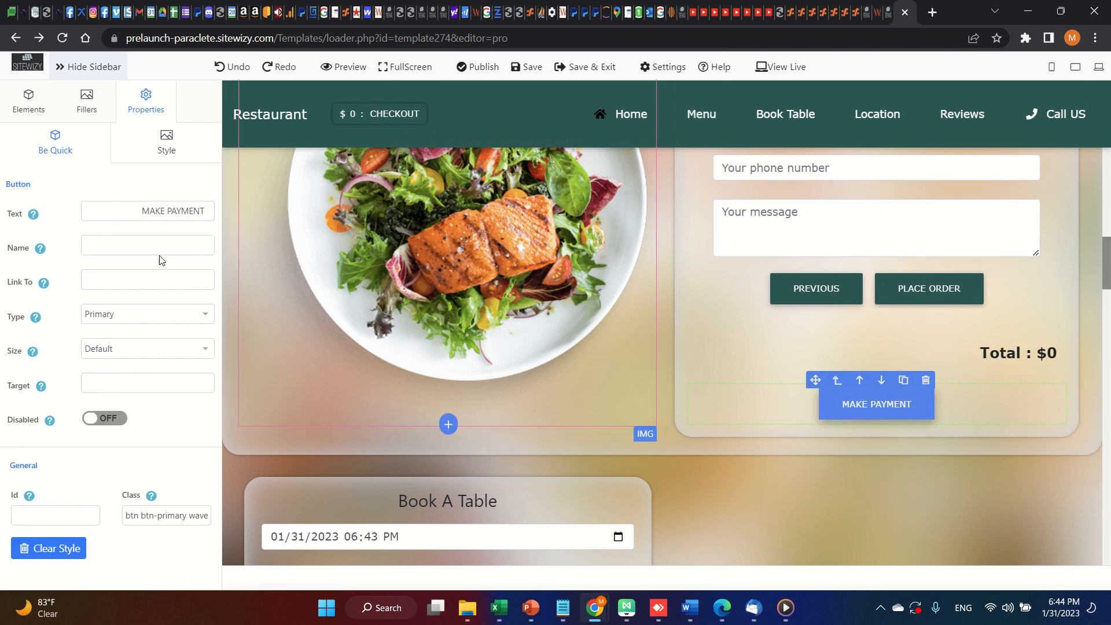
click(104, 419)
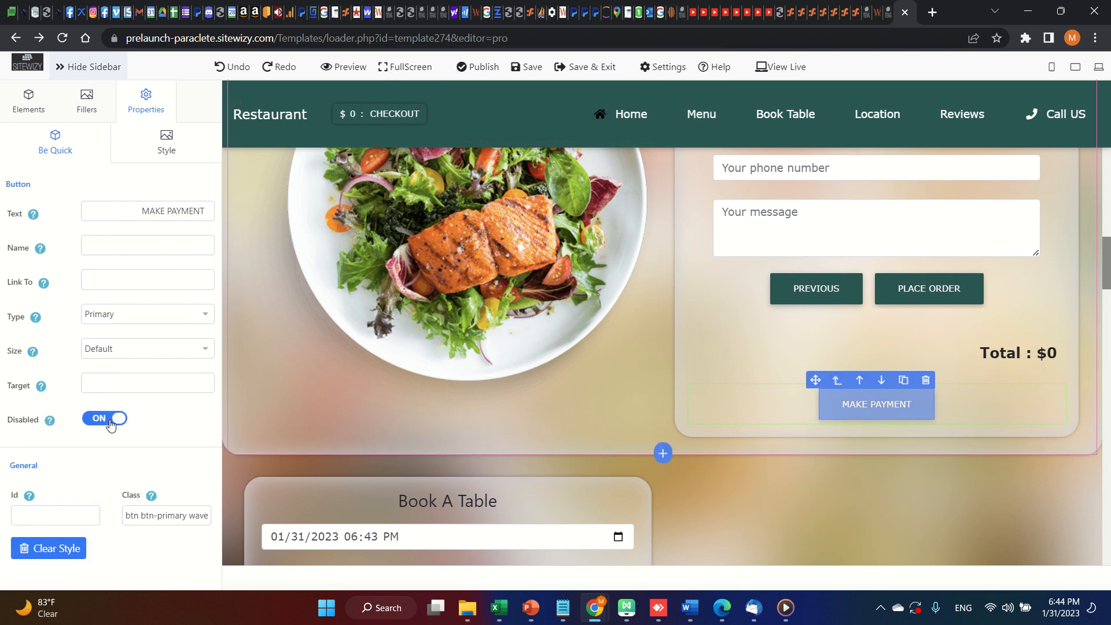
Change the disabled payment button's label to MAKE PAYMENT AT SHOP and save the page.
click(904, 404)
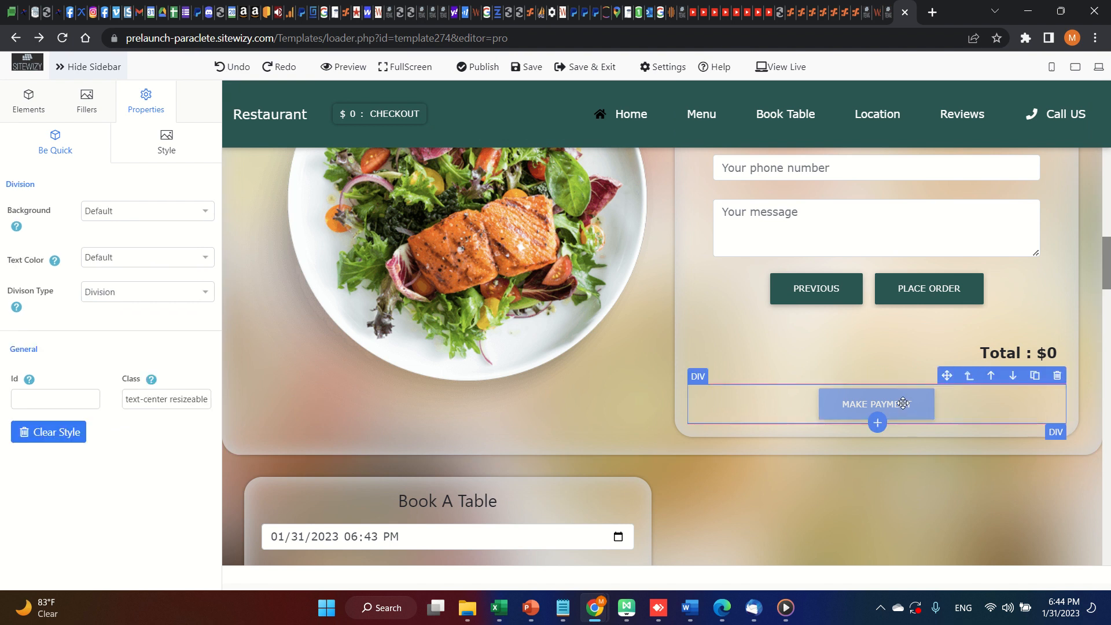
click(904, 403)
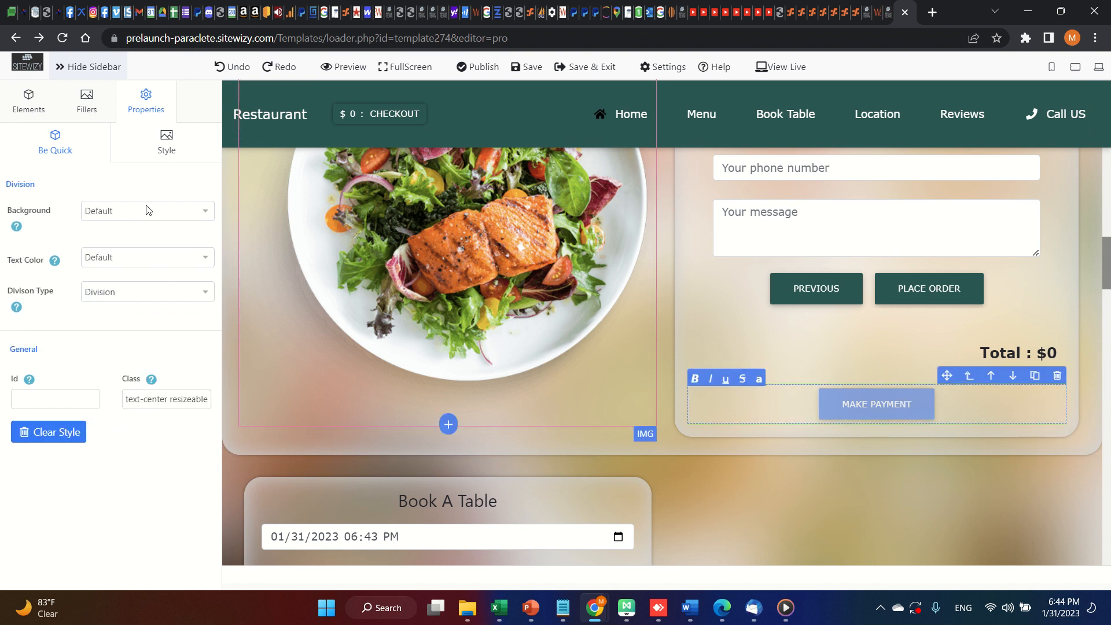
click(952, 400)
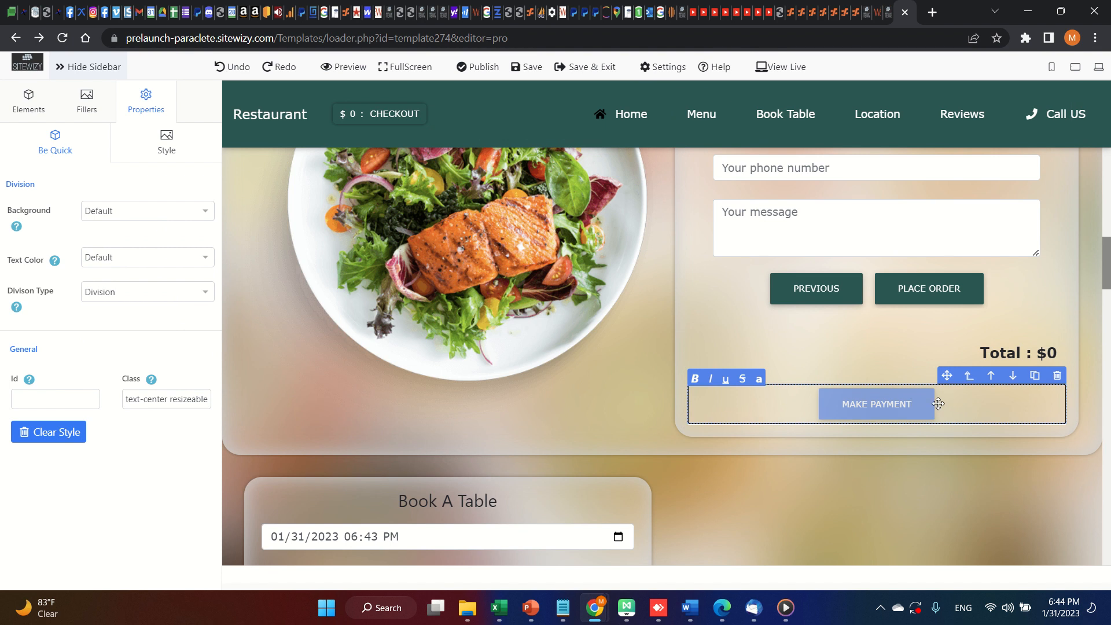
text(AT SHOP)
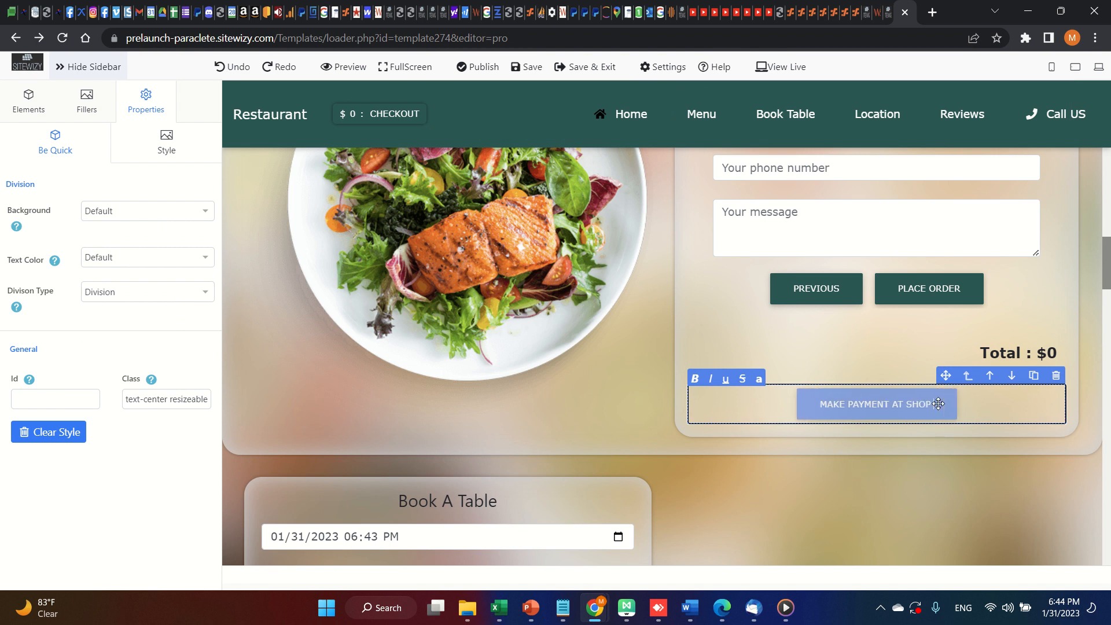
click(529, 68)
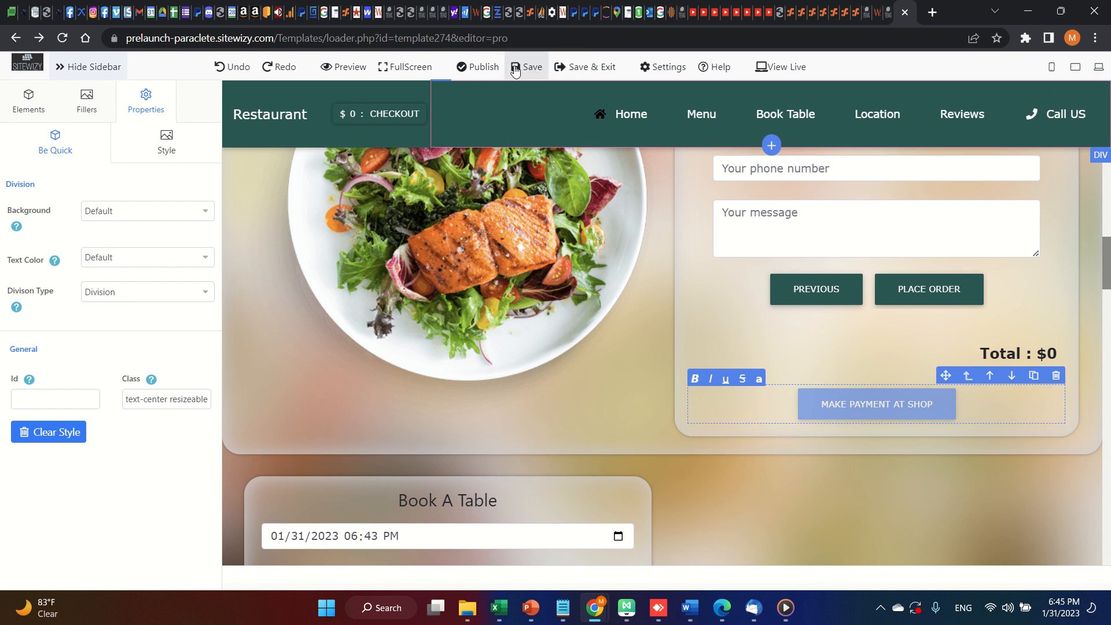
Try to undo the recent edits to the payment button.
click(226, 62)
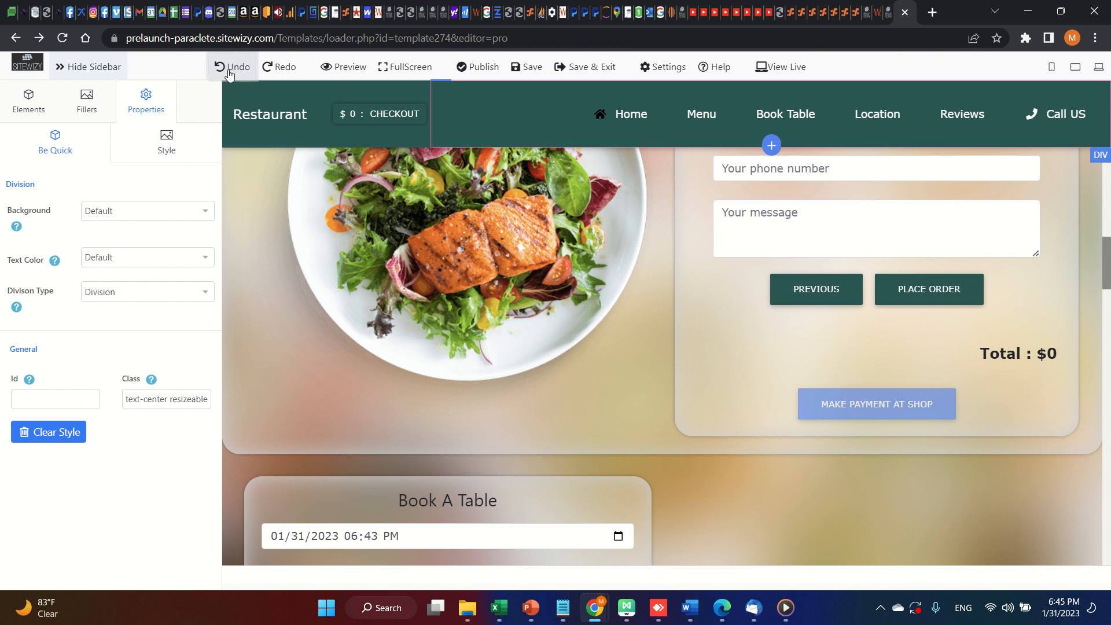
click(228, 65)
click(228, 69)
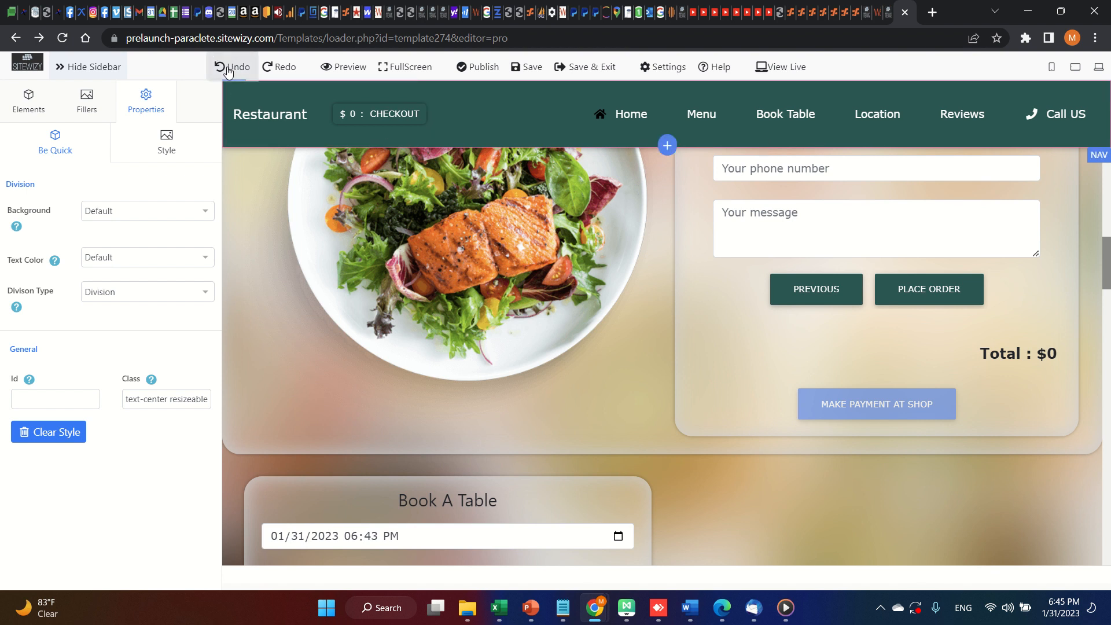
click(229, 73)
click(245, 70)
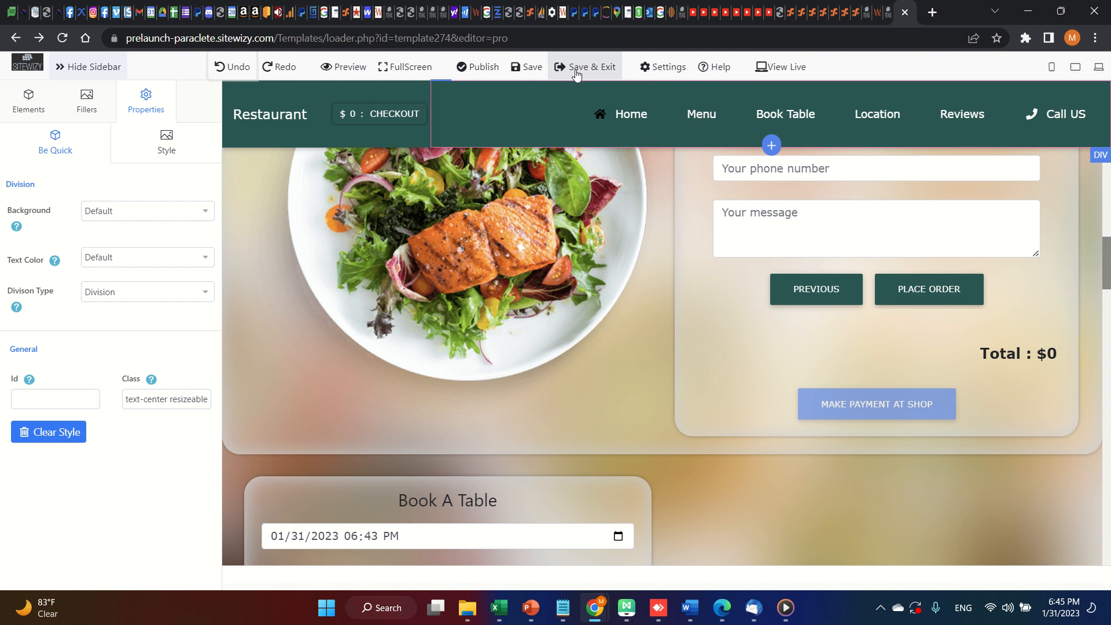
Toggle the Autosave option in the editor's GUI settings and close the settings.
click(663, 66)
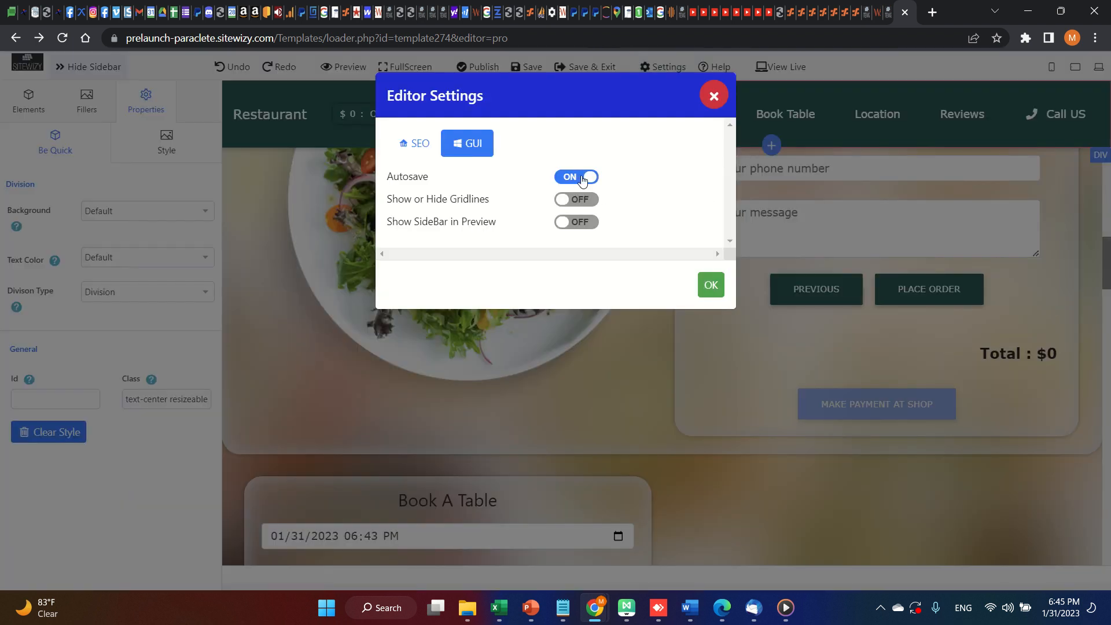
click(578, 177)
click(714, 95)
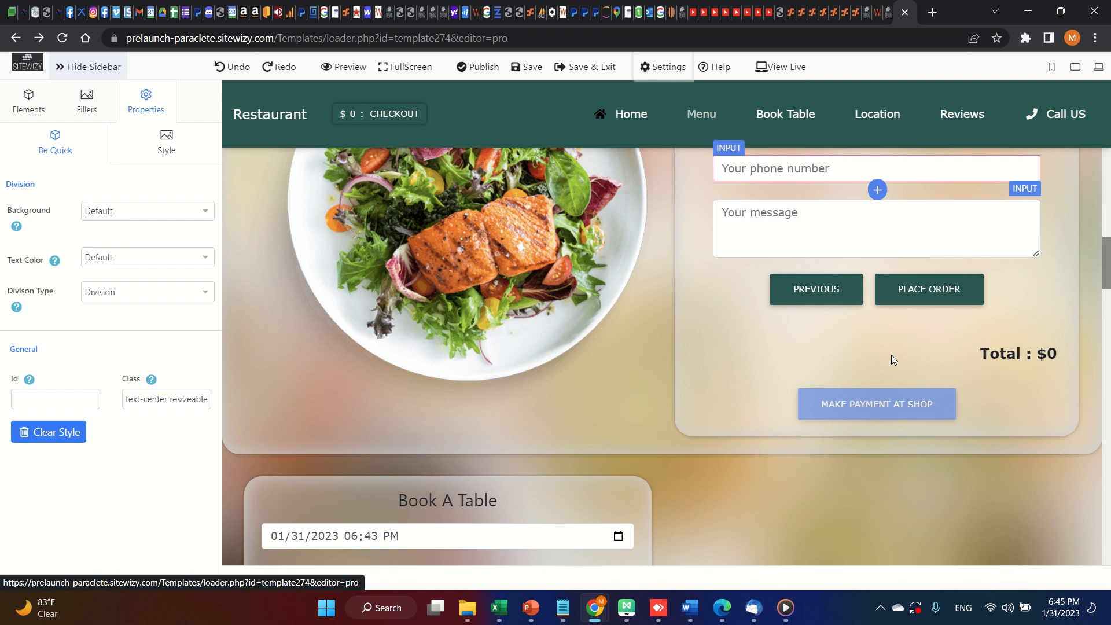
Remove AT SHOP from the payment button's label so it reads MAKE PAYMENT.
click(928, 407)
click(981, 402)
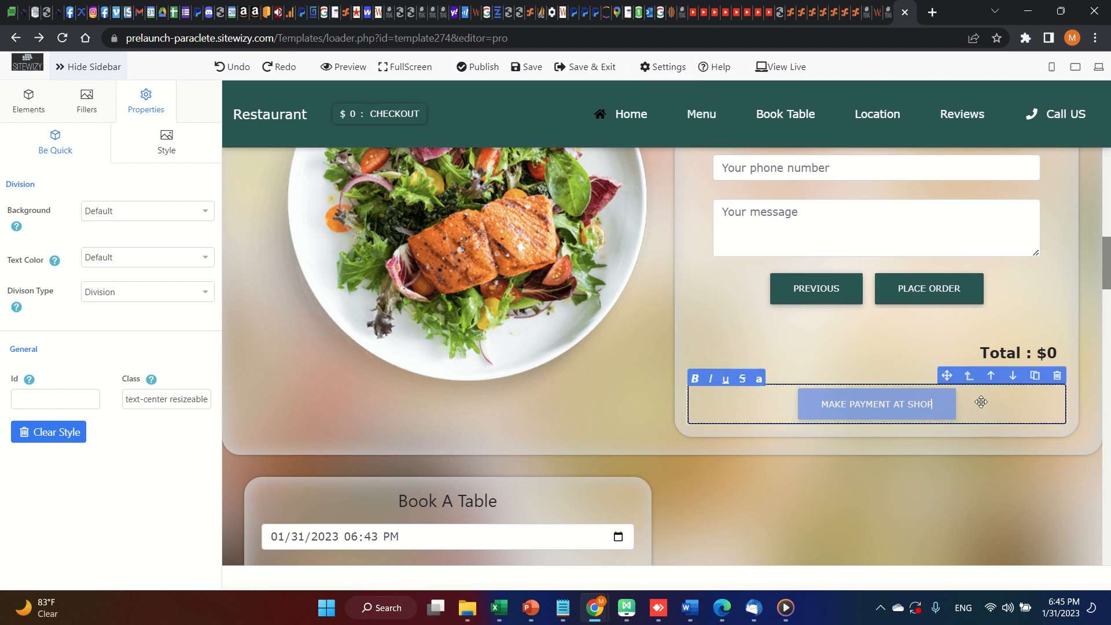
key(BackSpace)
key(BackSpace)
key(BackSpace)
key(BackSpace)
key(BackSpace)
key(BackSpace)
key(BackSpace)
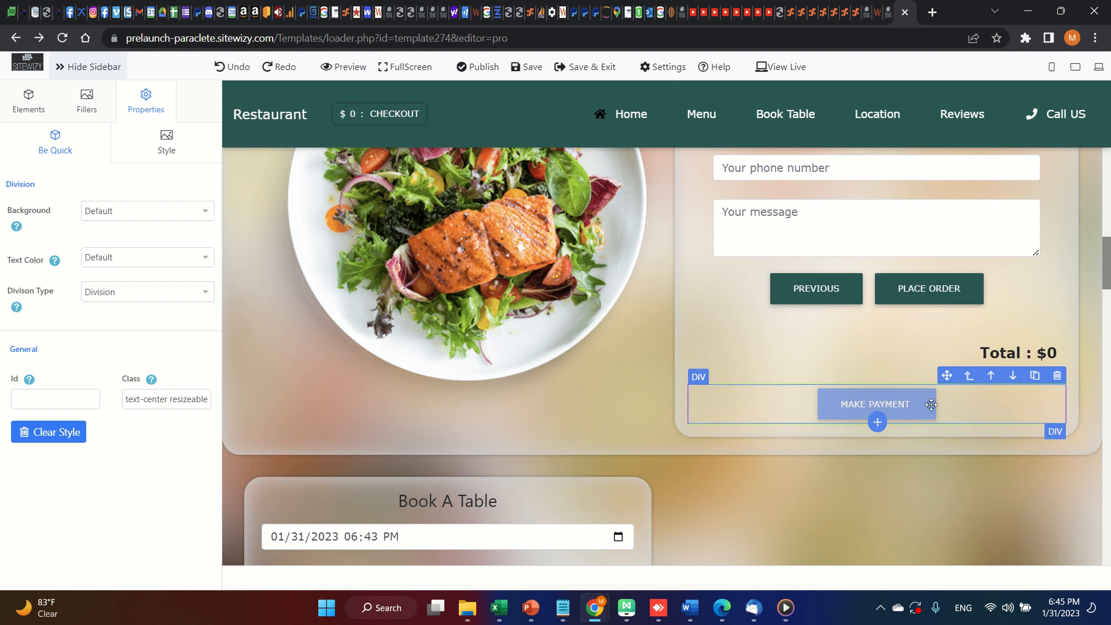
Examine the style settings of the payment button's container, the table booking form and the customer reviews section.
click(191, 158)
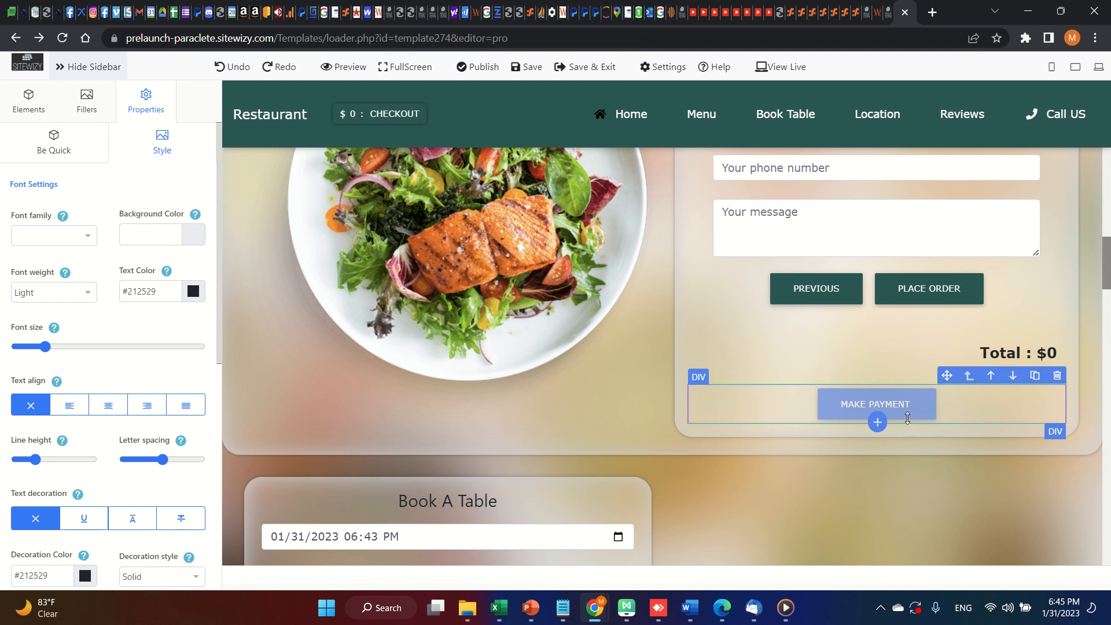
scroll(915, 484, down, 1)
scroll(915, 483, up, 4)
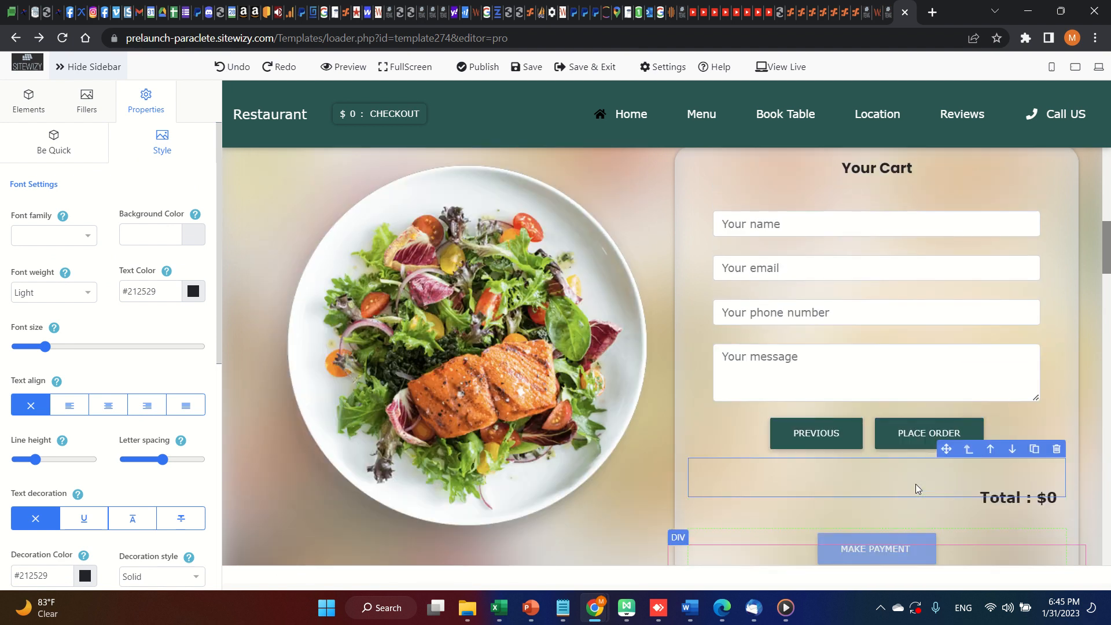
scroll(924, 477, down, 1)
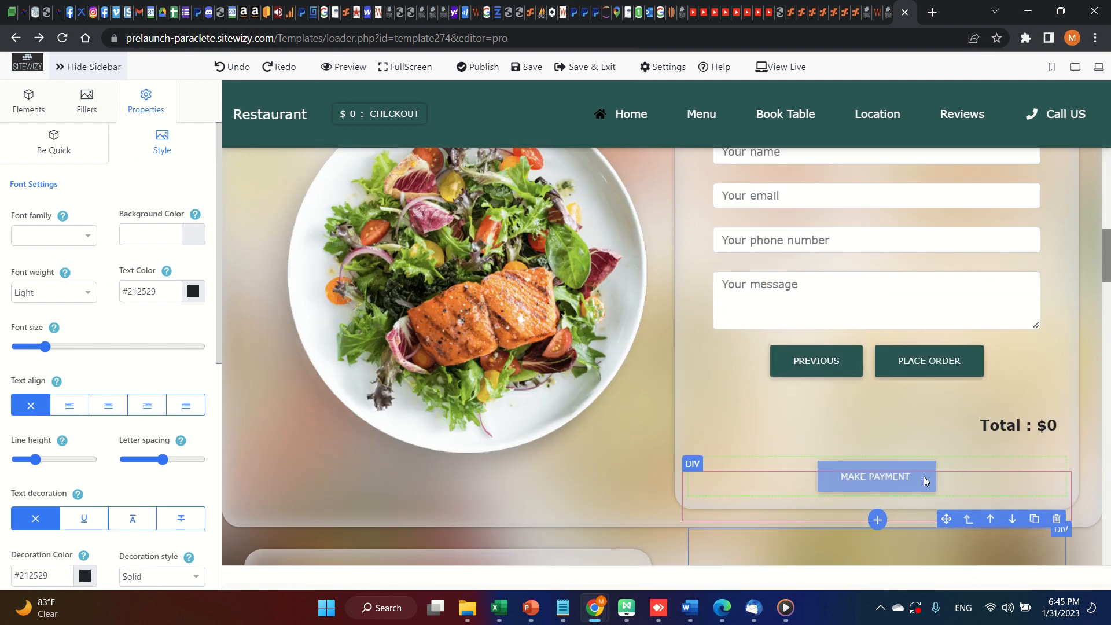
scroll(924, 480, down, 2)
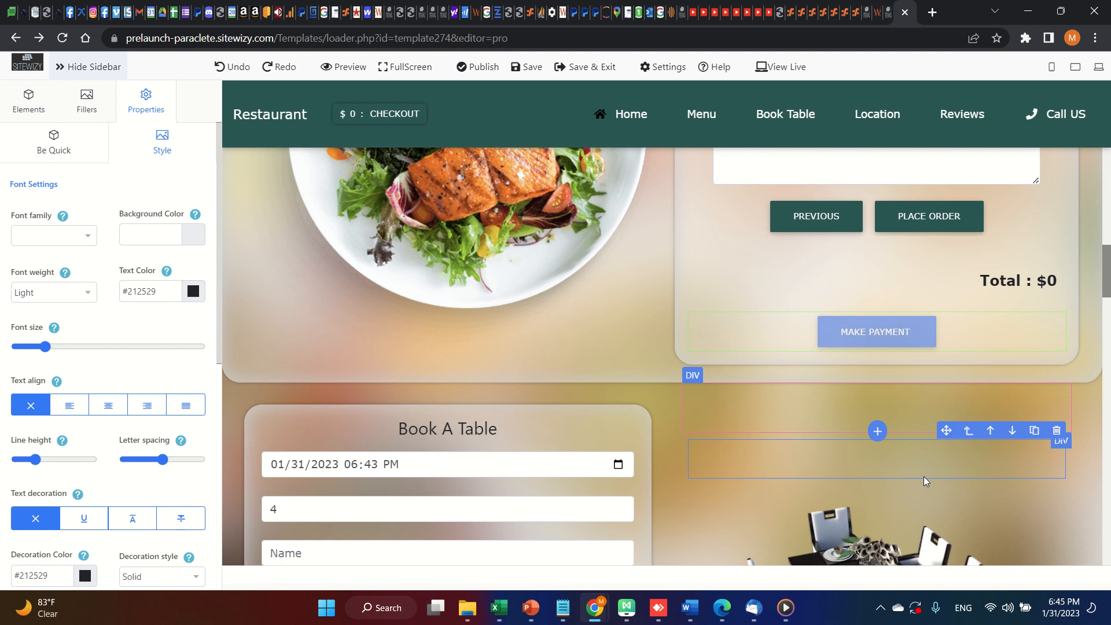
scroll(923, 479, down, 4)
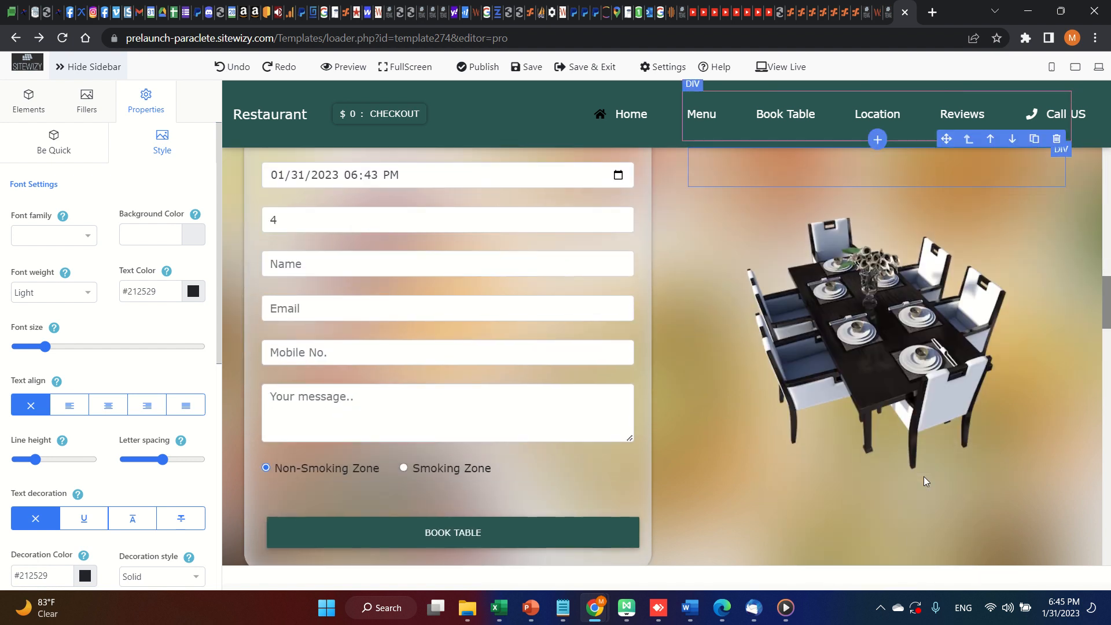
scroll(924, 481, down, 2)
scroll(923, 477, down, 2)
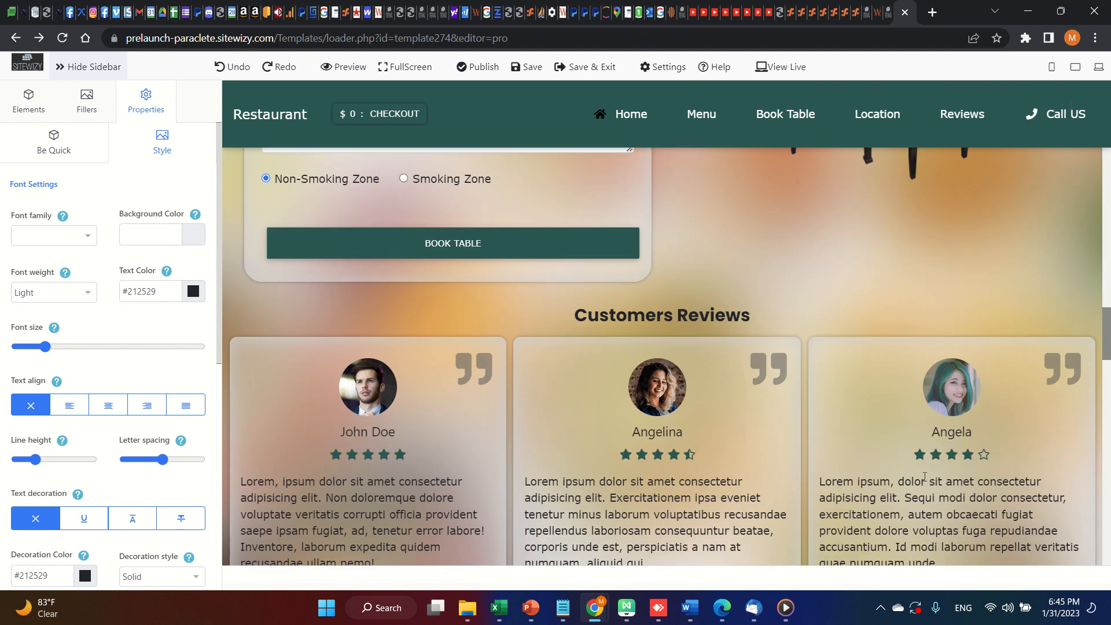
Duplicate the Fajita Burrito menu card and open the quick properties of the copy's picture.
scroll(923, 478, up, 8)
scroll(924, 476, up, 8)
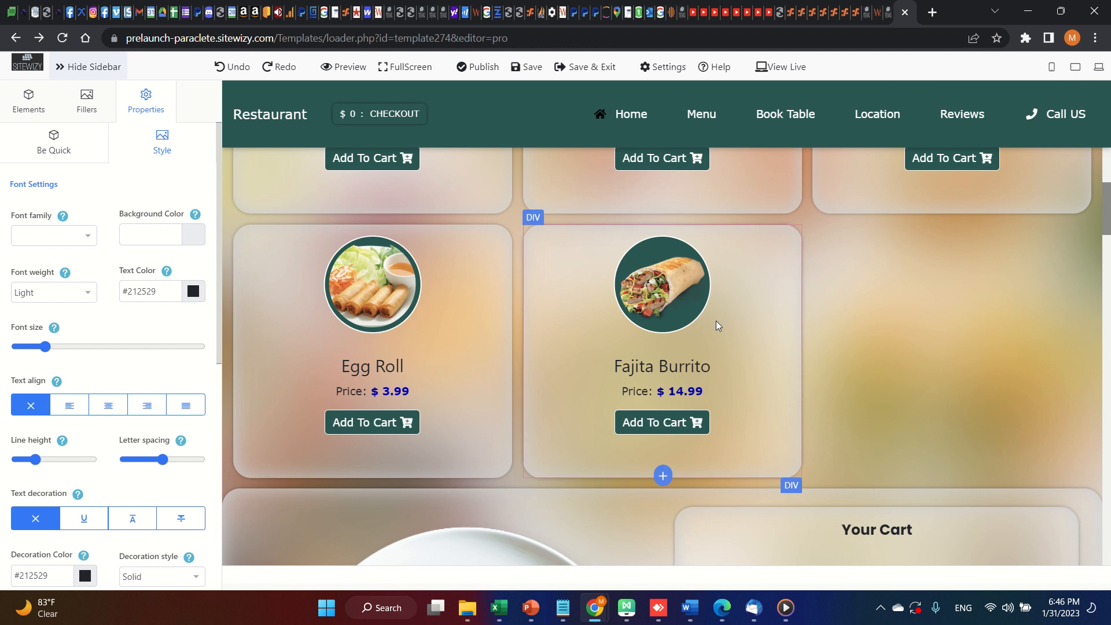
click(732, 257)
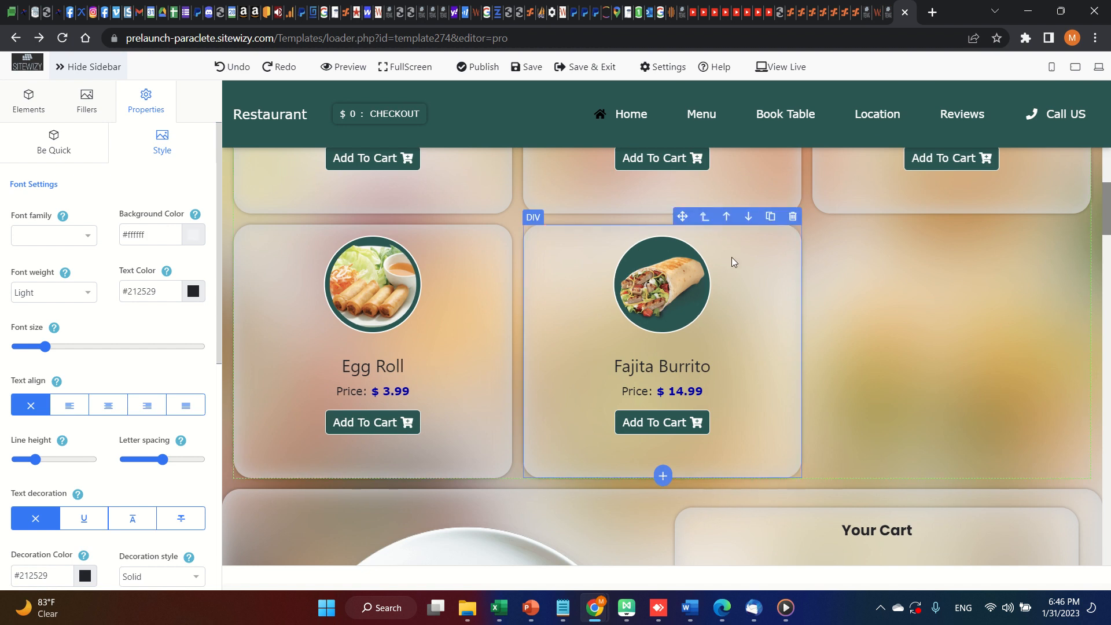
click(771, 217)
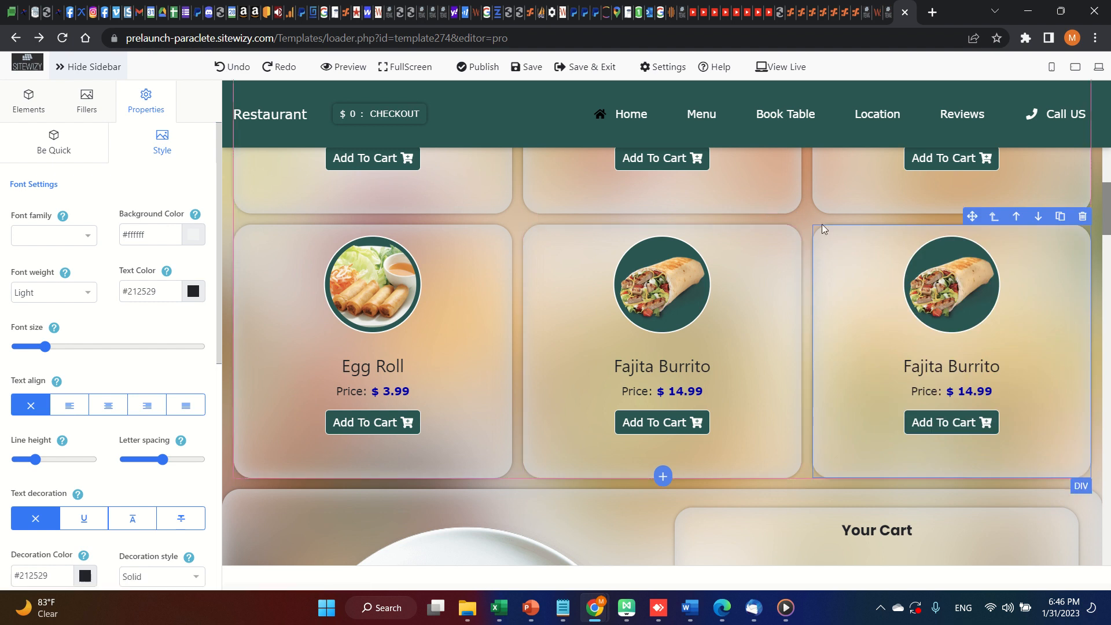
click(946, 308)
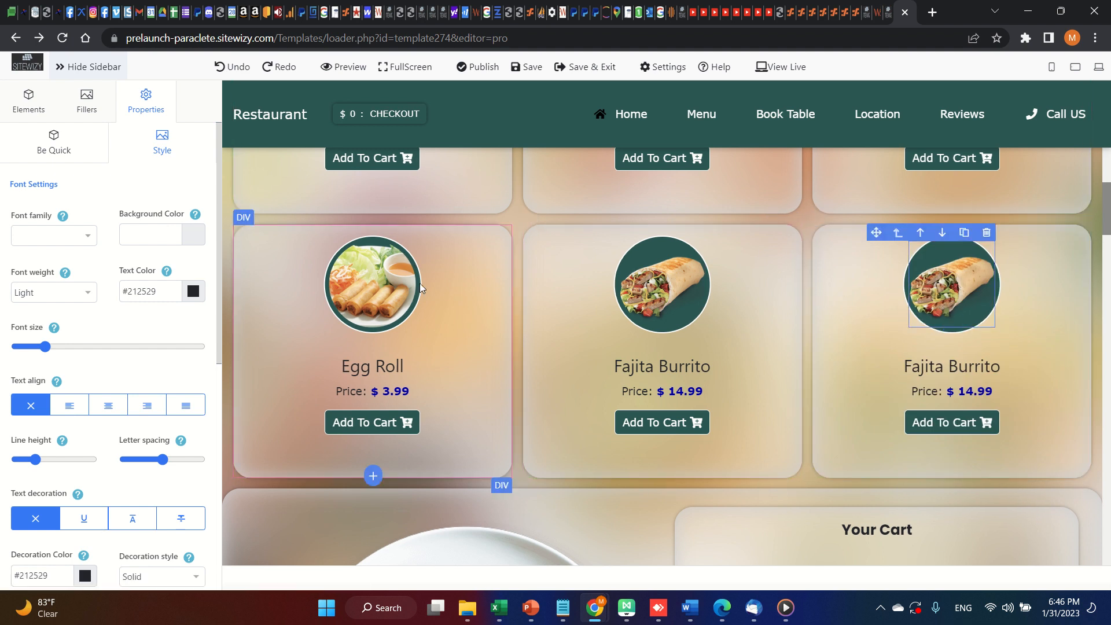
click(54, 141)
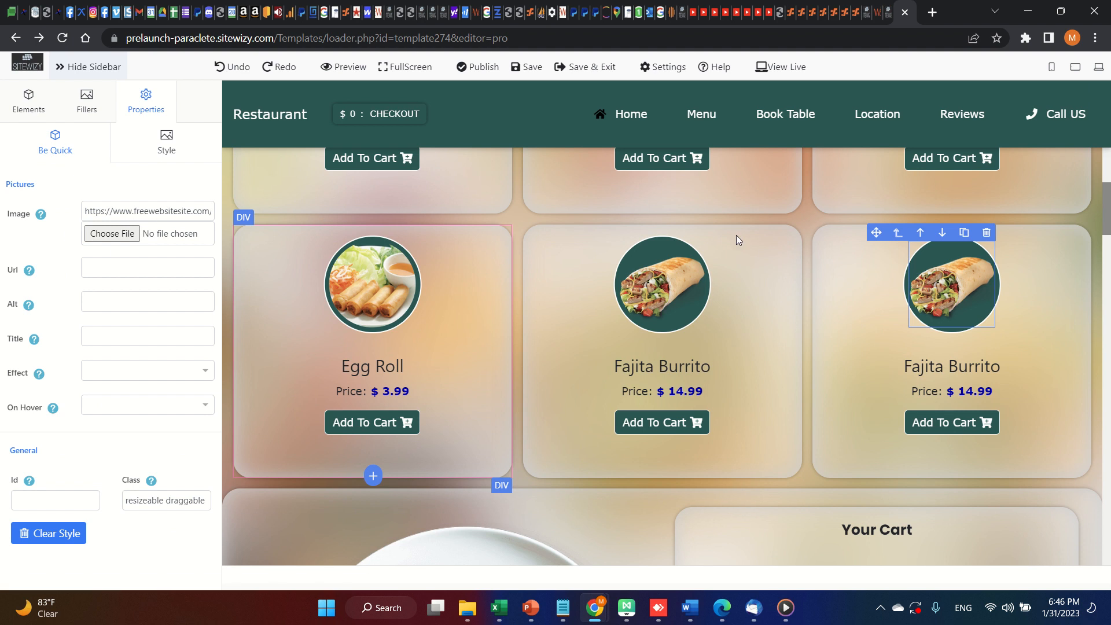
Rename the duplicated menu card's heading to Fish tacos and open its price text for editing.
click(968, 368)
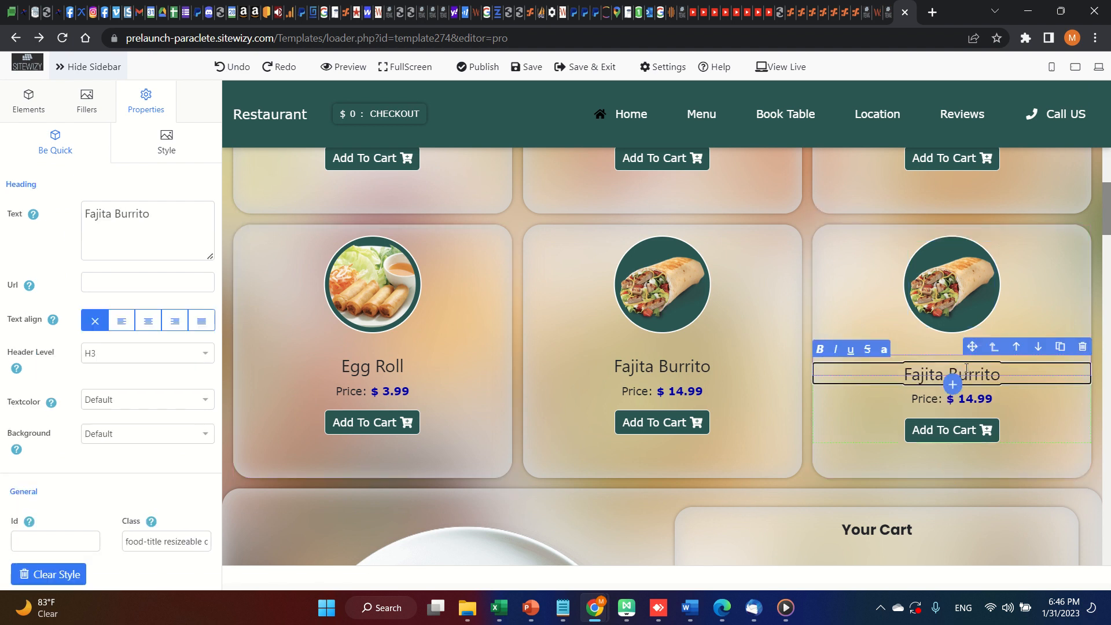
triple_click(966, 368)
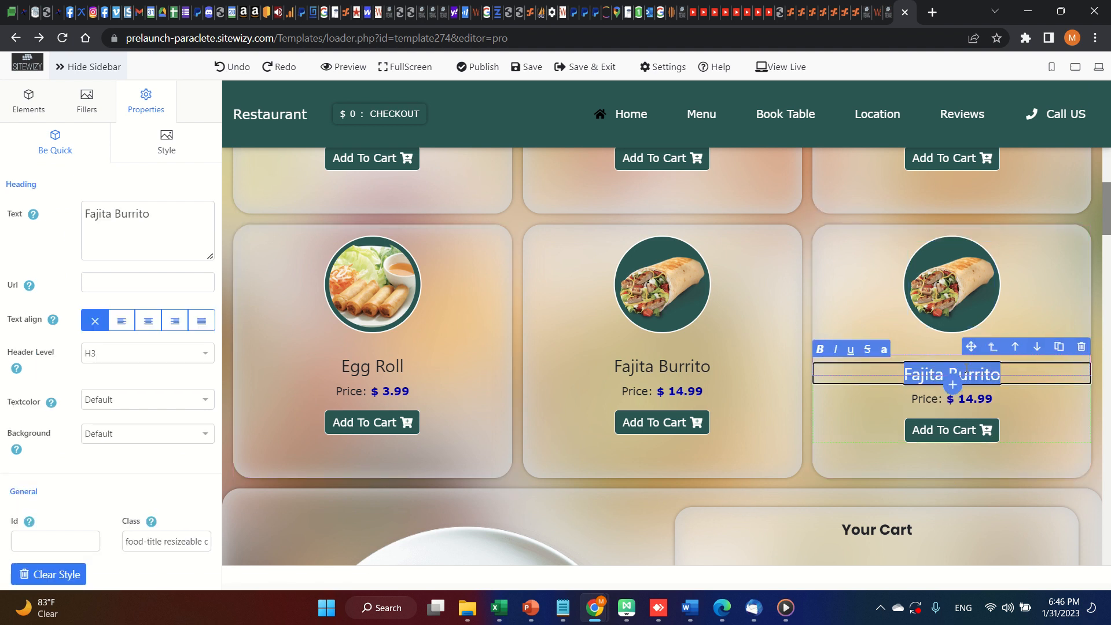
text(fi)
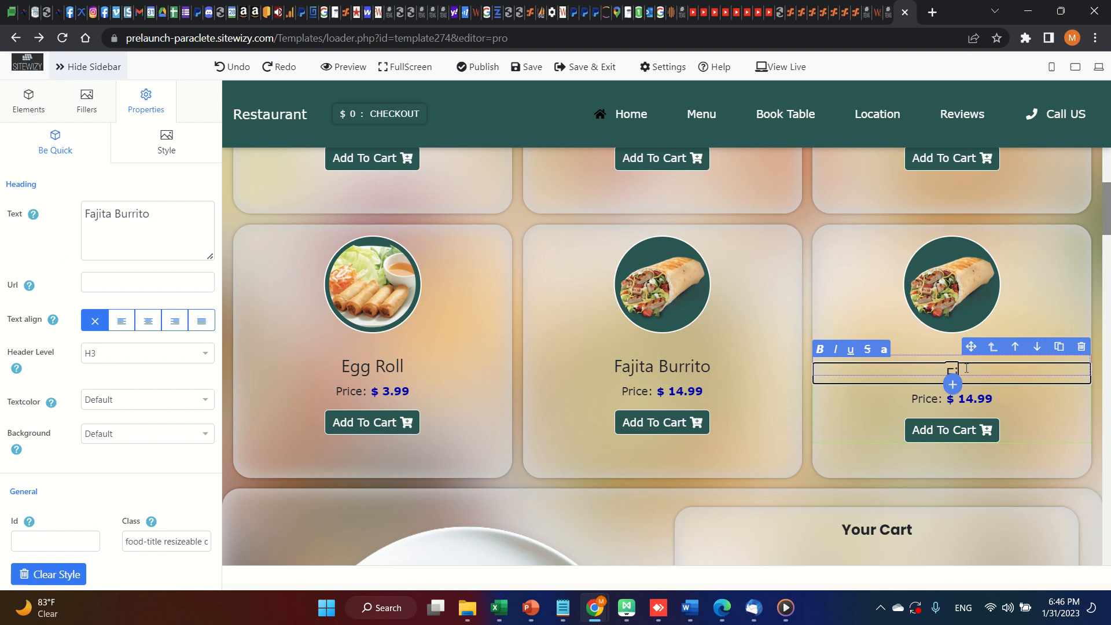
text(sh tacos)
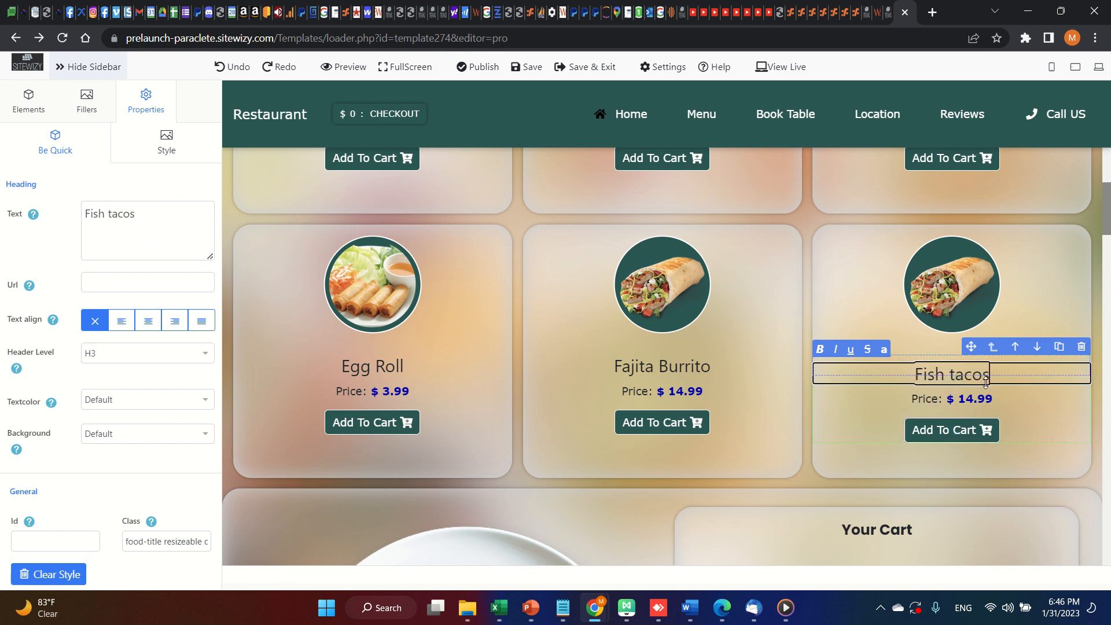
double_click(976, 391)
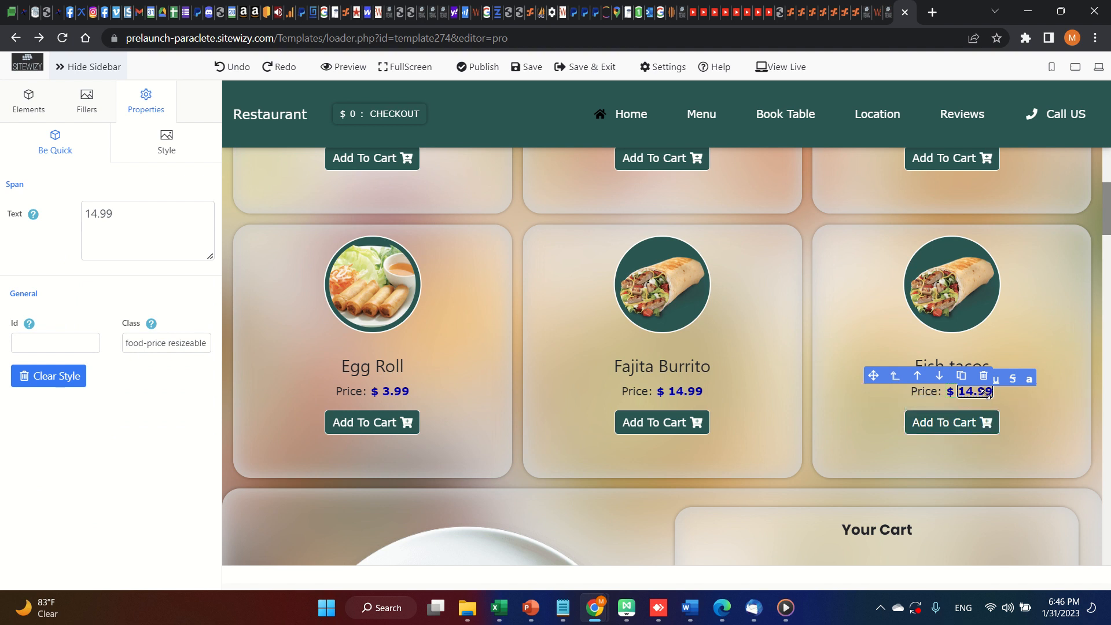
scroll(1028, 425, down, 8)
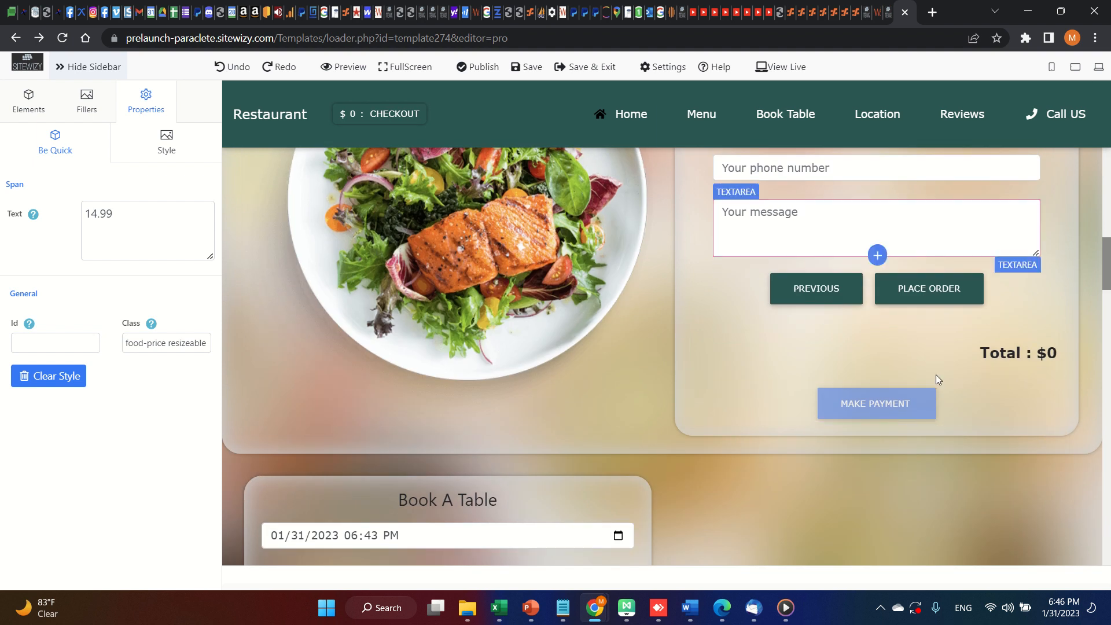
Duplicate the Fish tacos menu card three times to fill a new row below it.
scroll(926, 373, up, 5)
scroll(960, 295, up, 4)
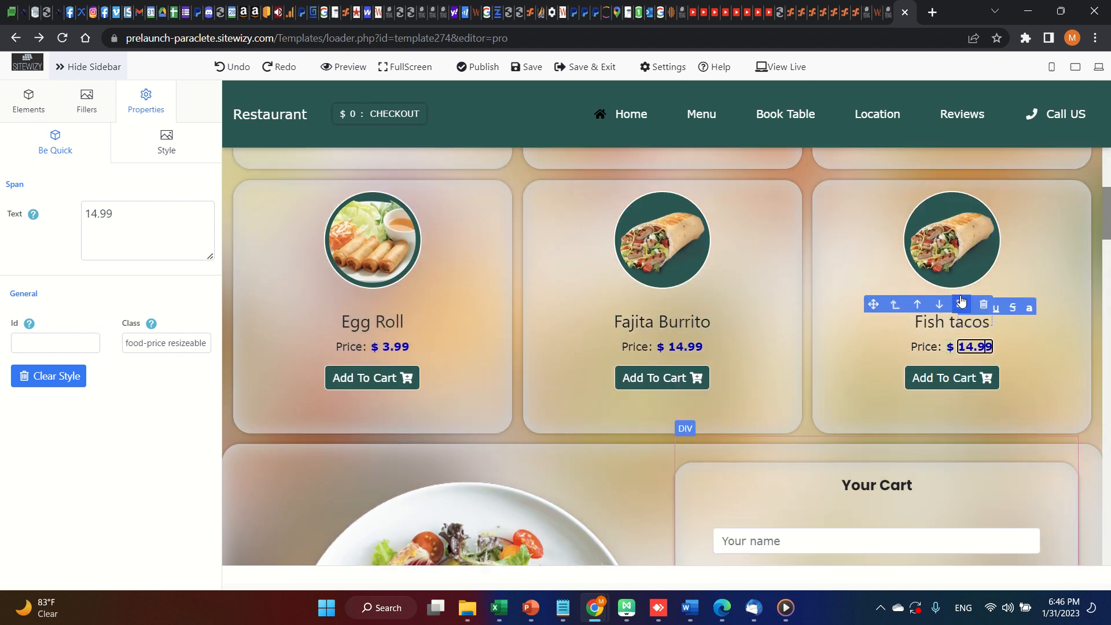
click(1051, 318)
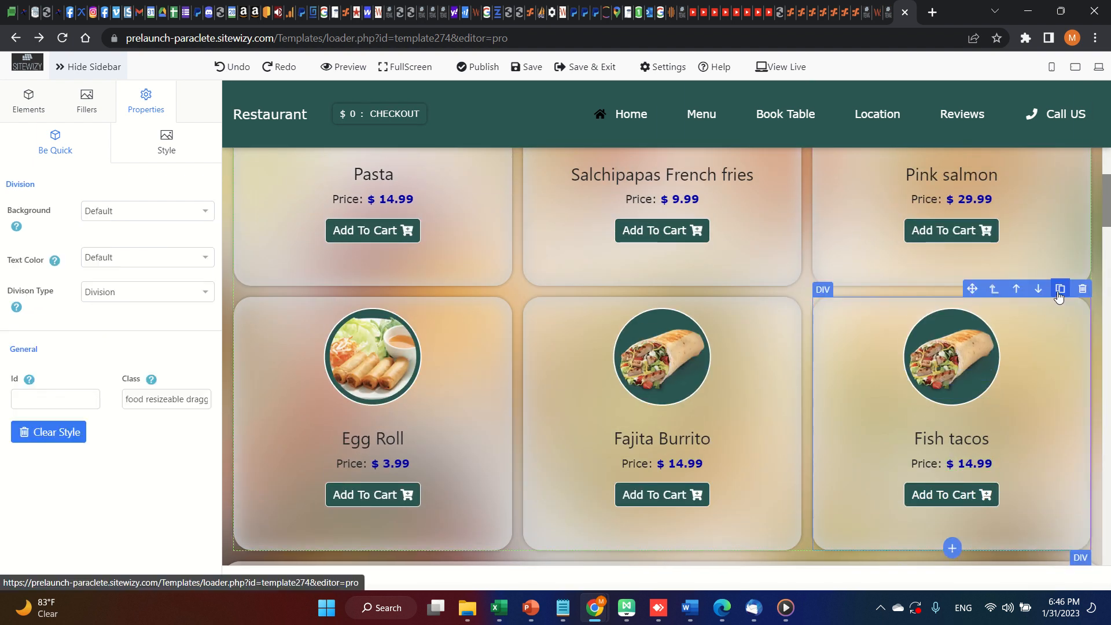
click(1063, 287)
scroll(860, 409, down, 3)
scroll(546, 305, down, 2)
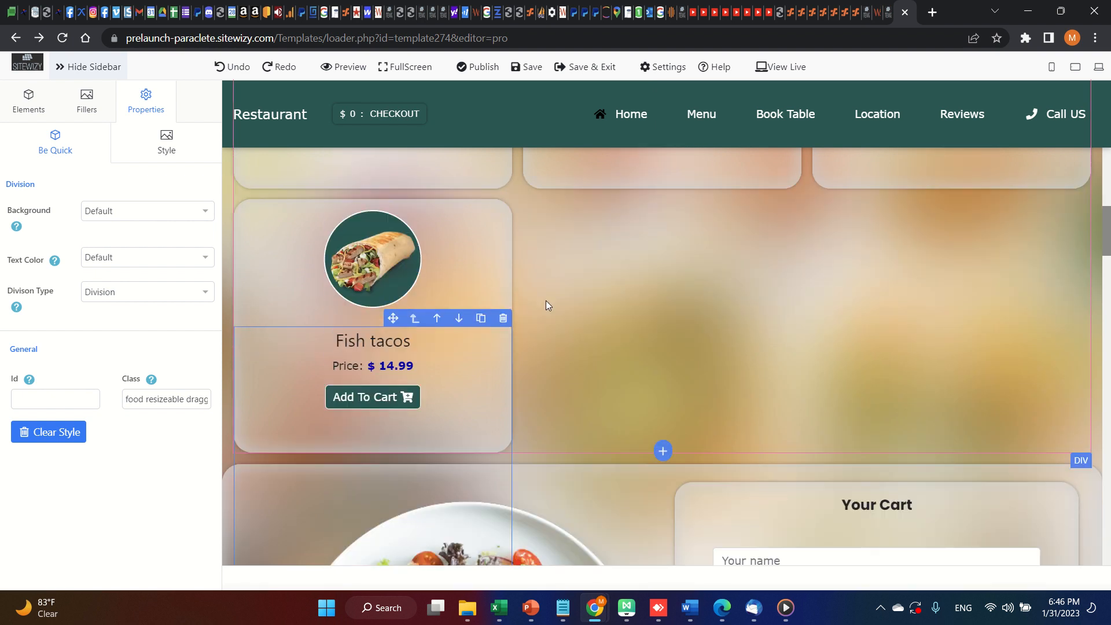
click(476, 203)
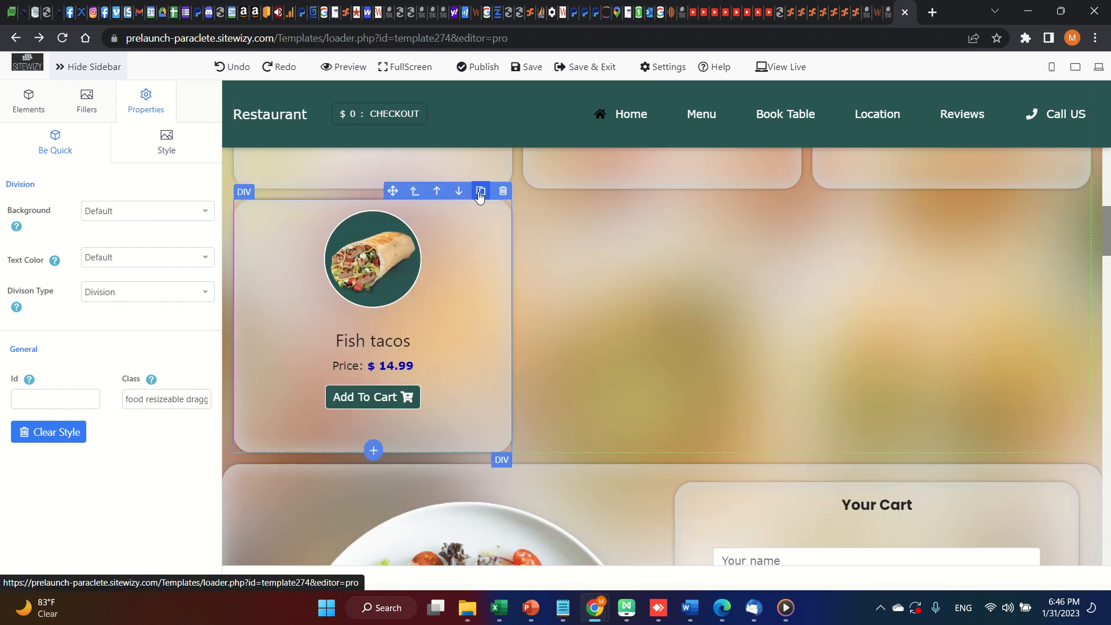
click(480, 191)
click(770, 192)
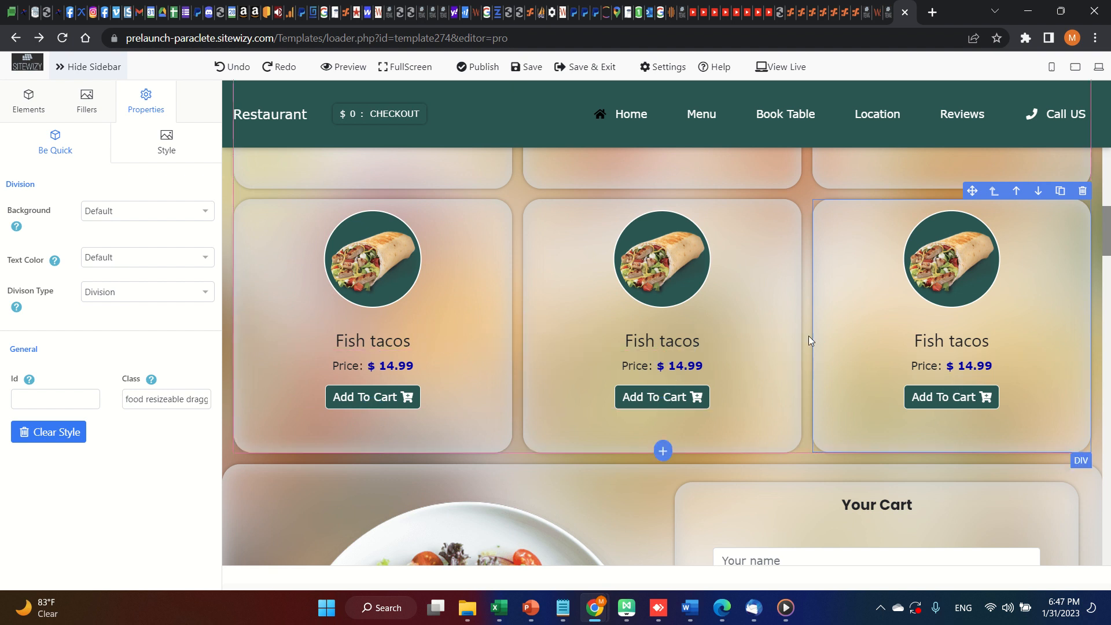
Undo the menu card duplications until only Egg Roll and Fajita Burrito remain in the last row.
click(220, 68)
click(221, 68)
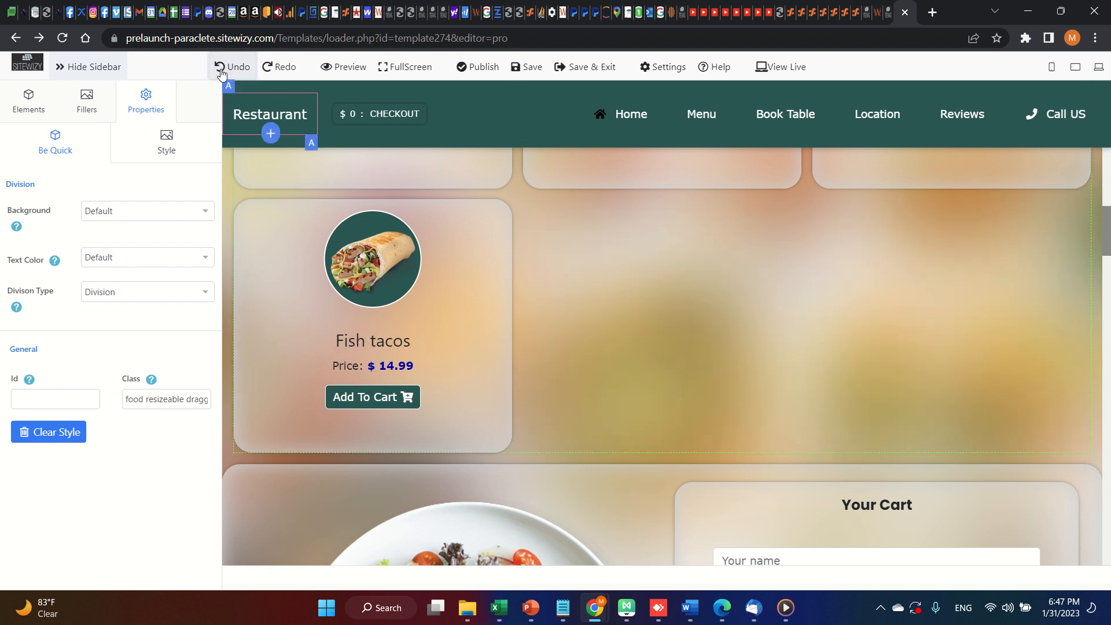
click(220, 68)
scroll(503, 307, up, 5)
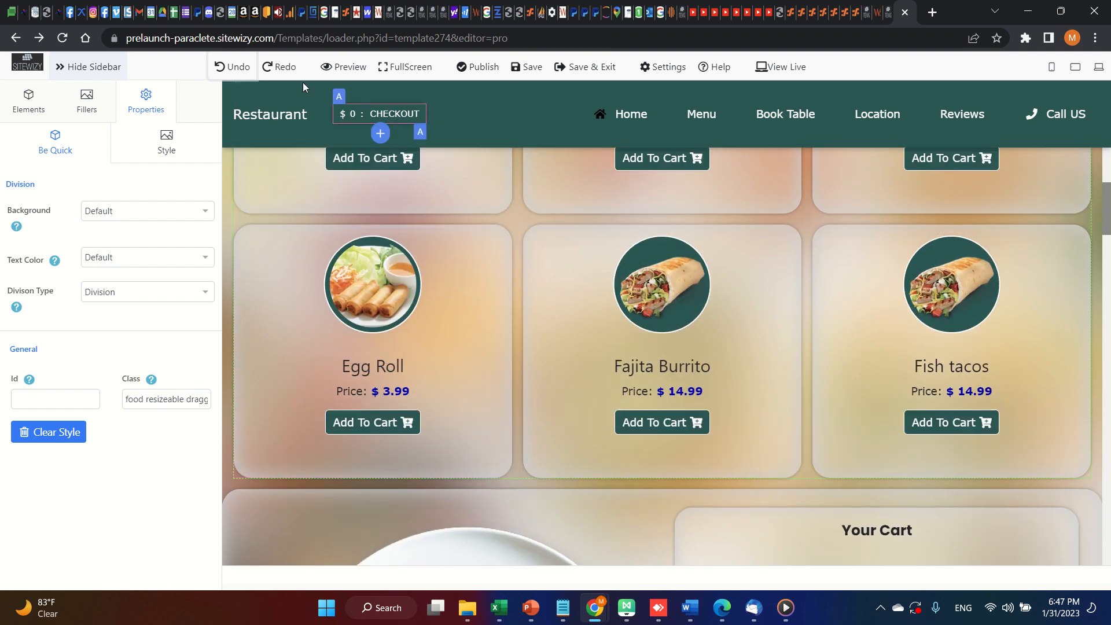
click(230, 71)
click(230, 73)
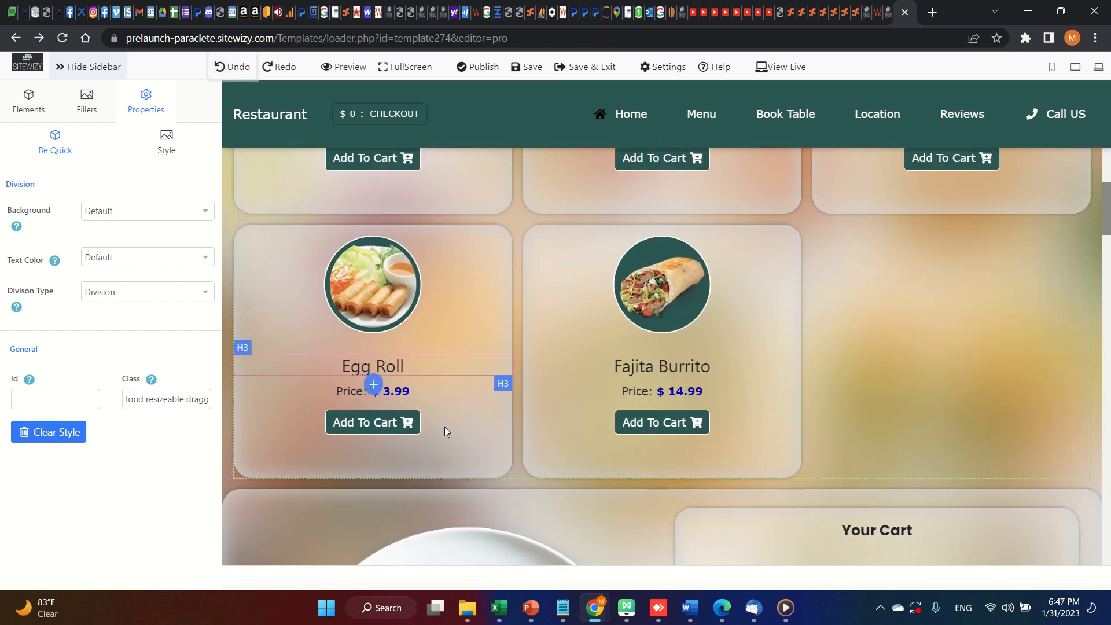
Open the first and second customer review texts in the editor, then save the page.
scroll(771, 499, down, 15)
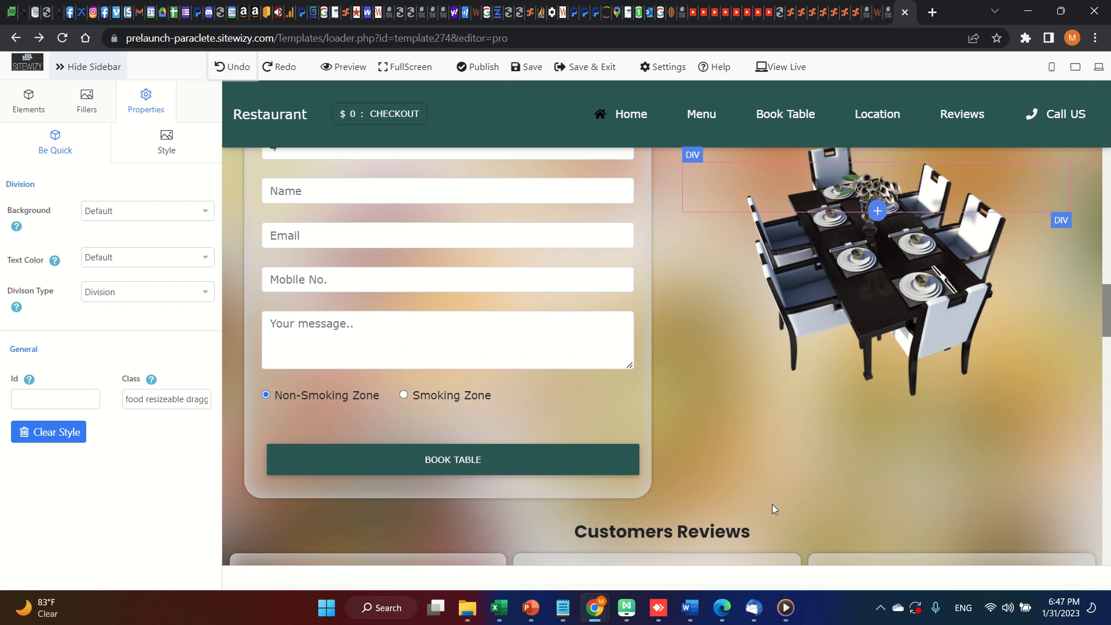
scroll(772, 509, up, 8)
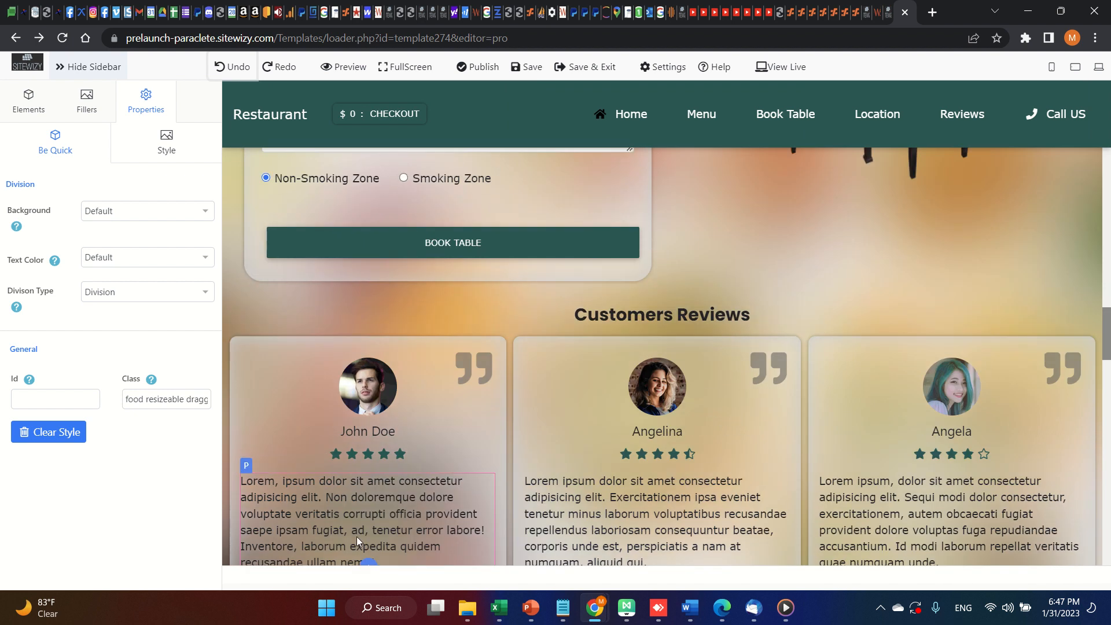
scroll(393, 509, down, 1)
click(415, 449)
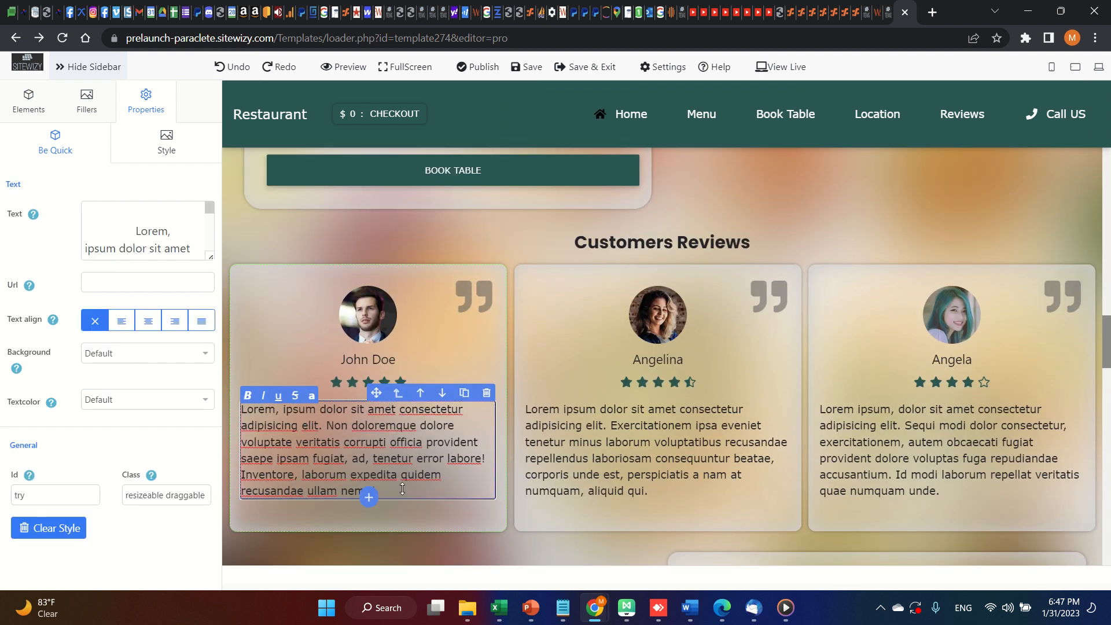
click(686, 445)
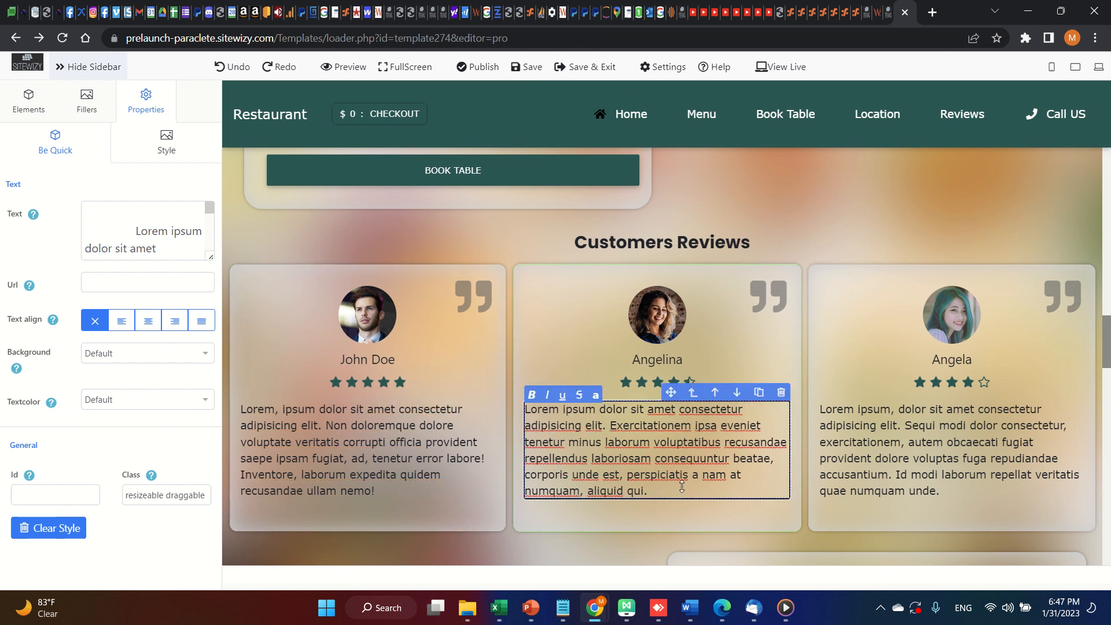
click(522, 68)
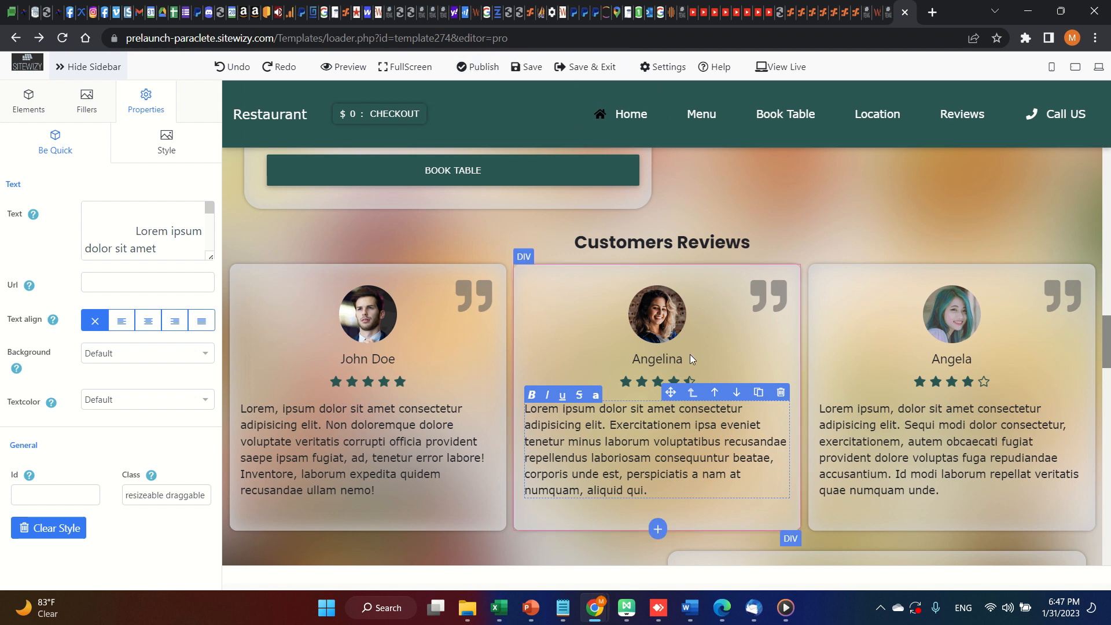
Examine the About us, facilities, contact form, map and footer sections, then return to the hero section.
scroll(578, 421, down, 7)
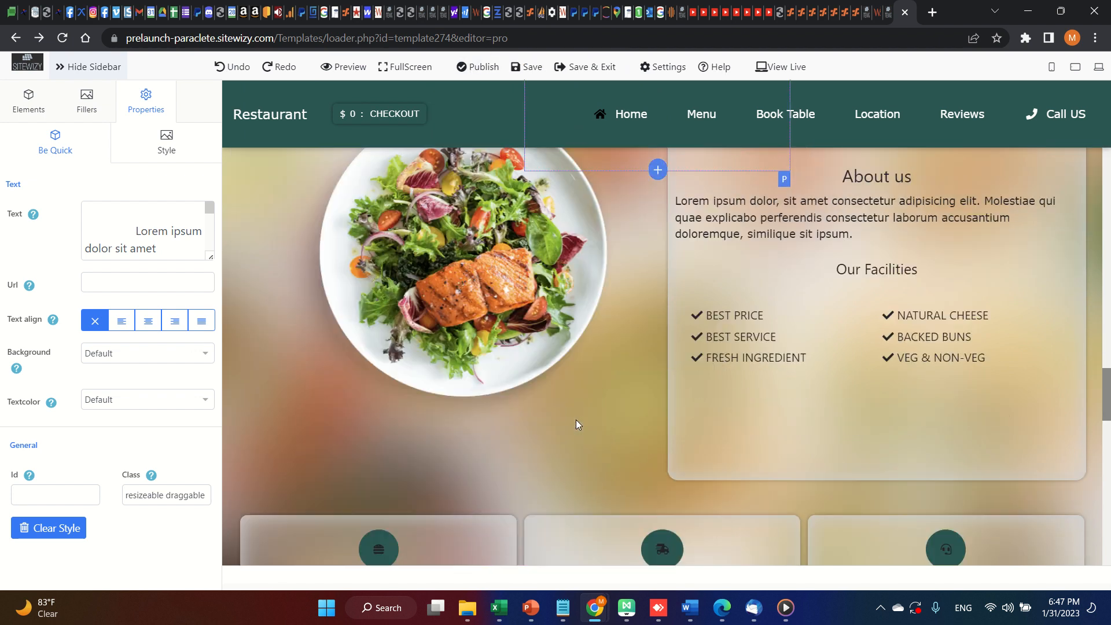
scroll(561, 419, down, 10)
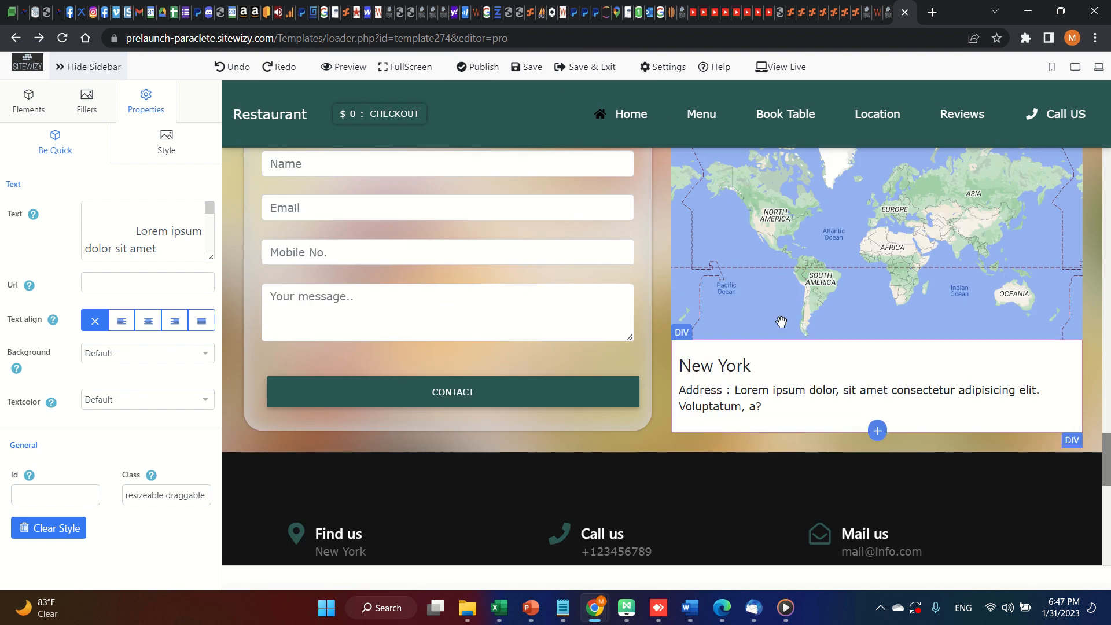
scroll(790, 332, up, 3)
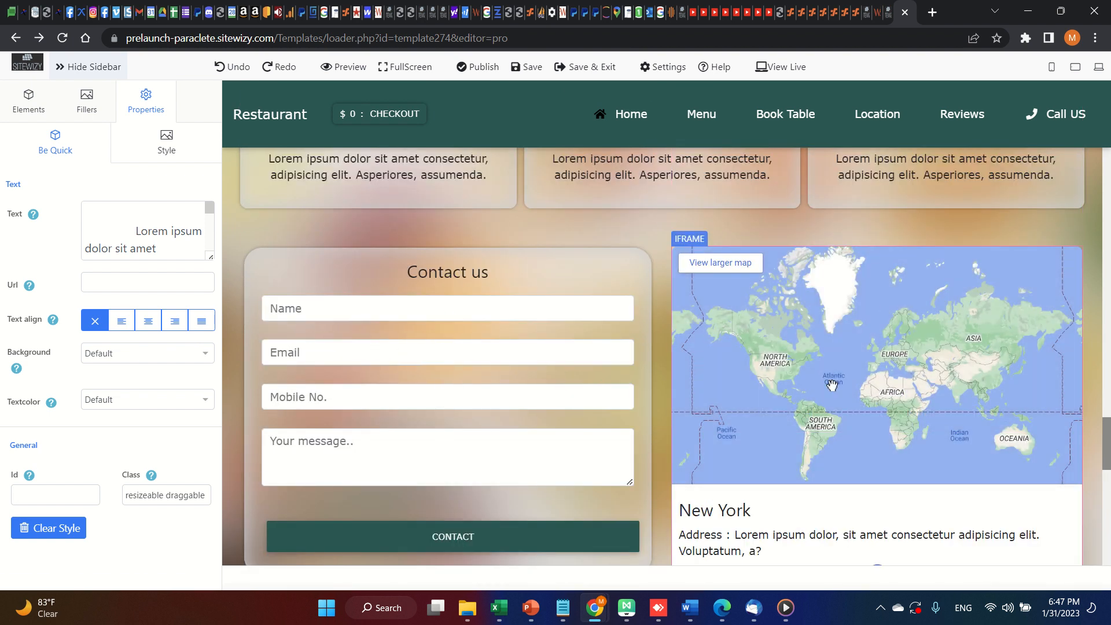
scroll(517, 448, down, 1)
scroll(345, 287, down, 6)
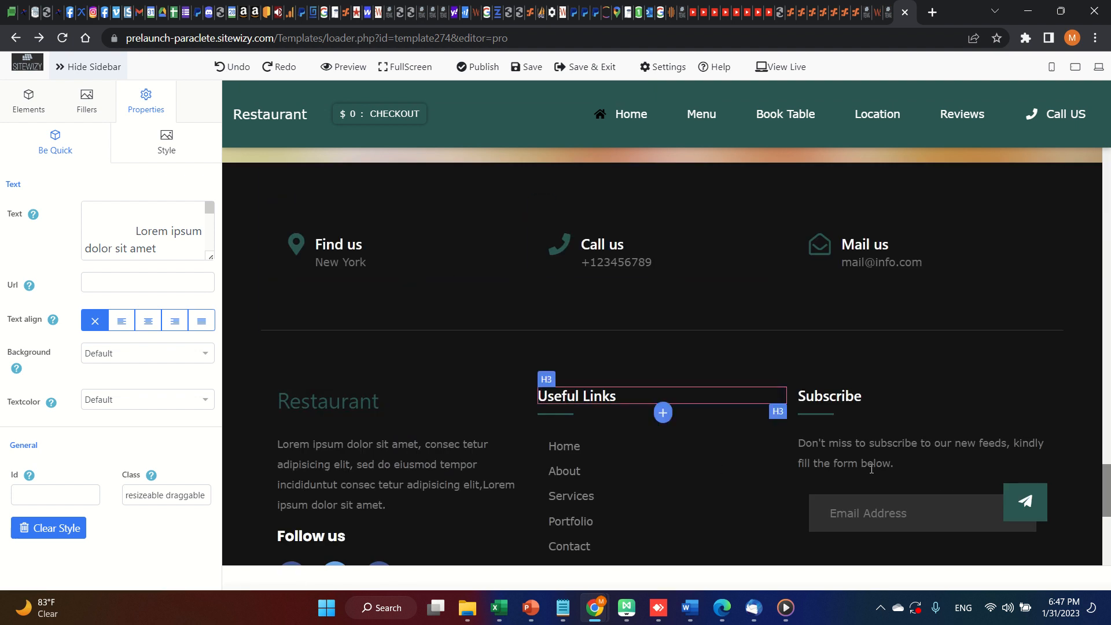
scroll(667, 437, up, 20)
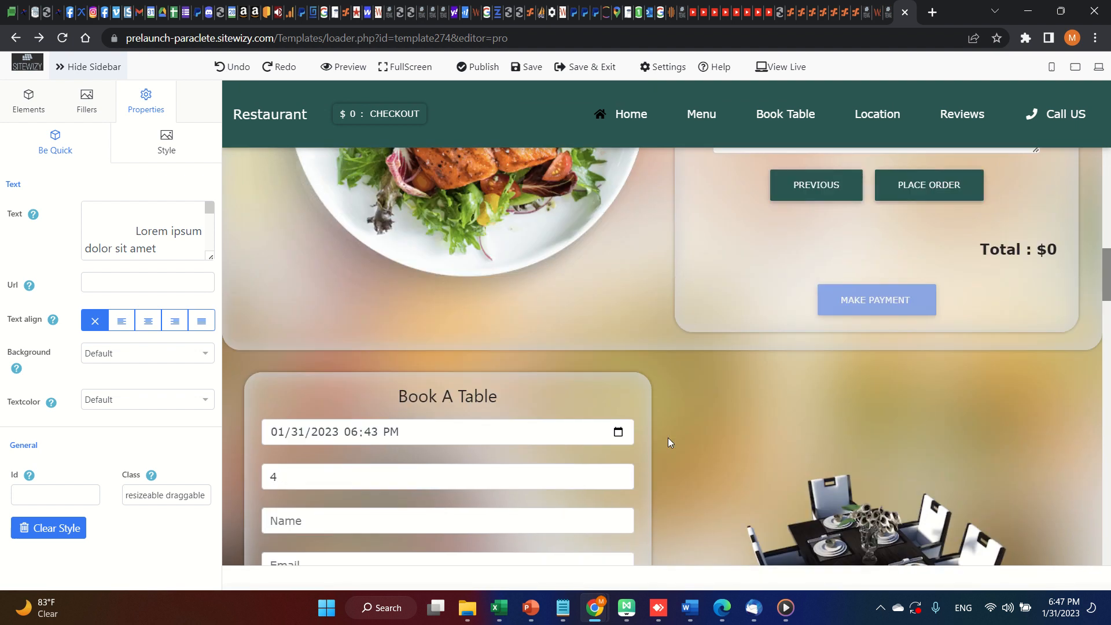
scroll(668, 437, up, 10)
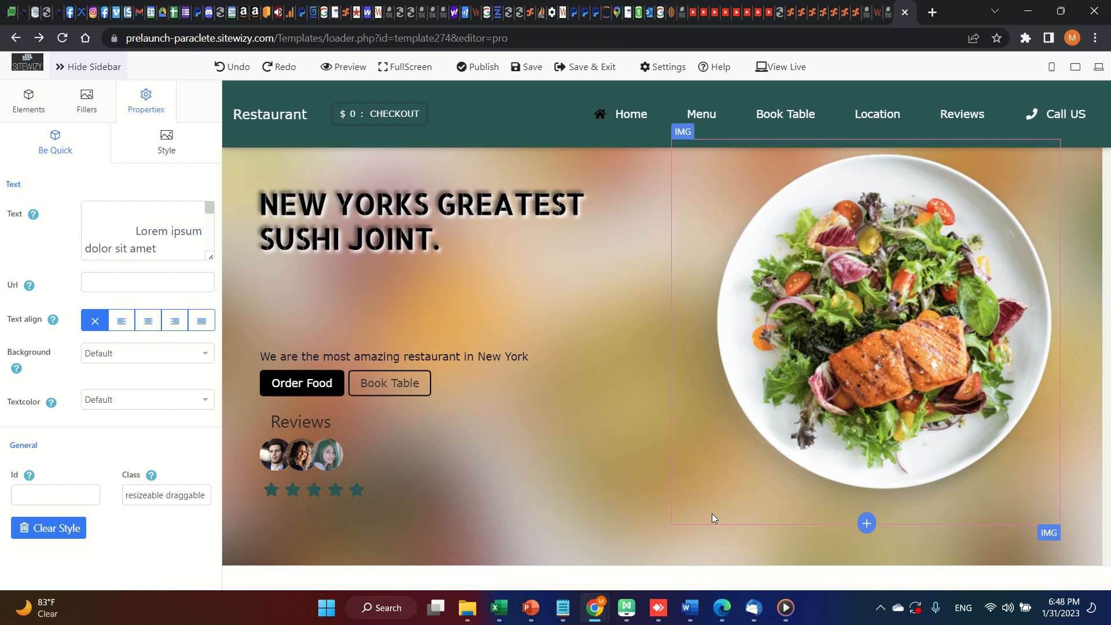
Try several preset text colors on the hero heading and settle on #d9534f.
mouse_move(690, 615)
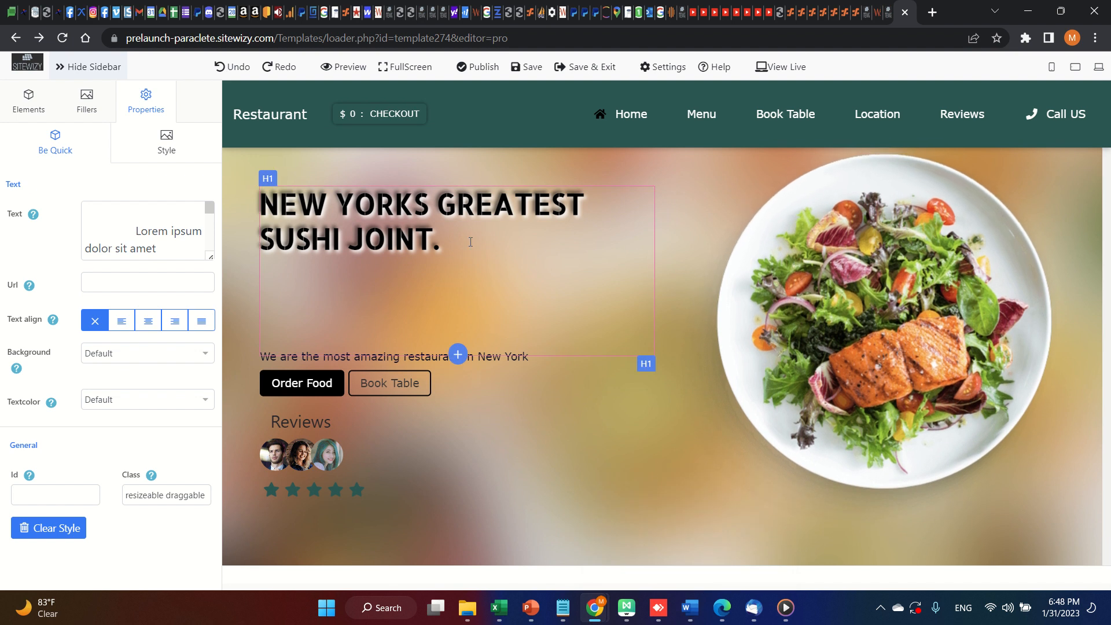
click(470, 243)
click(178, 156)
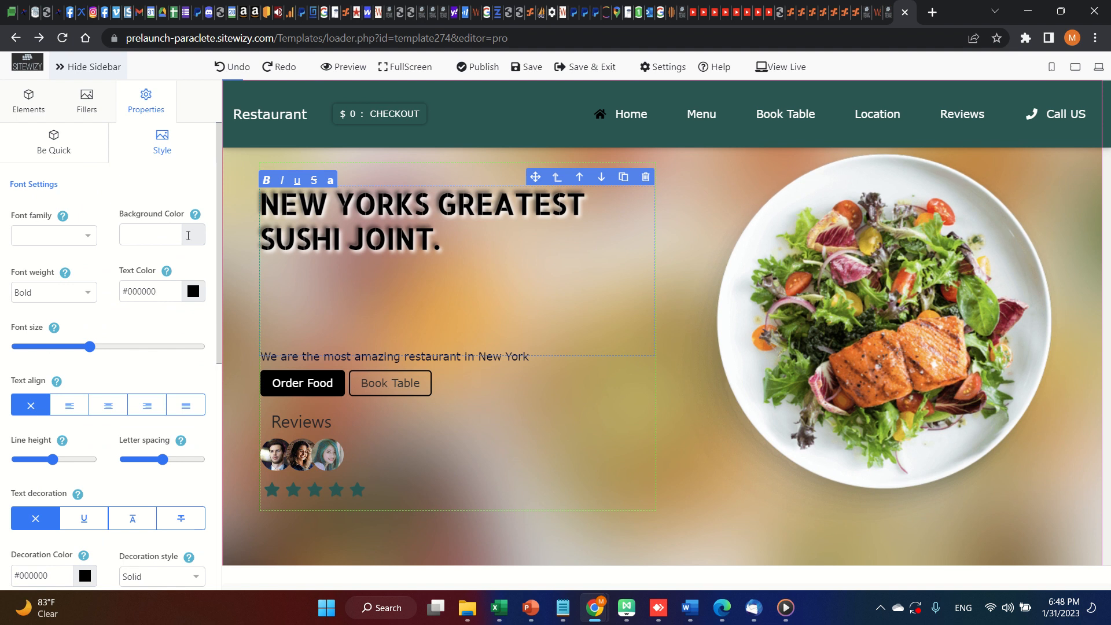
click(193, 291)
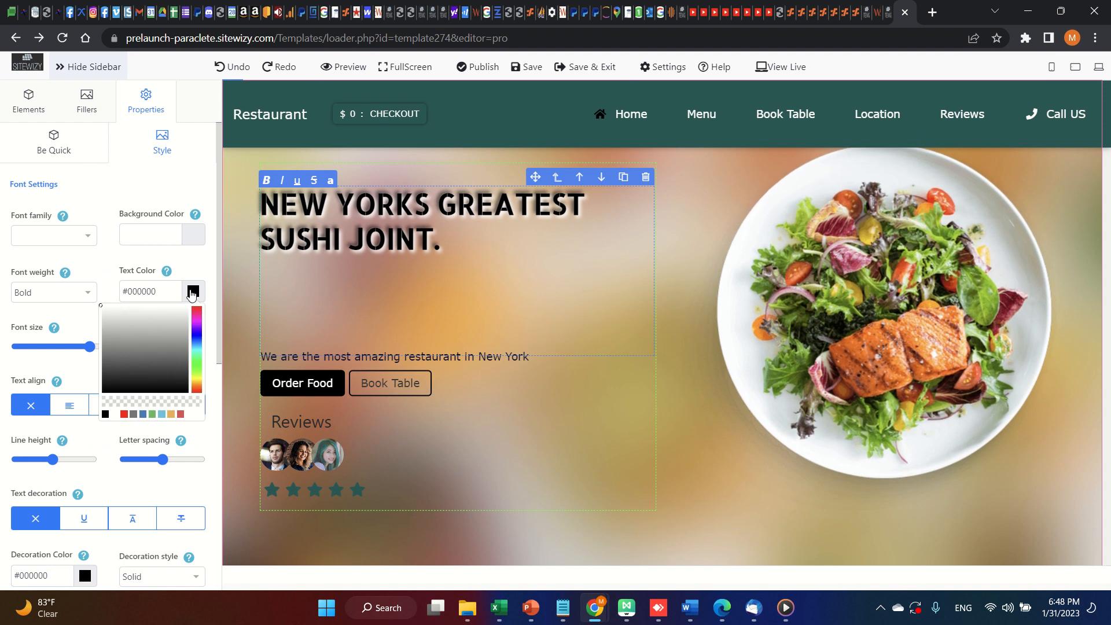
click(181, 414)
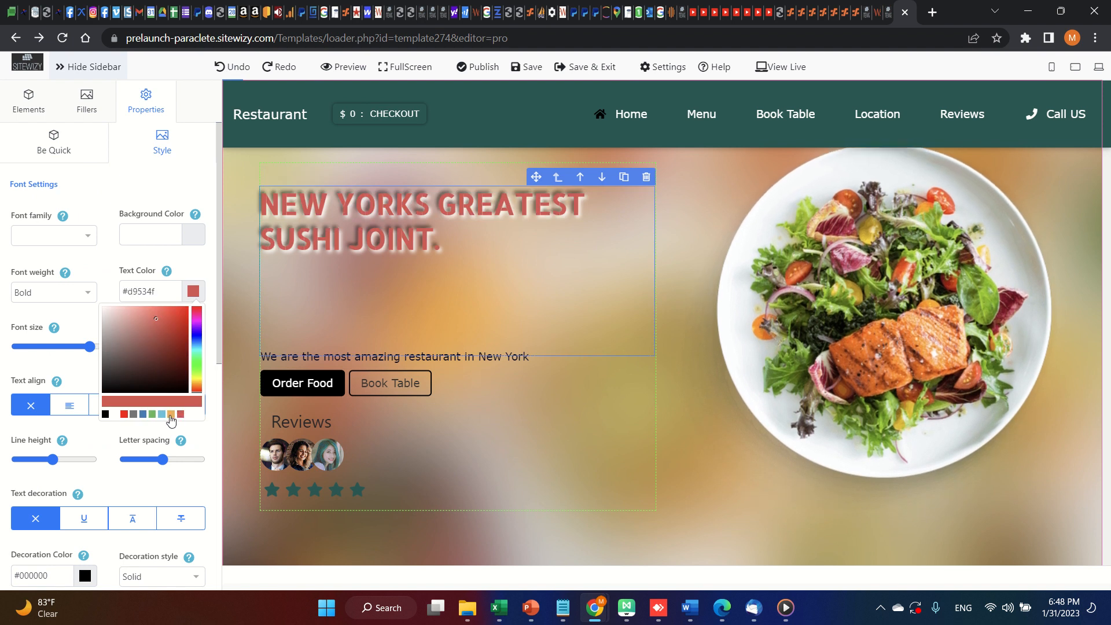
click(171, 414)
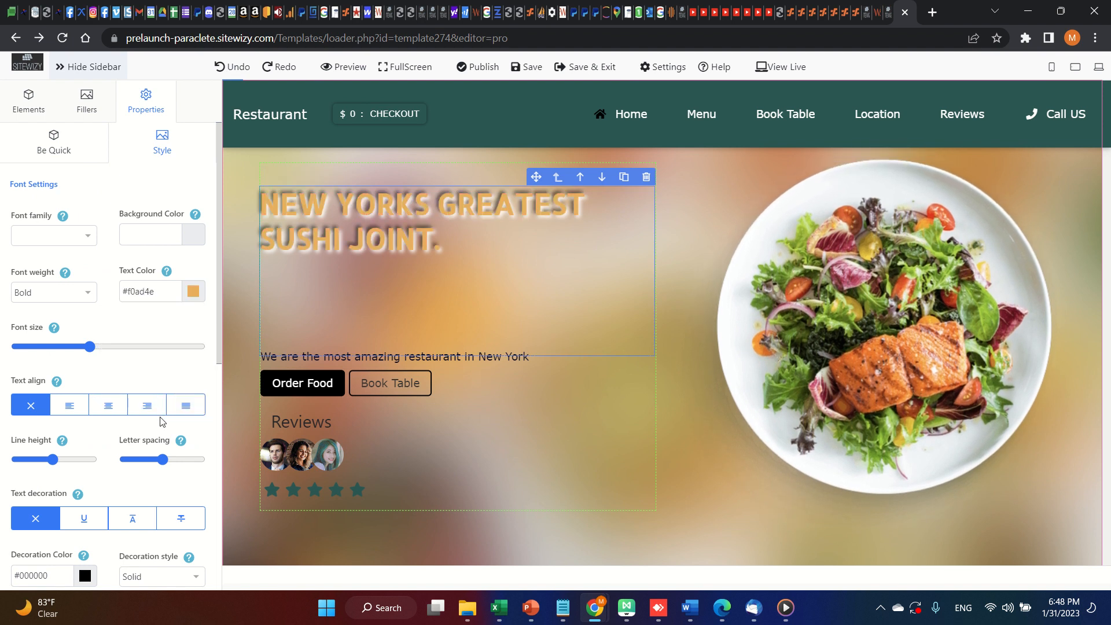
click(194, 291)
click(162, 415)
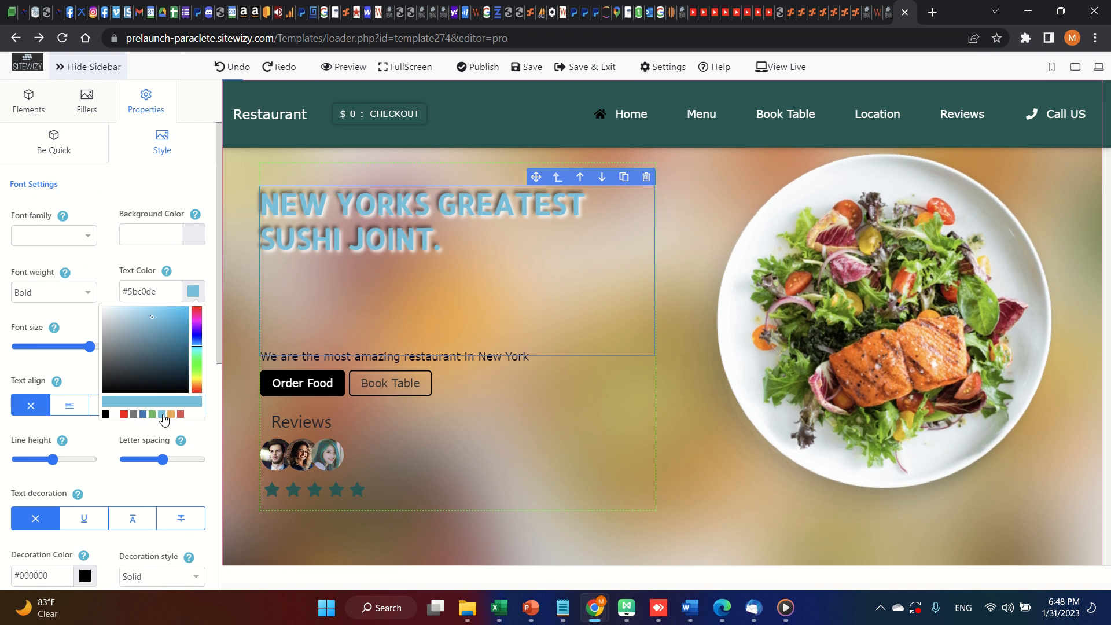
click(144, 416)
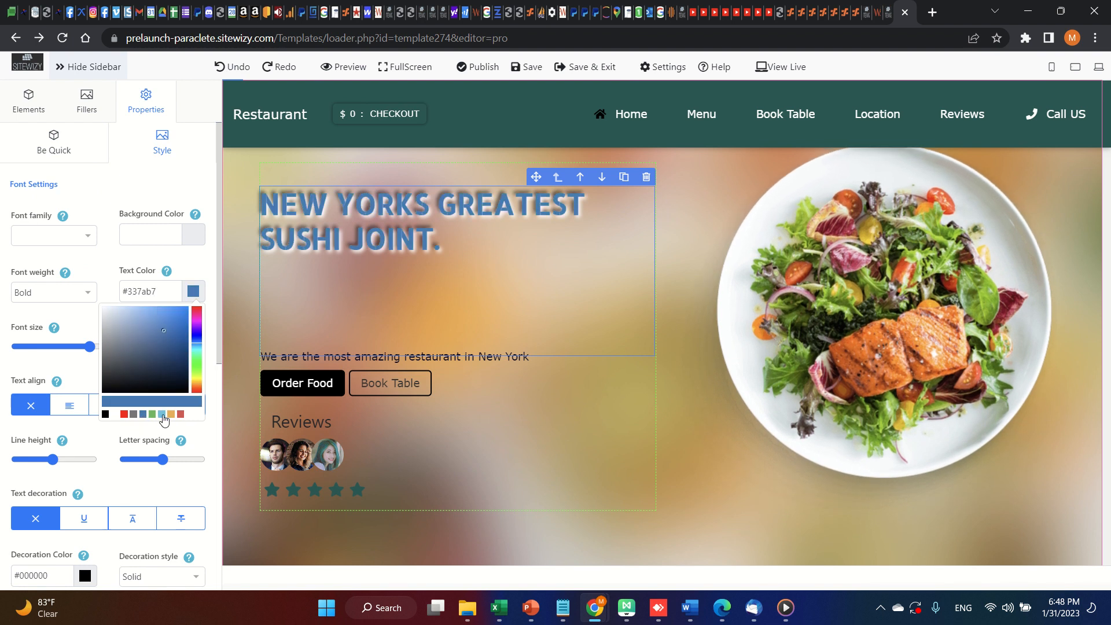
click(125, 414)
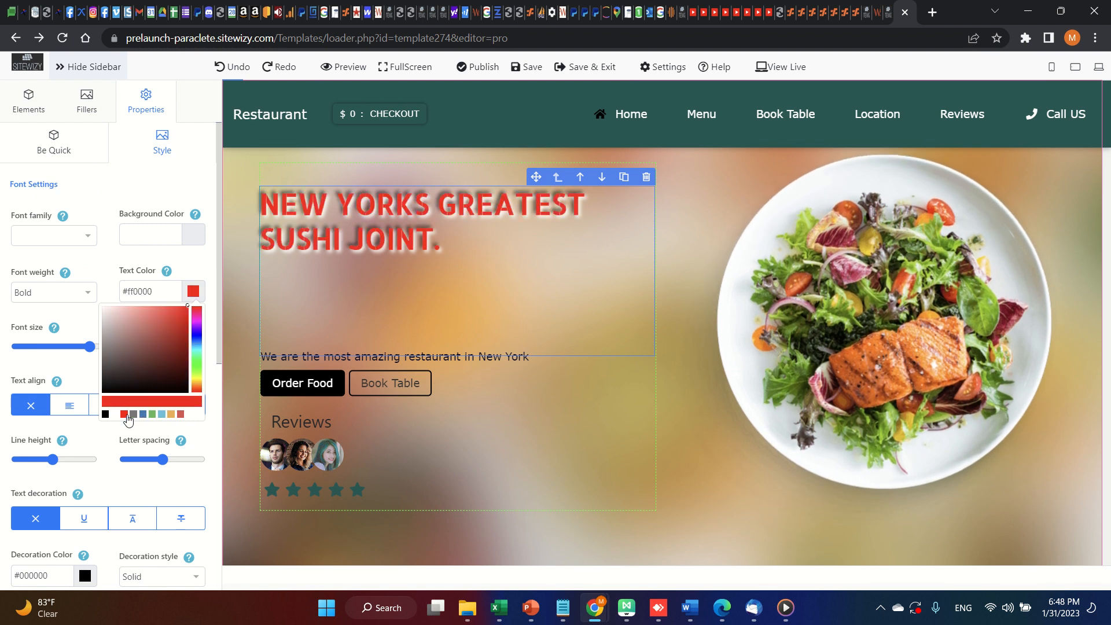
click(180, 415)
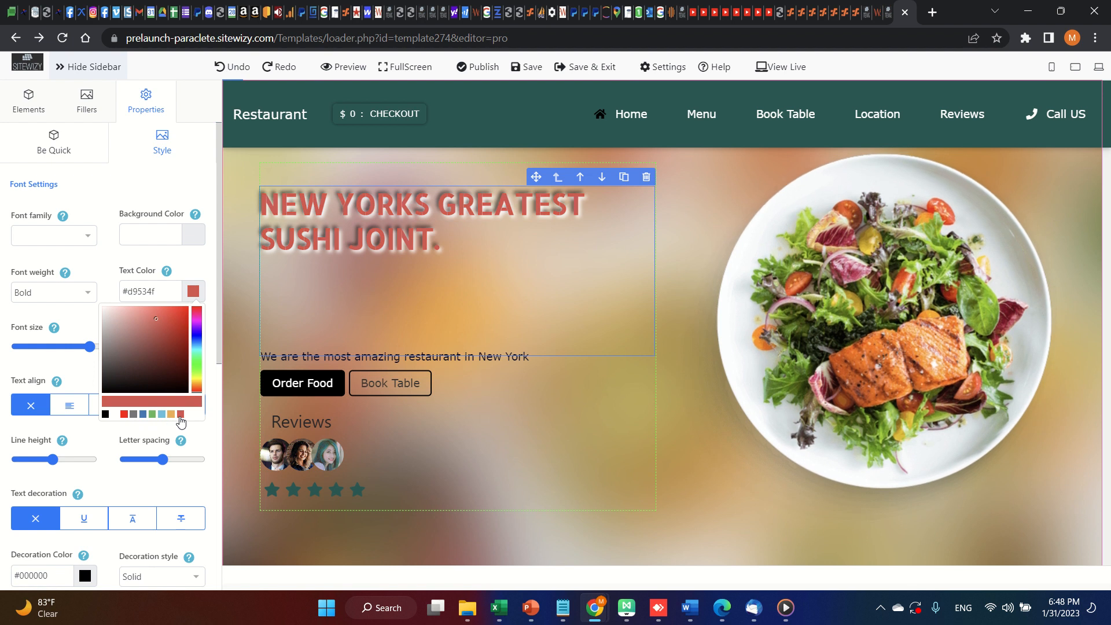
click(200, 273)
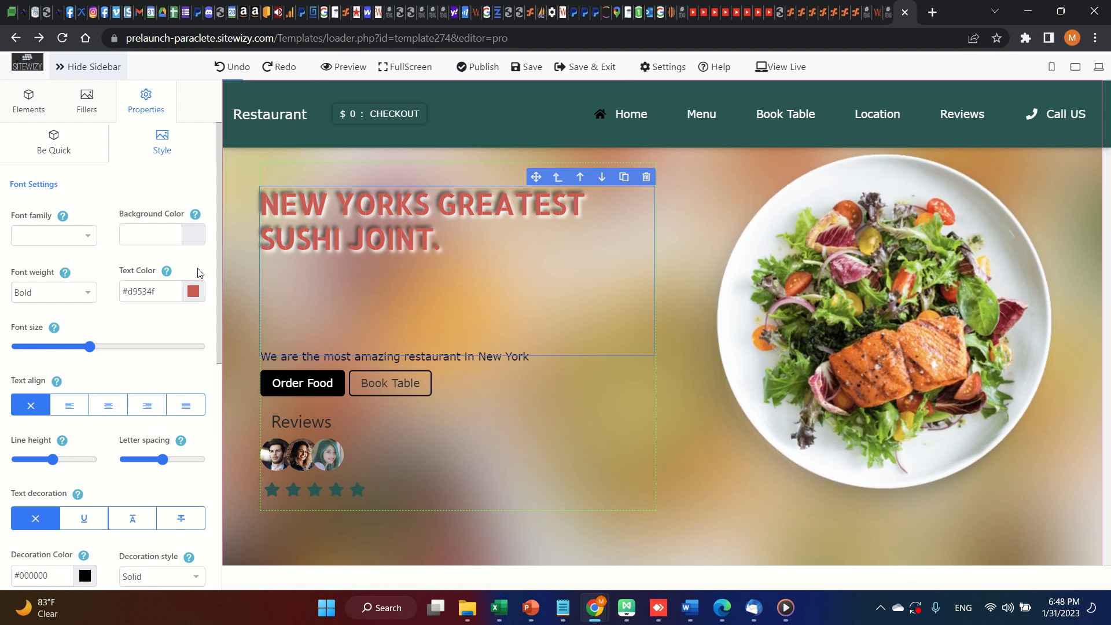
Try a Semi-Bold font weight on the hero heading, then set it to Extra-Bold.
click(84, 294)
click(65, 382)
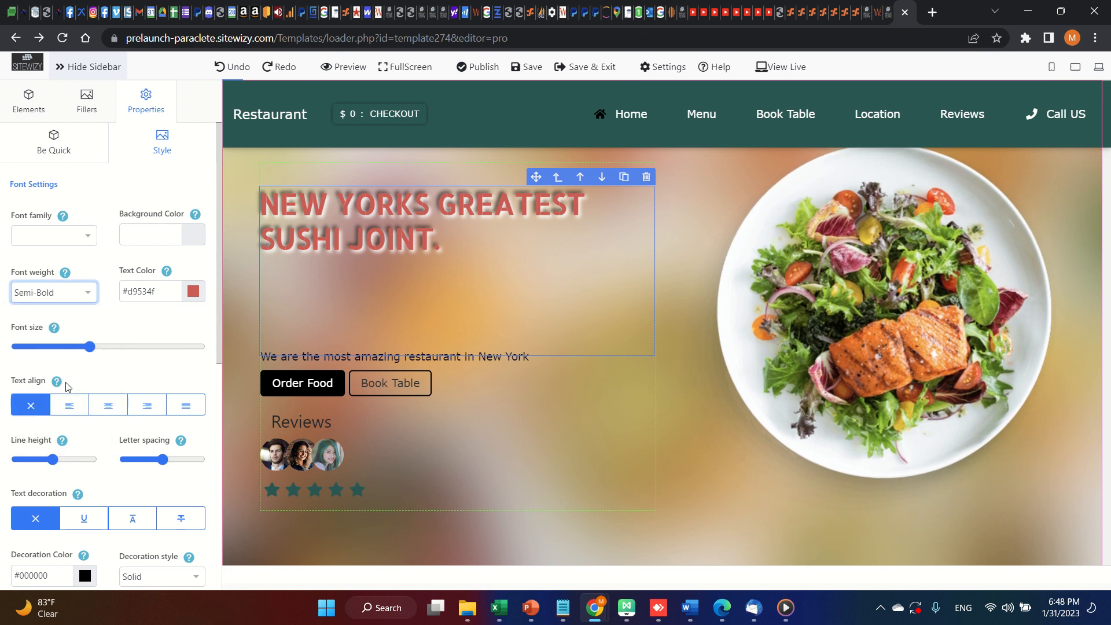
click(35, 406)
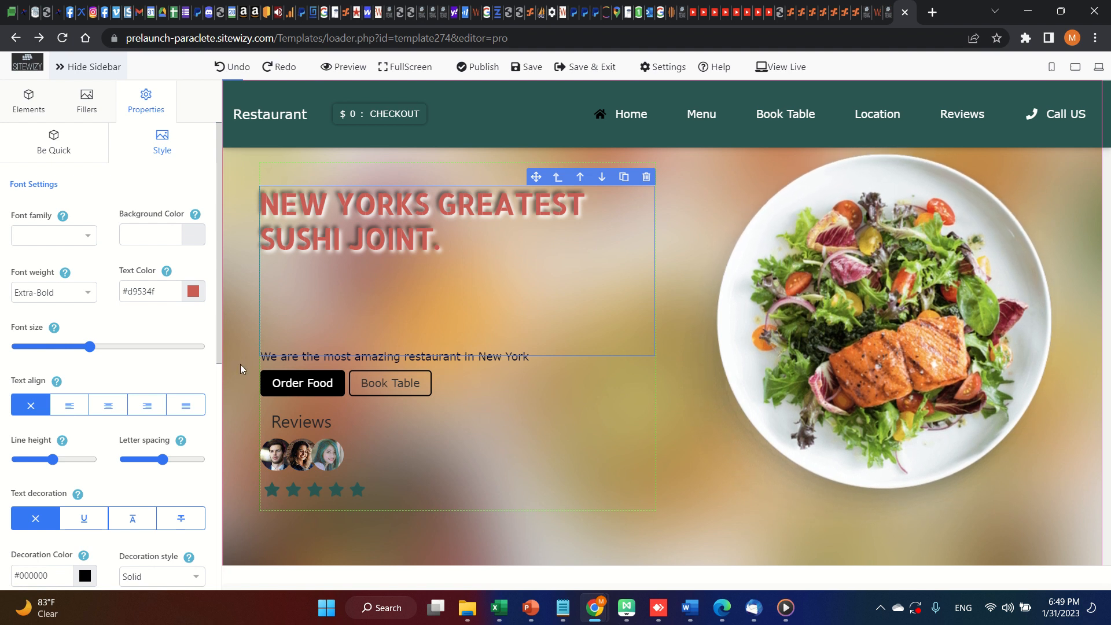
Set the text color of the tagline below the hero heading to dark red #8d2323.
click(482, 358)
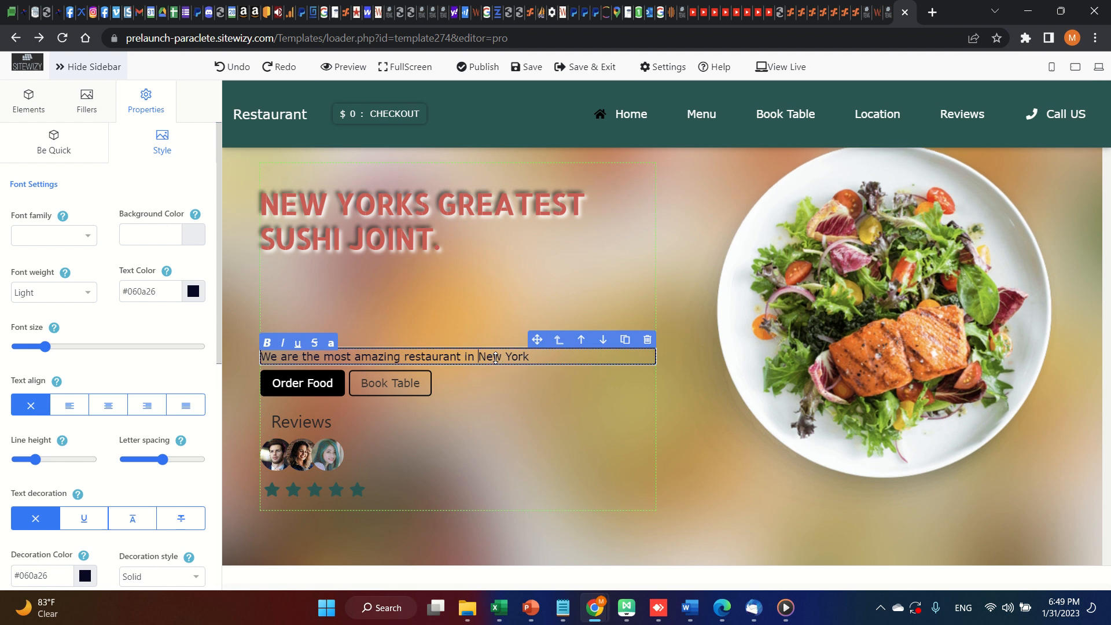
triple_click(500, 356)
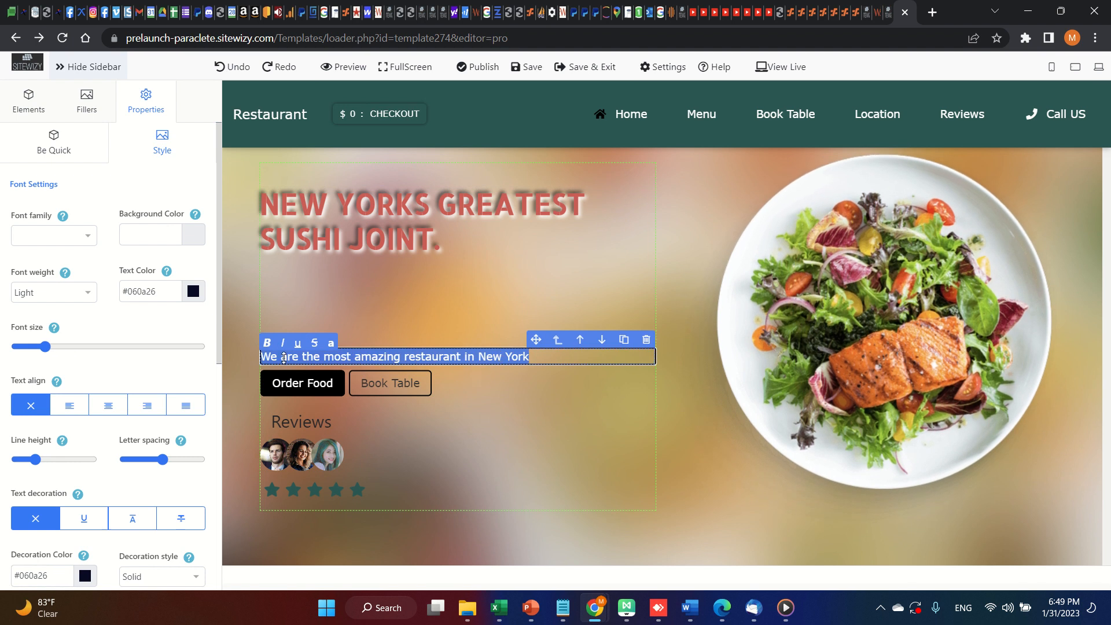
click(193, 292)
click(180, 346)
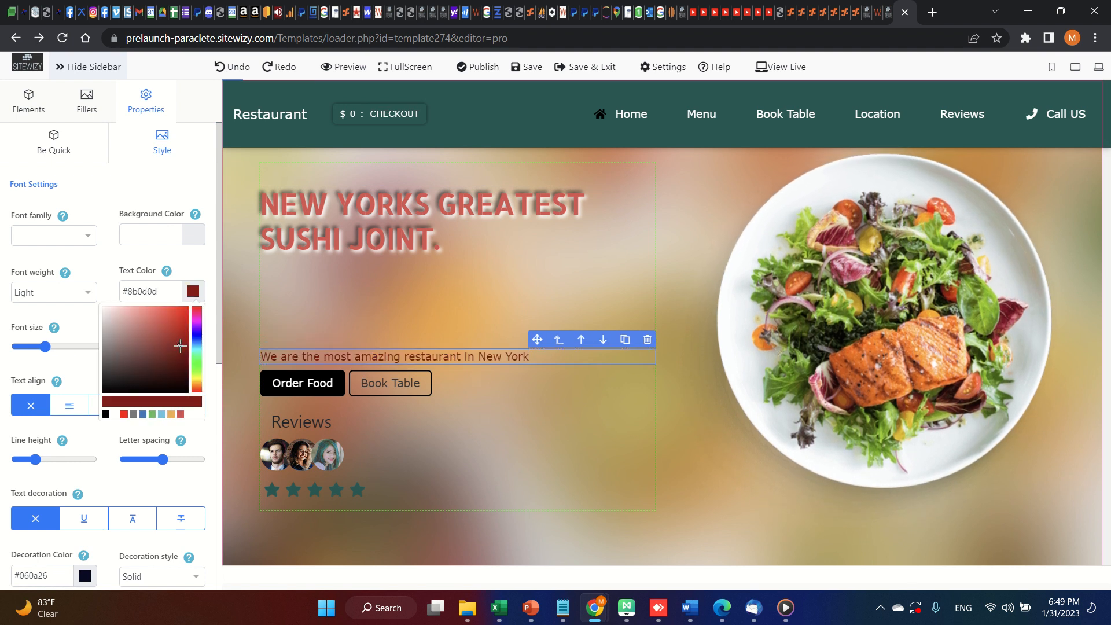
click(177, 367)
click(169, 345)
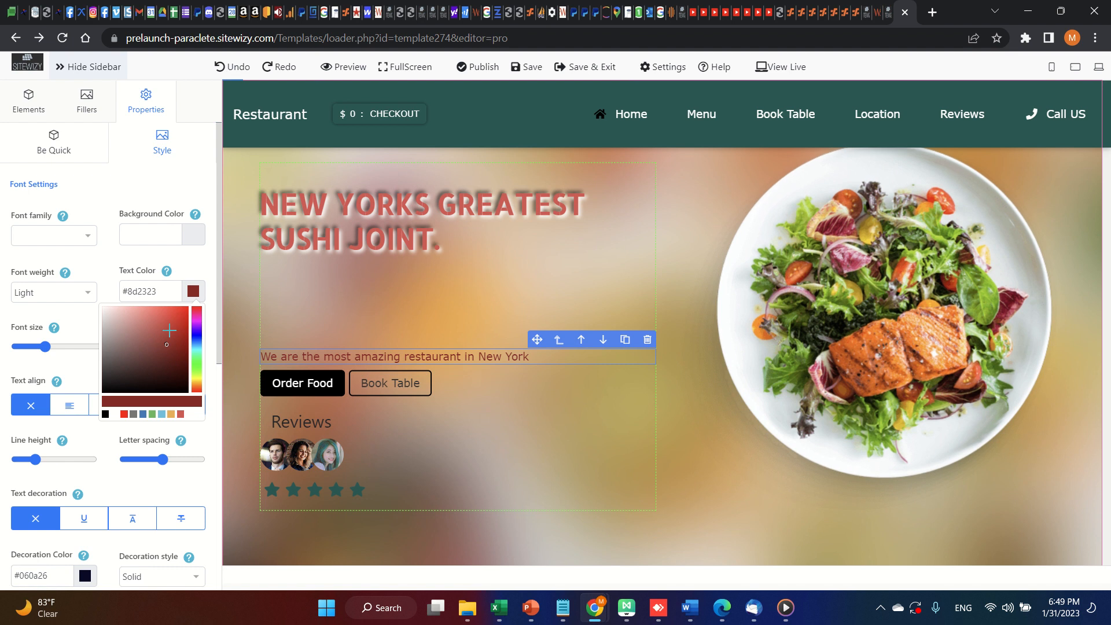
Set the text color of the tagline below the hero heading to #ba2929 and slightly increase its font size.
click(169, 330)
mouse_move(48, 348)
mouse_down()
mouse_move(122, 351)
mouse_move(39, 348)
mouse_move(51, 346)
mouse_up()
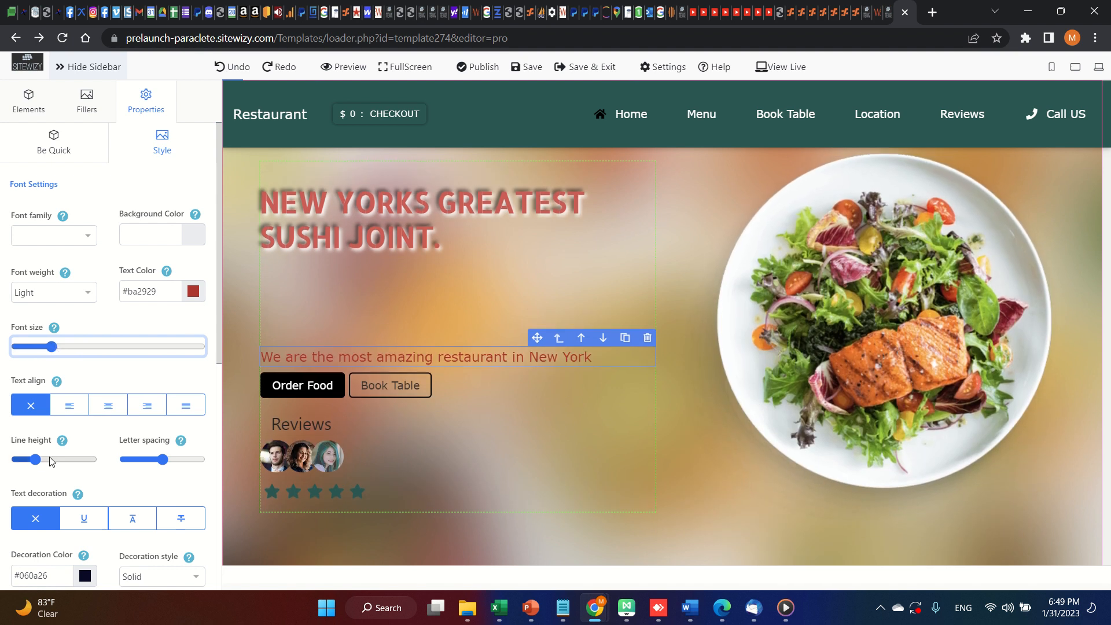
Raise the tagline's line height slightly and adjust its letter spacing to spread the characters apart.
mouse_move(35, 459)
mouse_down()
mouse_move(61, 461)
mouse_move(38, 464)
mouse_up()
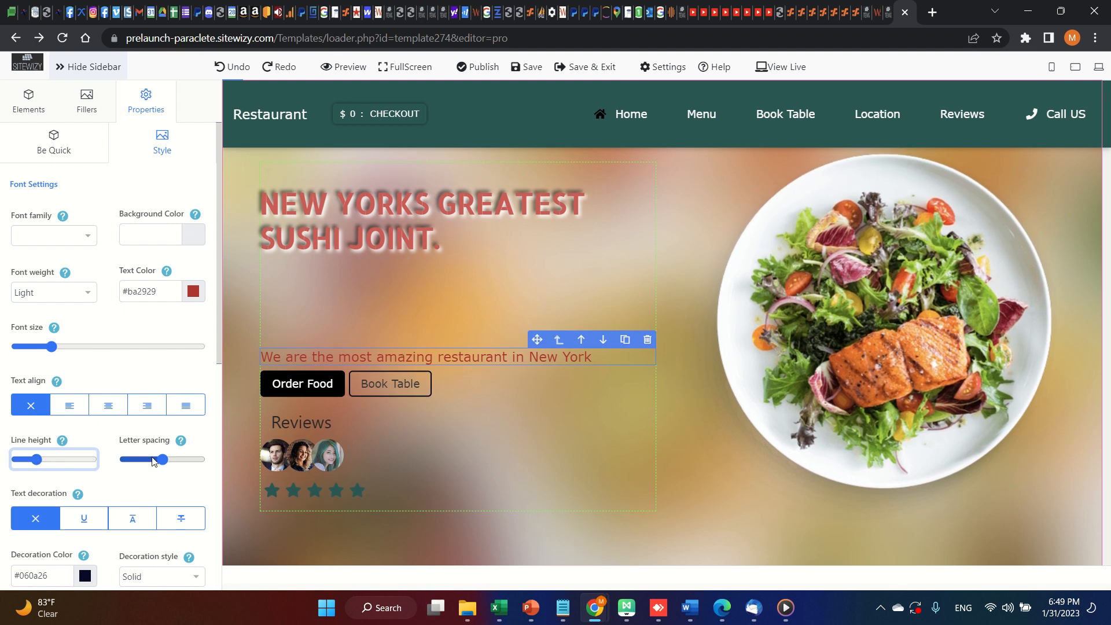
drag(162, 460, 133, 467)
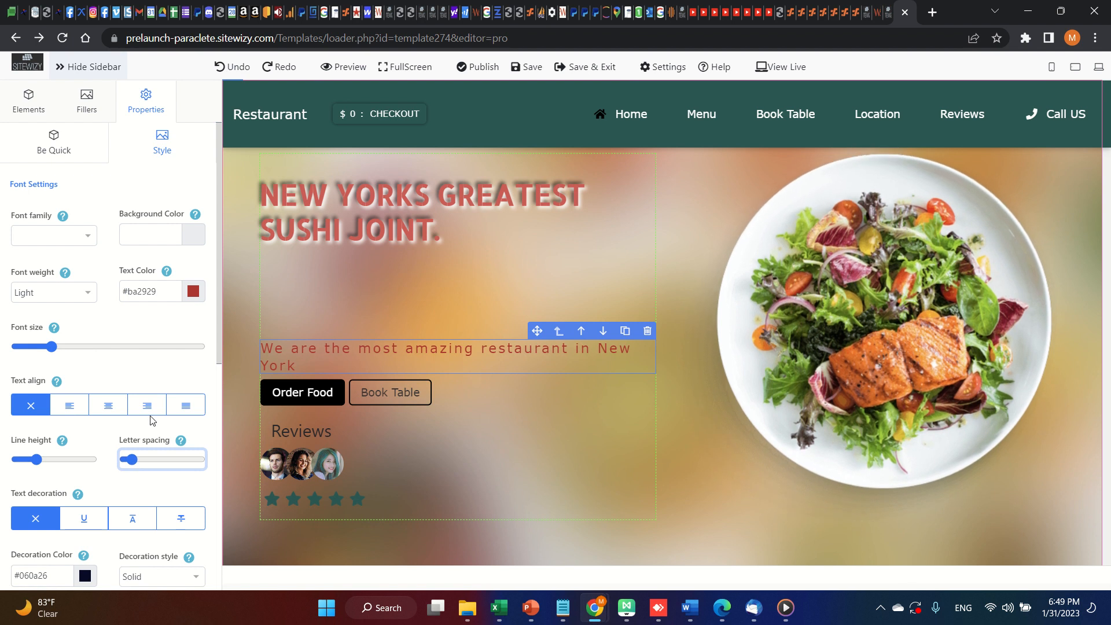
Try the Merriweather and Tahoma fonts on the tagline, and settle on Georgia, serif.
click(81, 239)
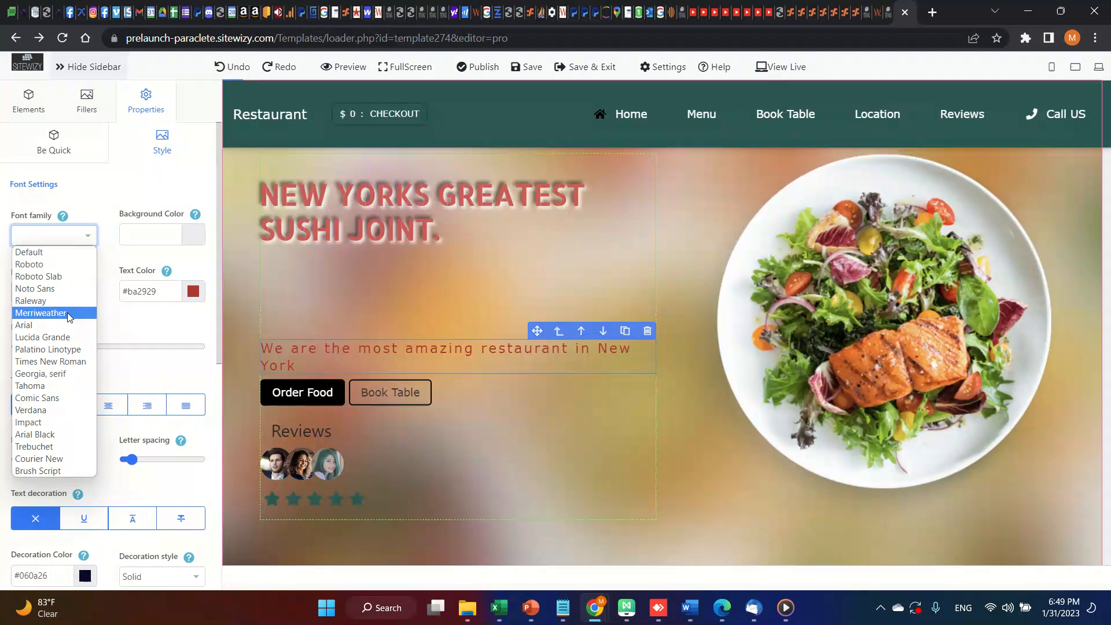
click(68, 312)
click(63, 236)
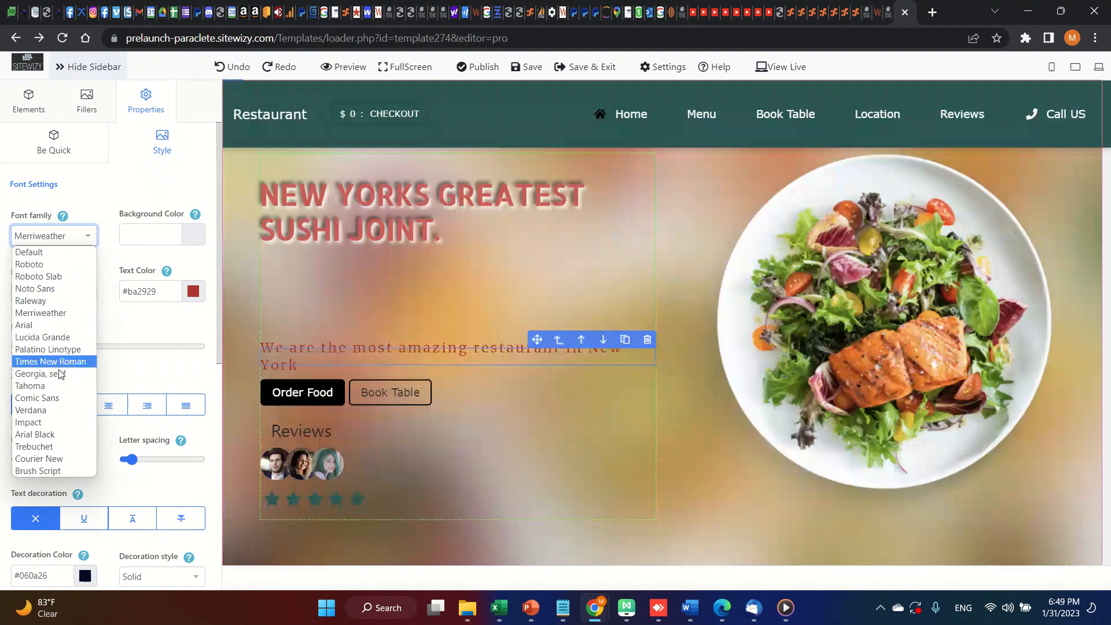
click(57, 386)
click(83, 237)
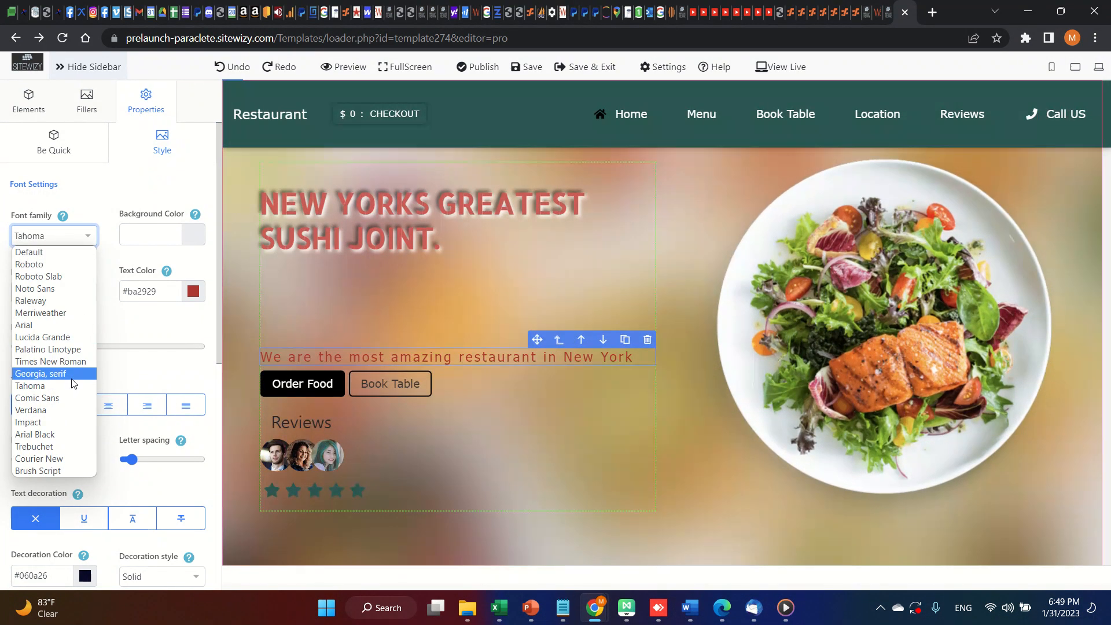
click(64, 374)
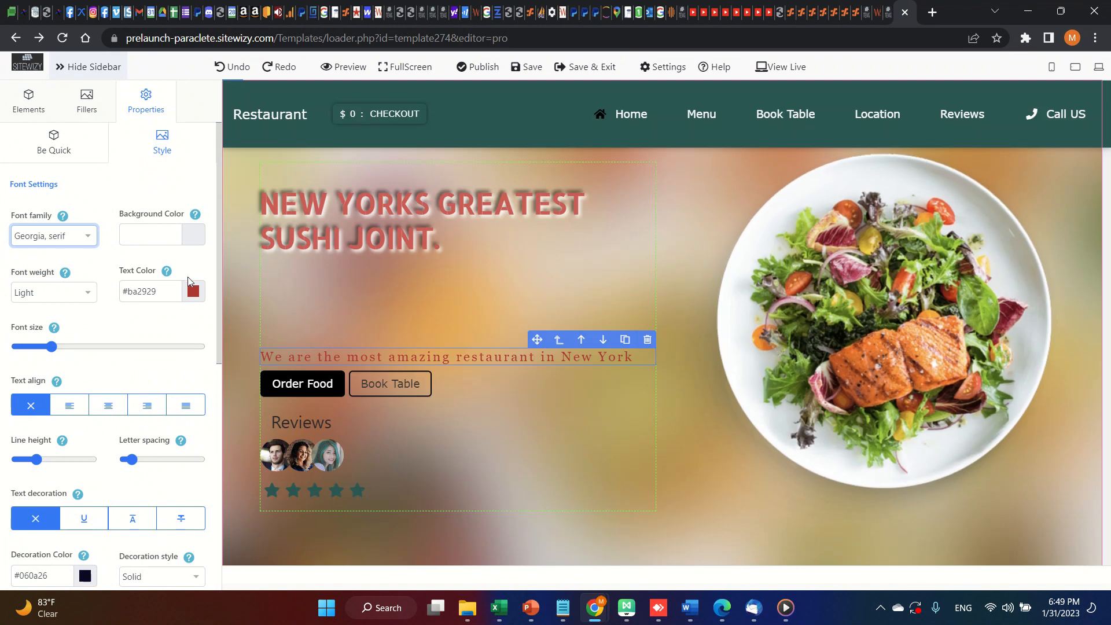
Try an underline decoration on the tagline and reset its text decoration to none.
scroll(173, 358, down, 4)
click(88, 307)
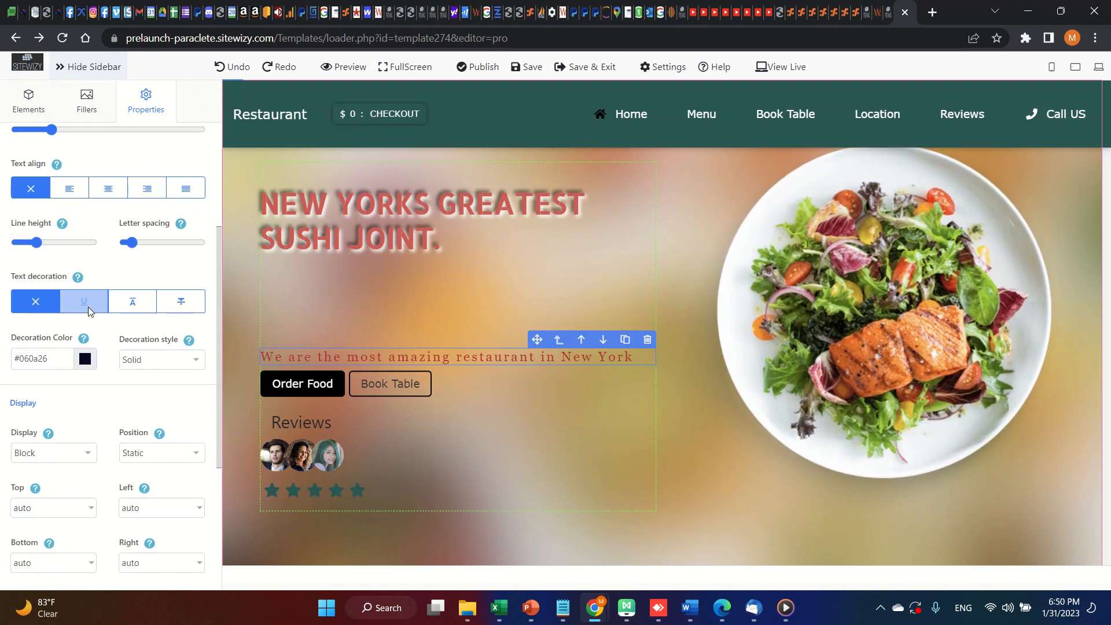
click(40, 309)
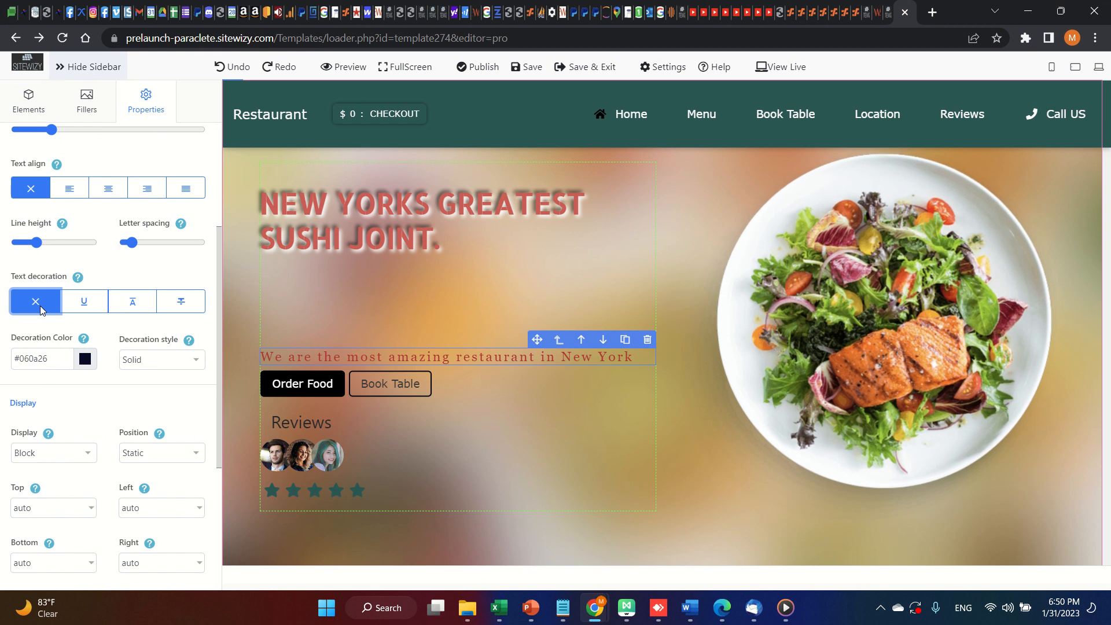
Underline the hero heading as a trial and remove the underline again.
click(347, 255)
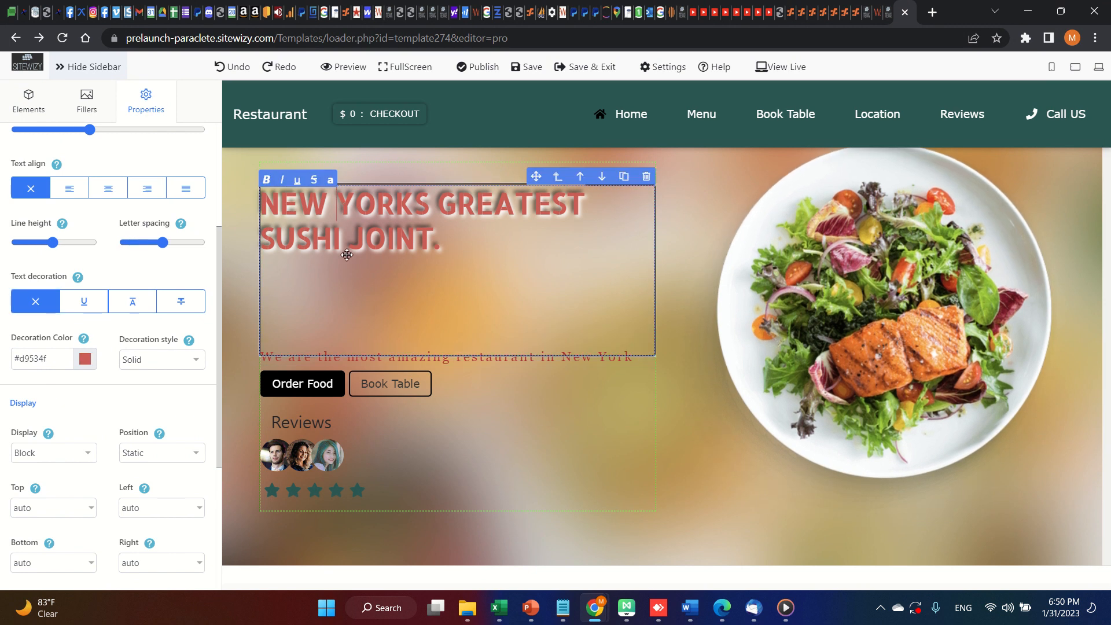
triple_click(345, 250)
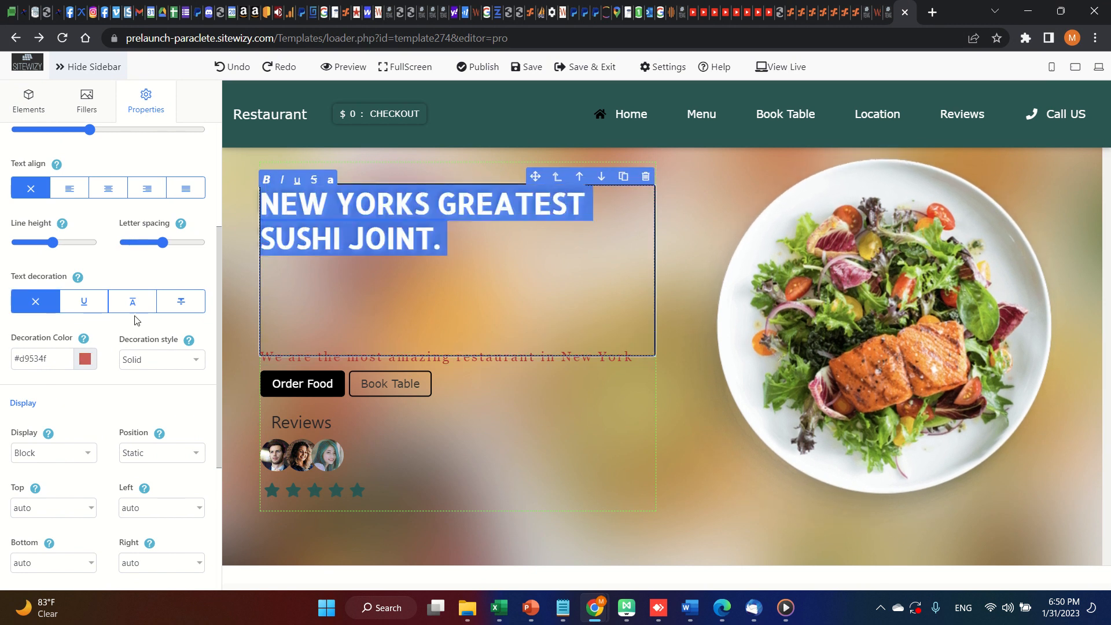
click(91, 311)
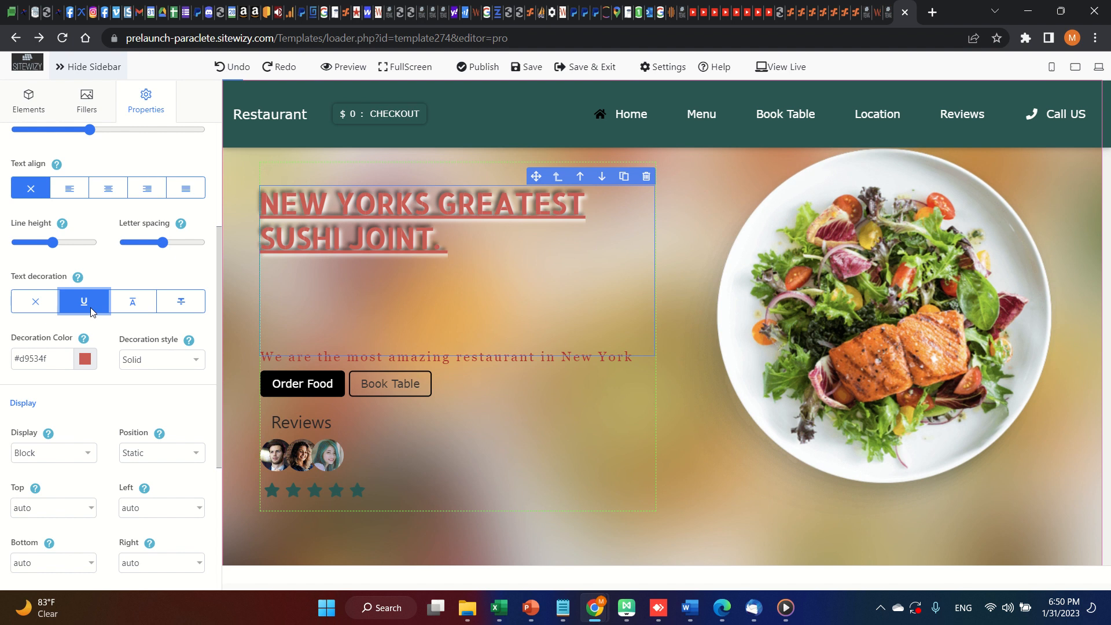
click(46, 305)
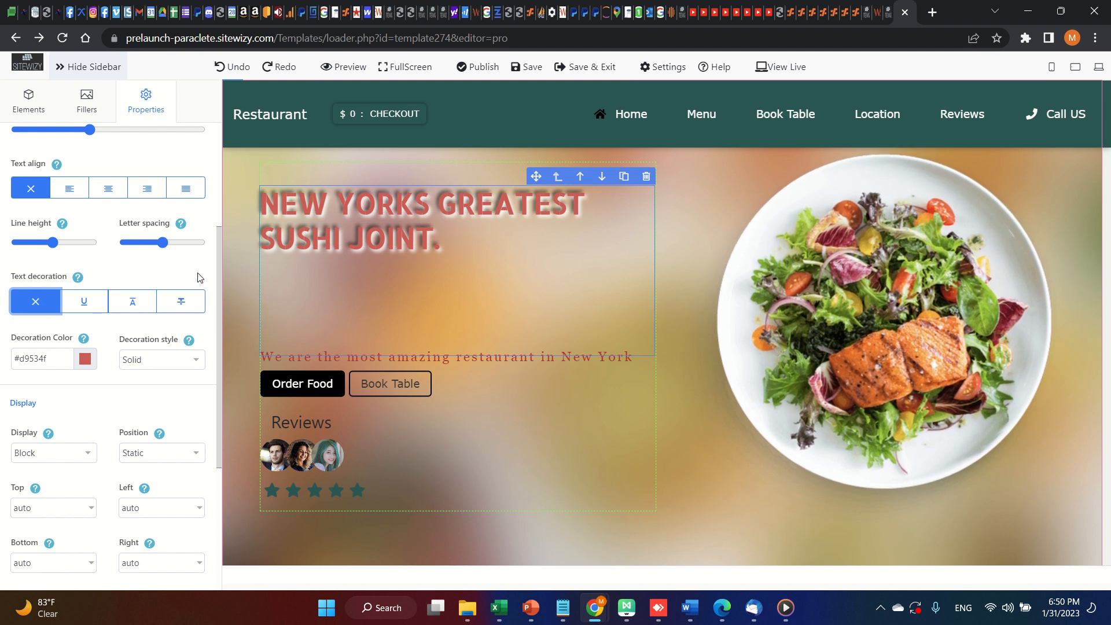
Examine the hero heading's remaining style settings: display, size, margin, padding, border and border radius.
scroll(205, 340, down, 3)
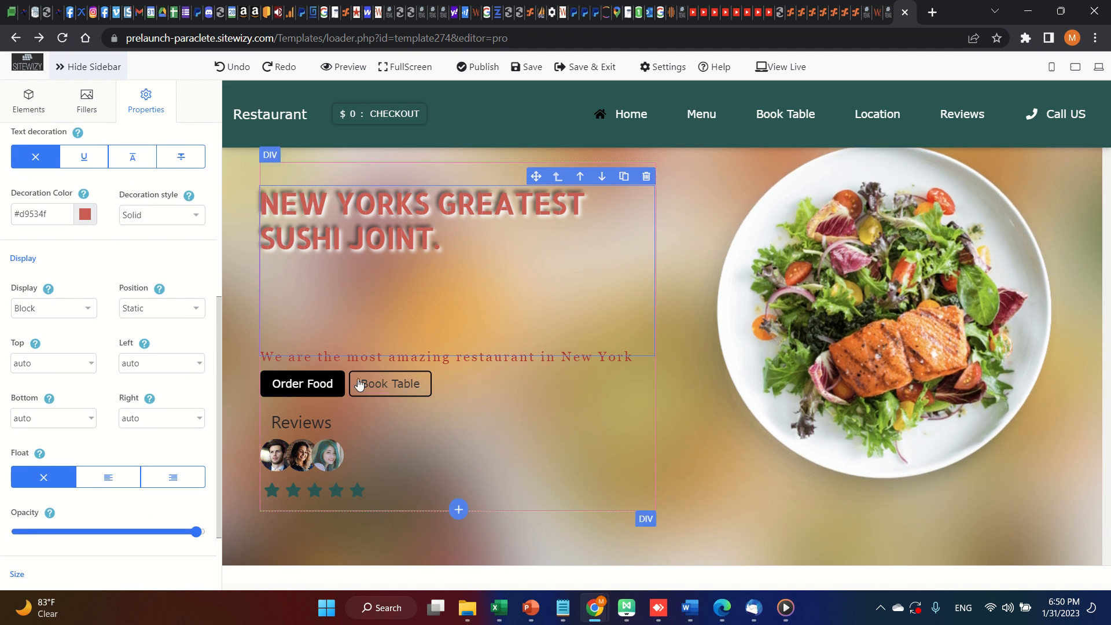
scroll(455, 405, down, 8)
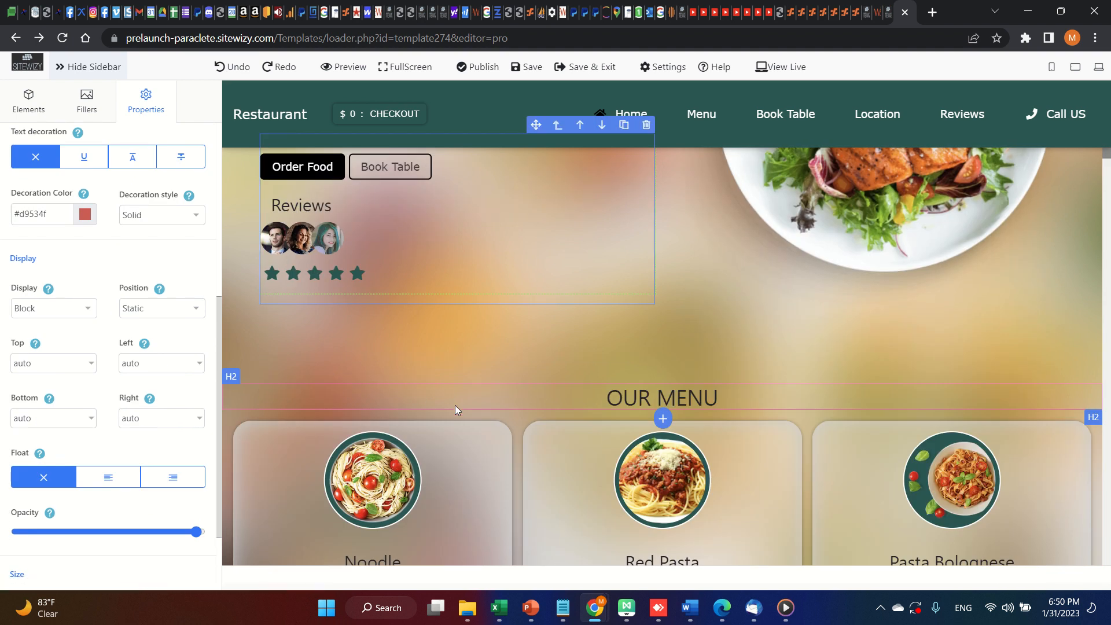
scroll(171, 389, down, 3)
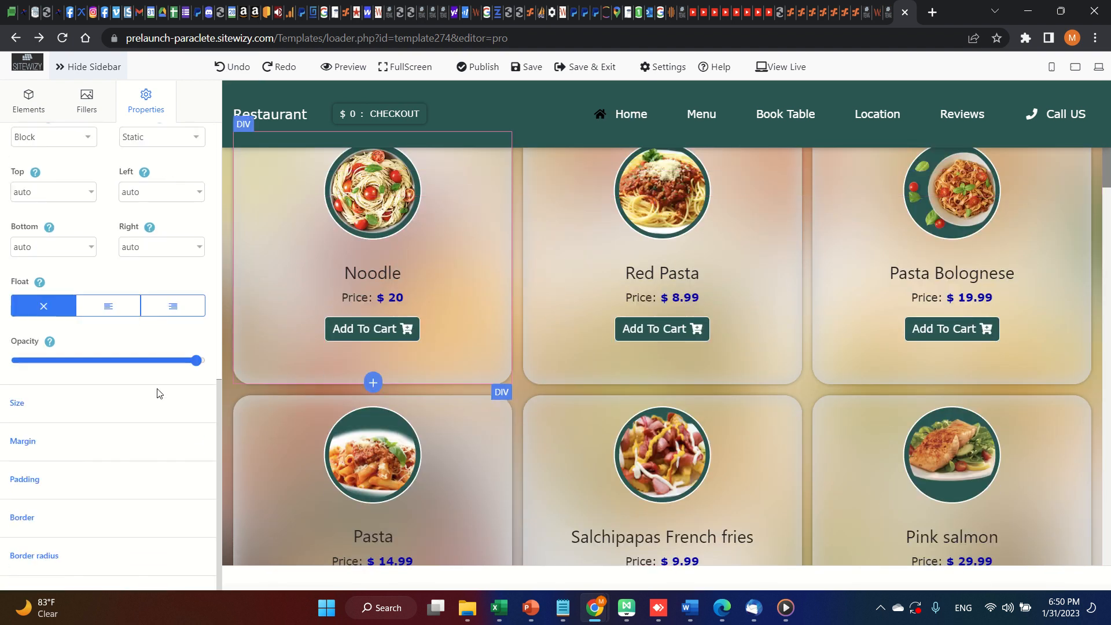
click(64, 401)
scroll(67, 403, down, 3)
click(70, 444)
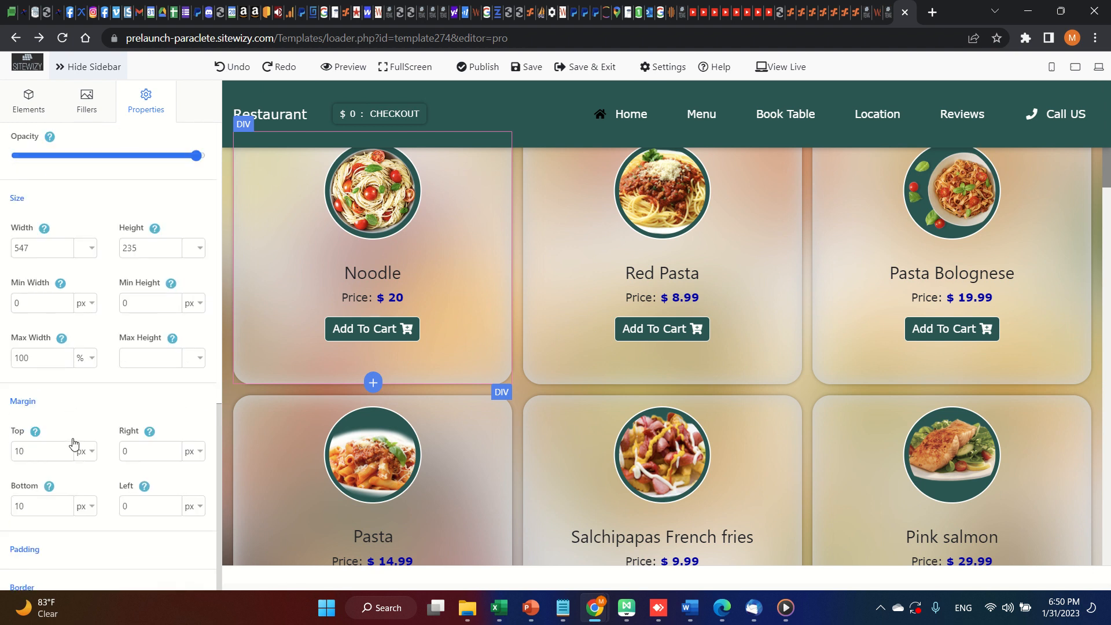
scroll(70, 448, down, 2)
scroll(102, 434, down, 2)
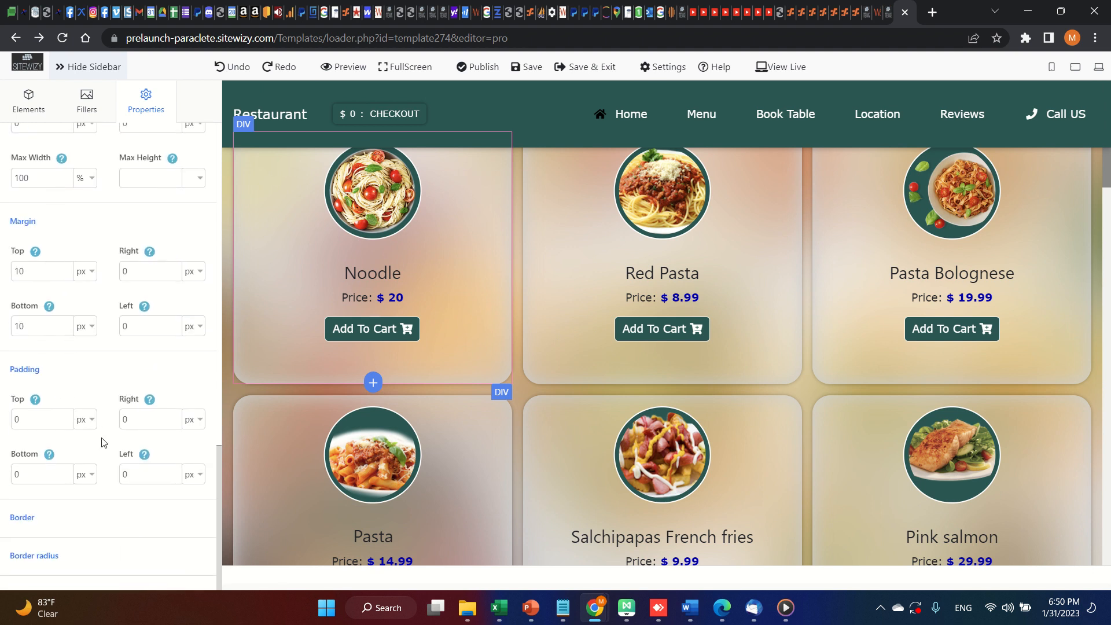
click(77, 516)
scroll(101, 475, down, 2)
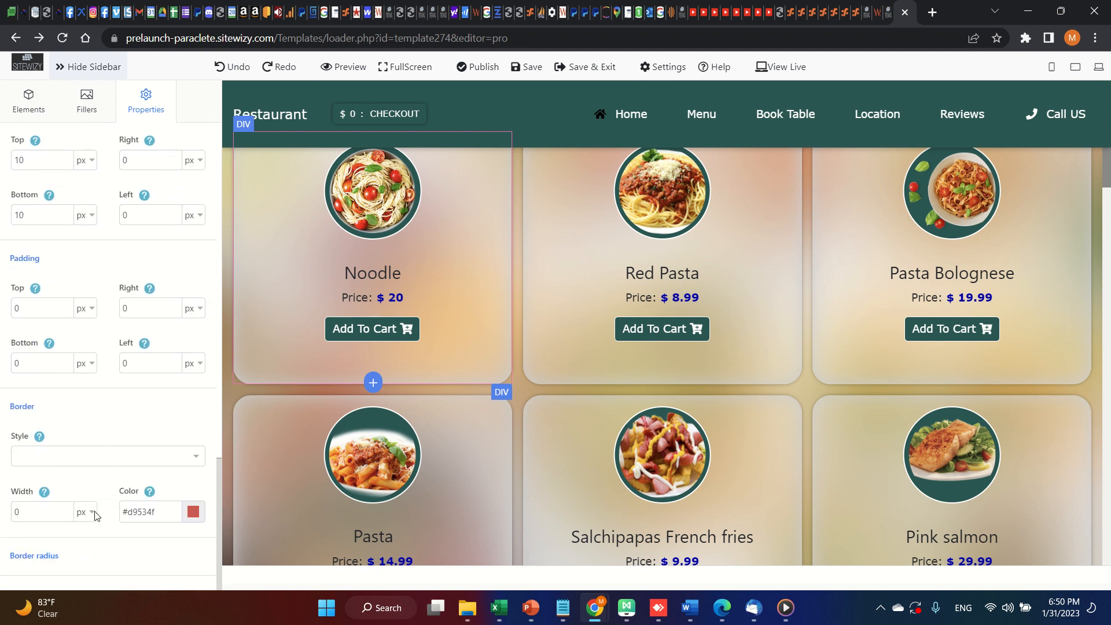
click(95, 554)
scroll(122, 477, down, 2)
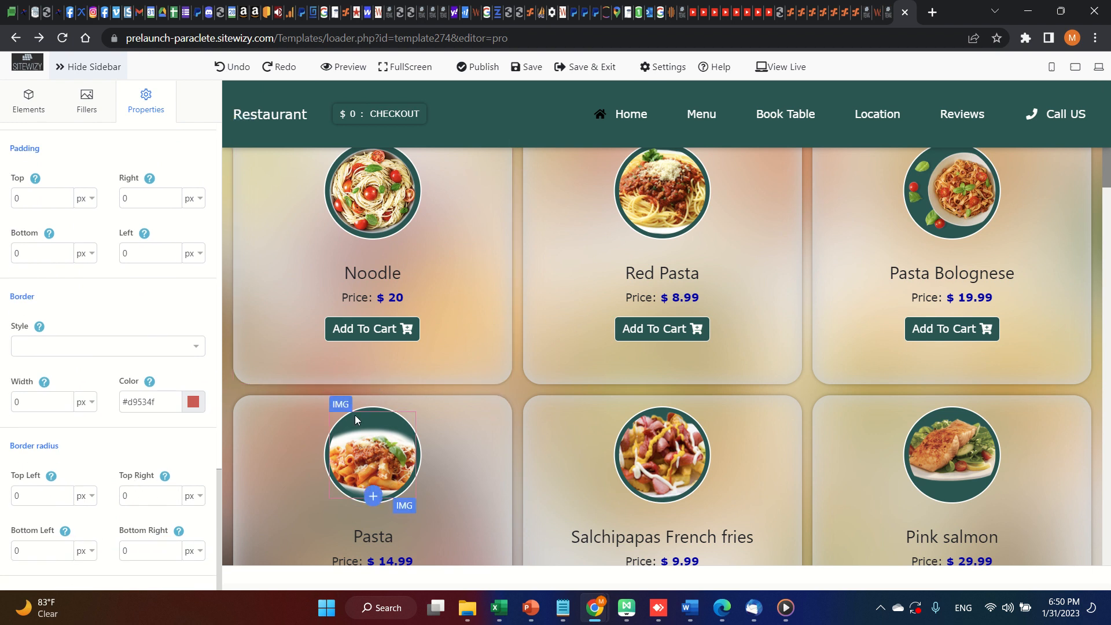
scroll(81, 434, up, 10)
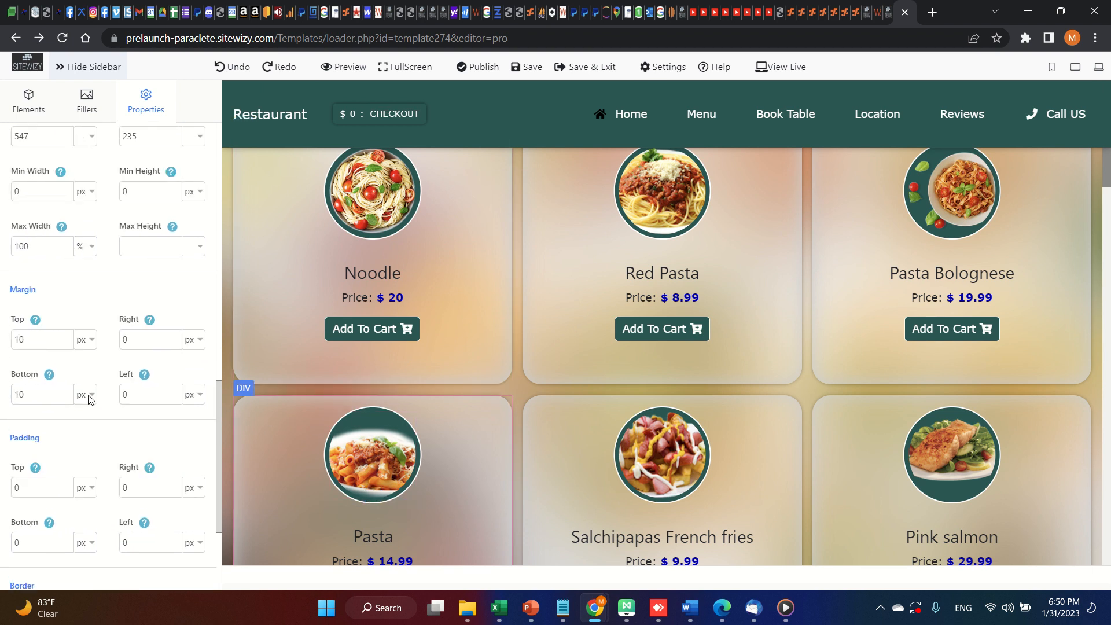
scroll(90, 387, up, 5)
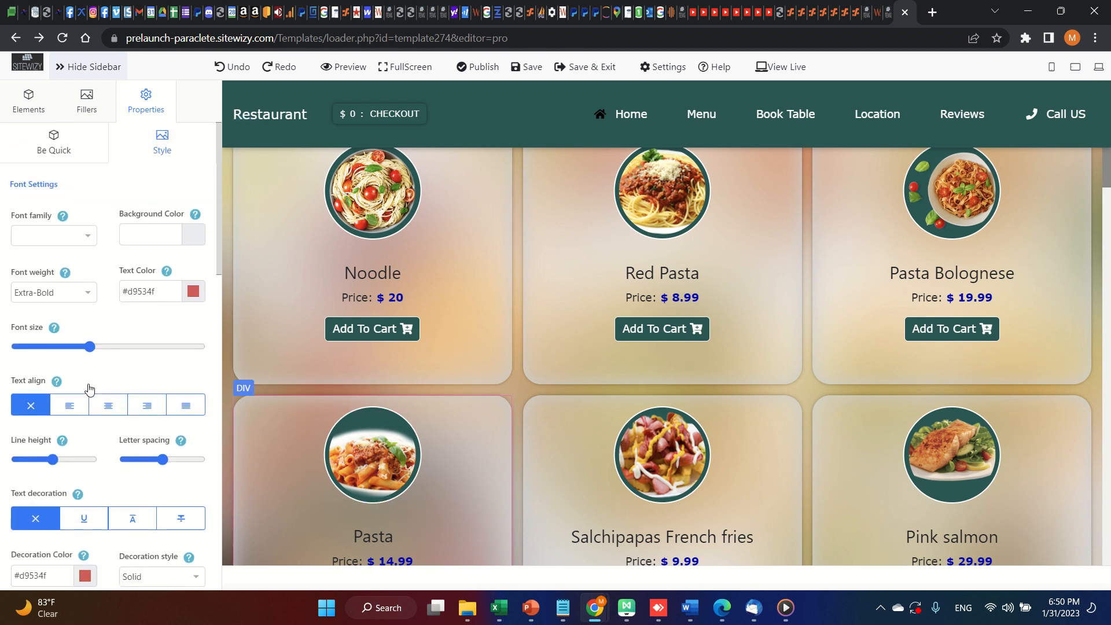
Show the heading's Be Quick properties, look through the page below and return to the hero section.
click(74, 153)
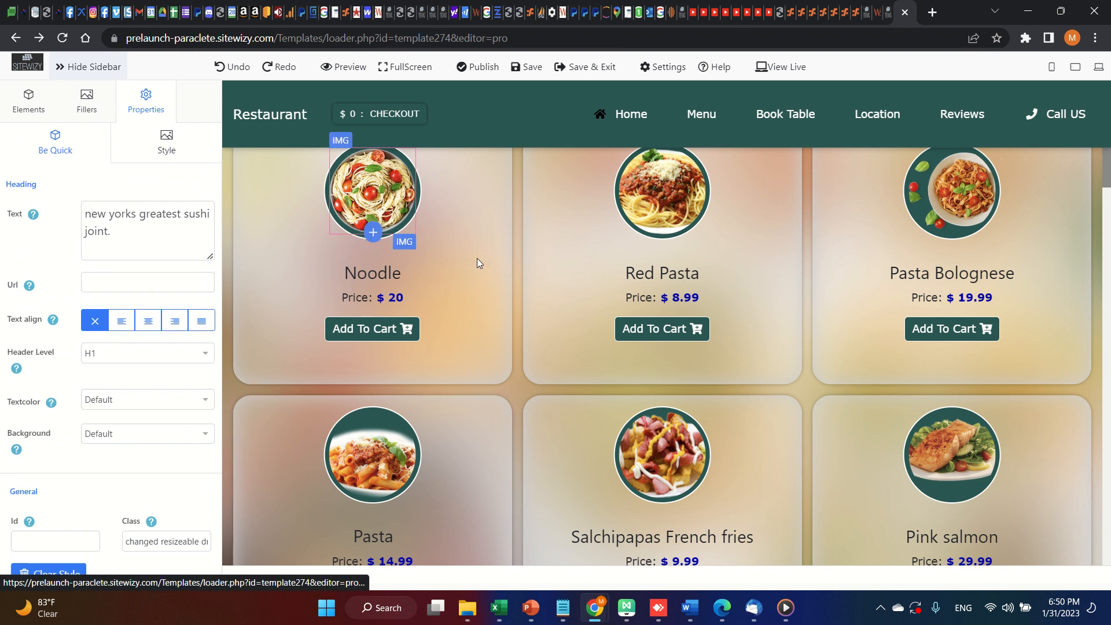
scroll(541, 346, down, 15)
scroll(546, 450, up, 20)
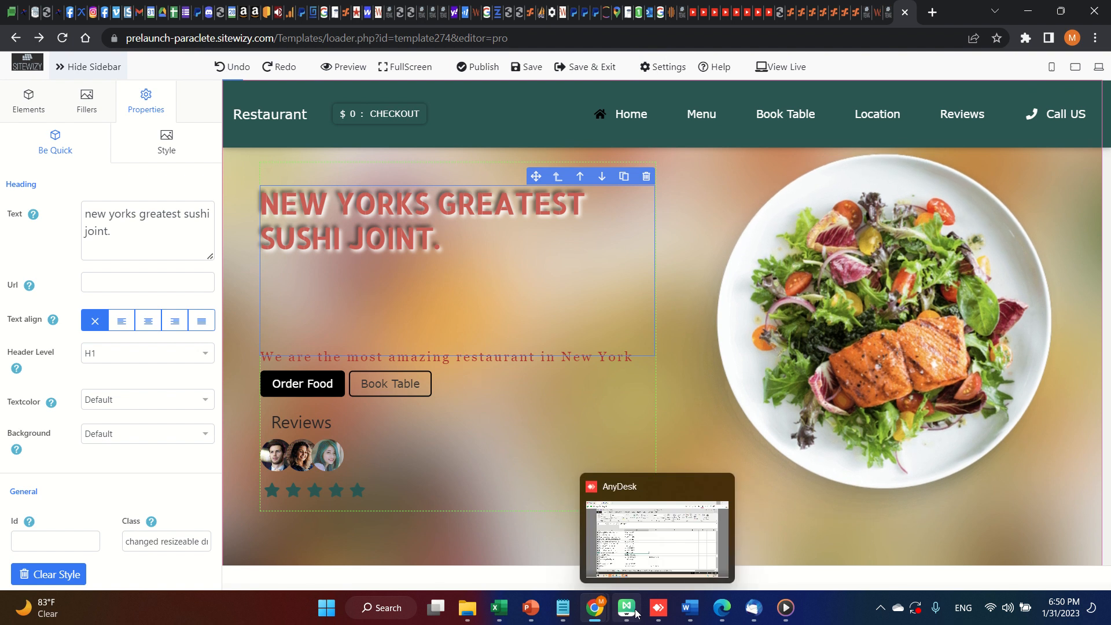
mouse_move(528, 28)
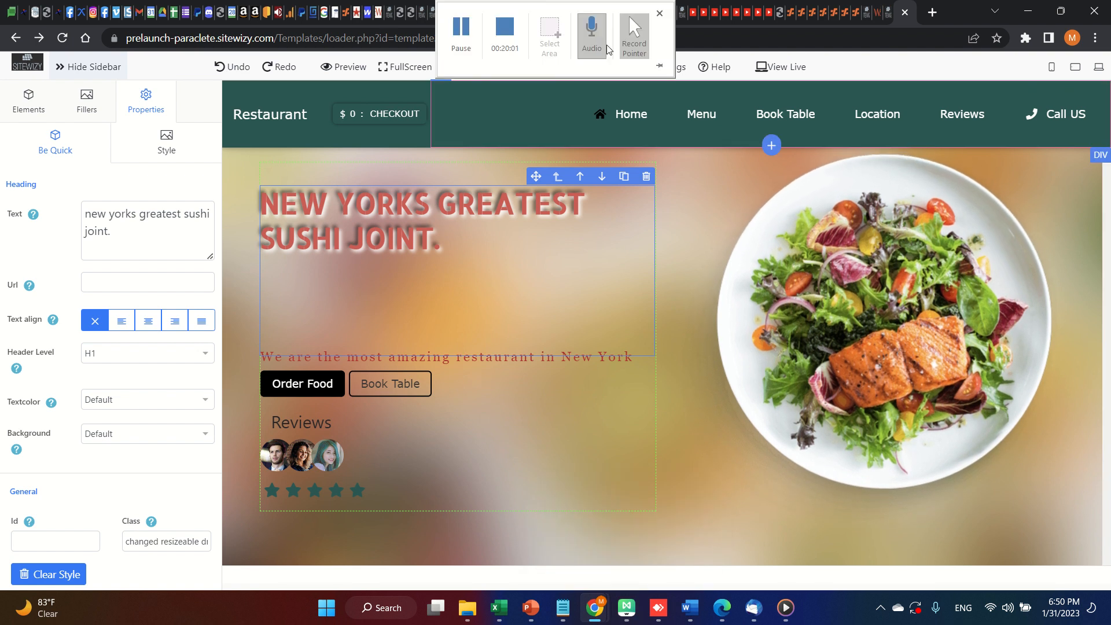